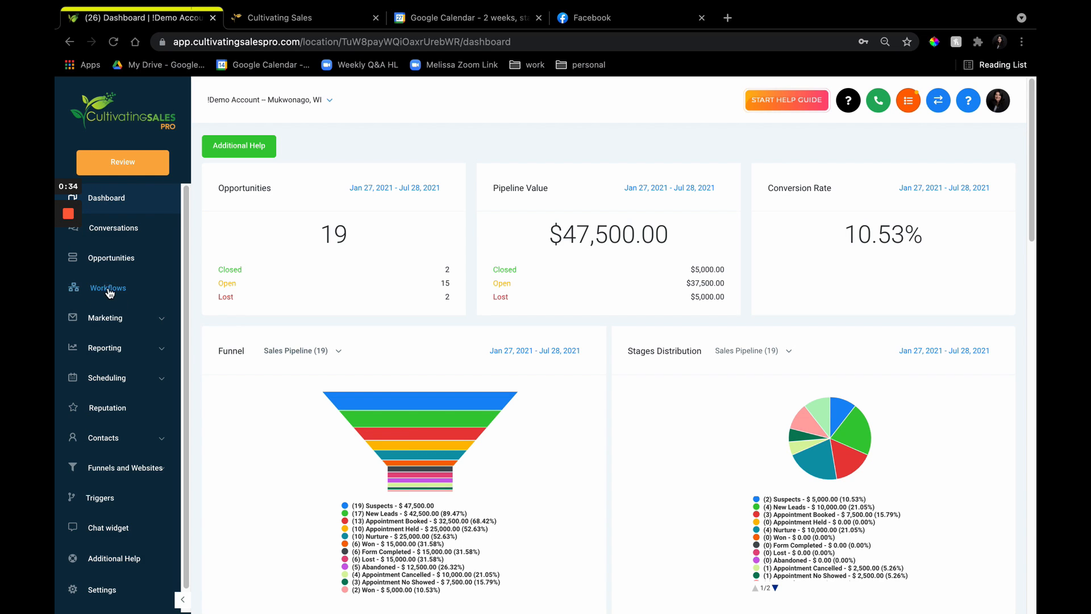
Create a new workflow from the "Recipe - Auto Missed Call Text-Back" template.
left_click(114, 287)
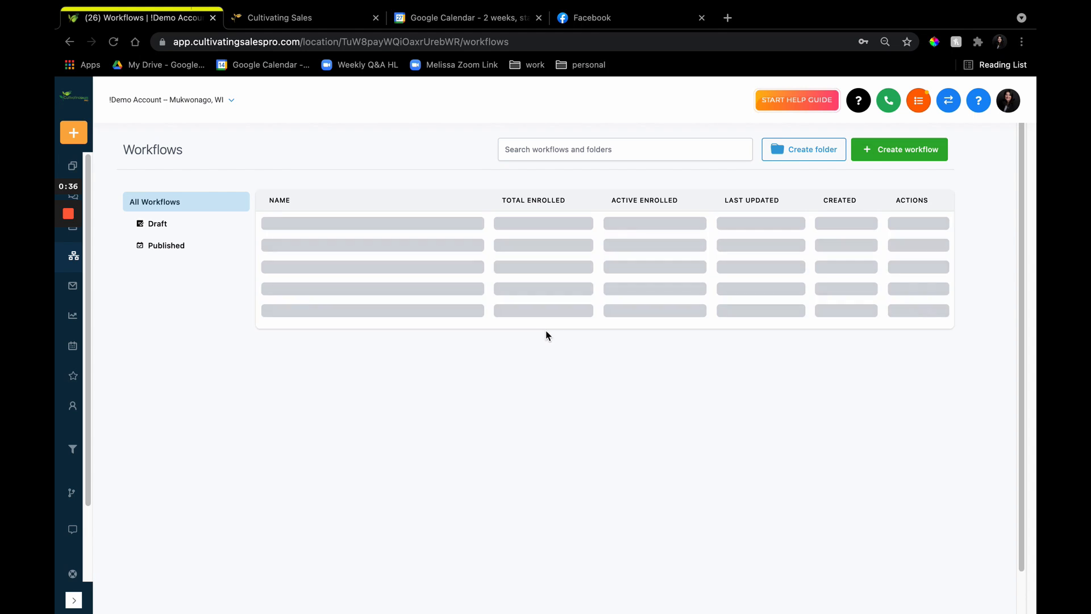
left_click(888, 152)
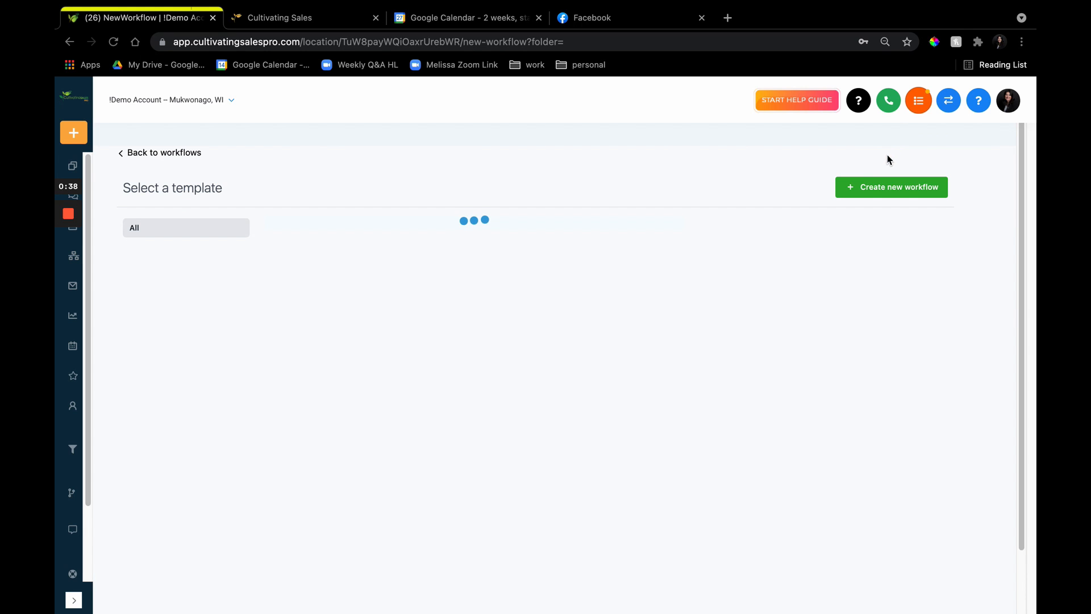
scroll(525, 470, "down", 6)
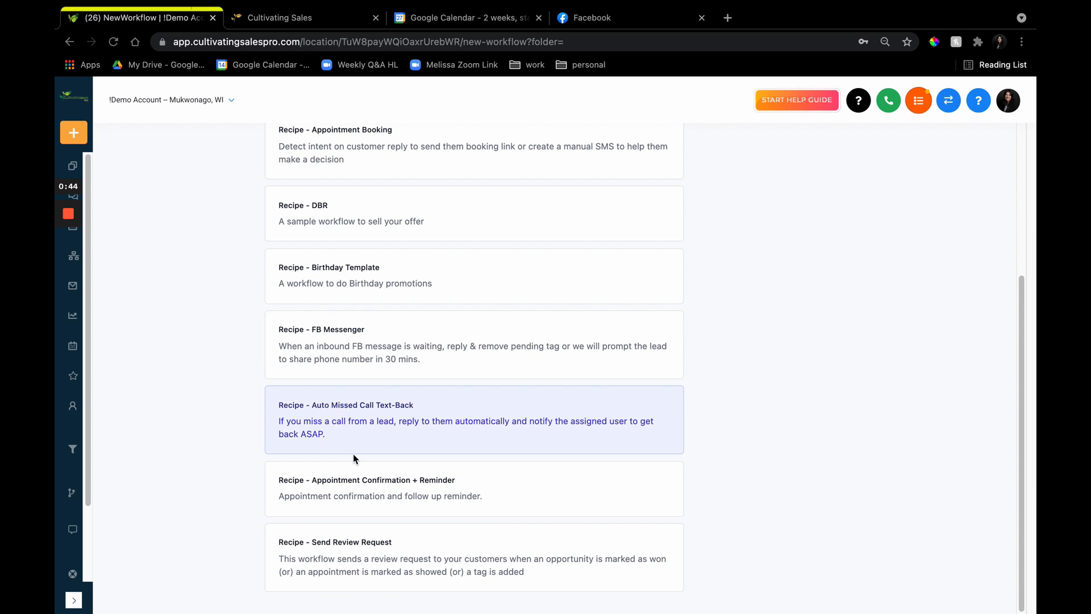
scroll(353, 454, "up", 5)
left_click(869, 188)
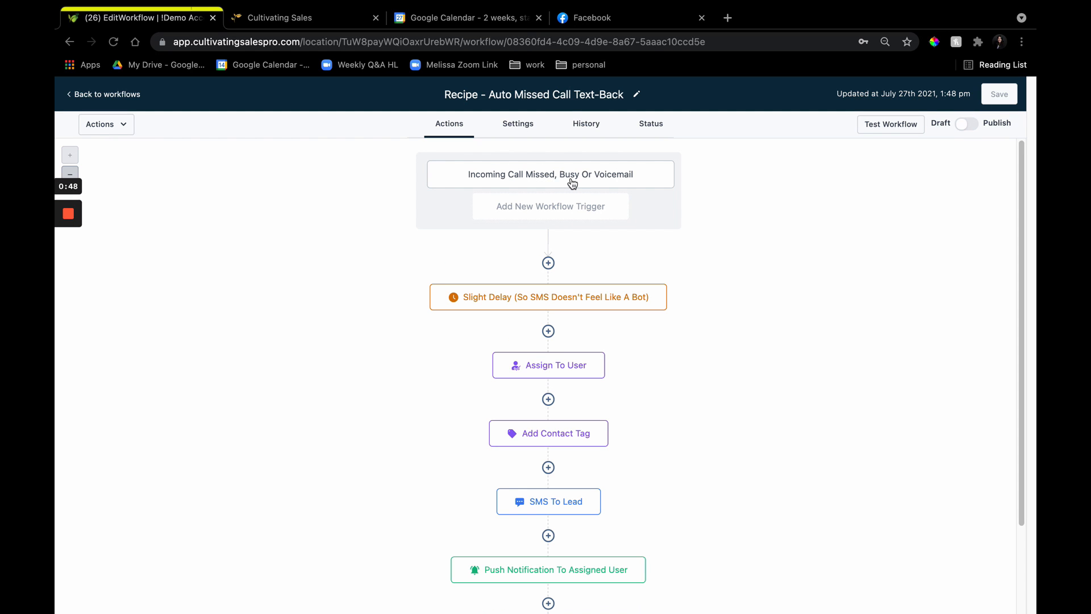
Review the incoming missed call trigger and the settings of the delay, user assignment, contact tag and SMS to Lead actions.
left_click(572, 176)
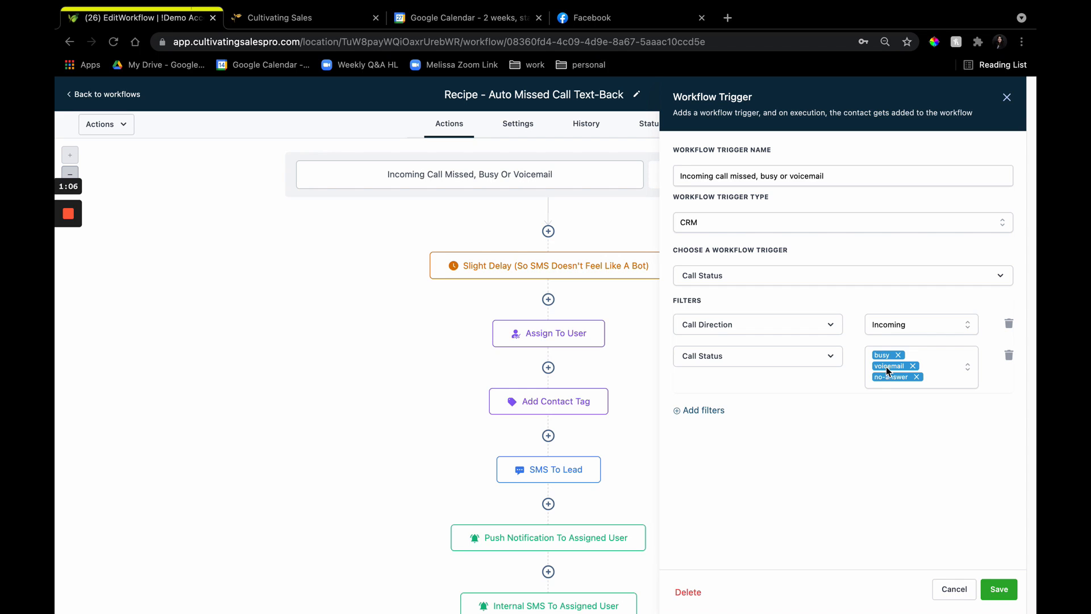
left_click(1007, 98)
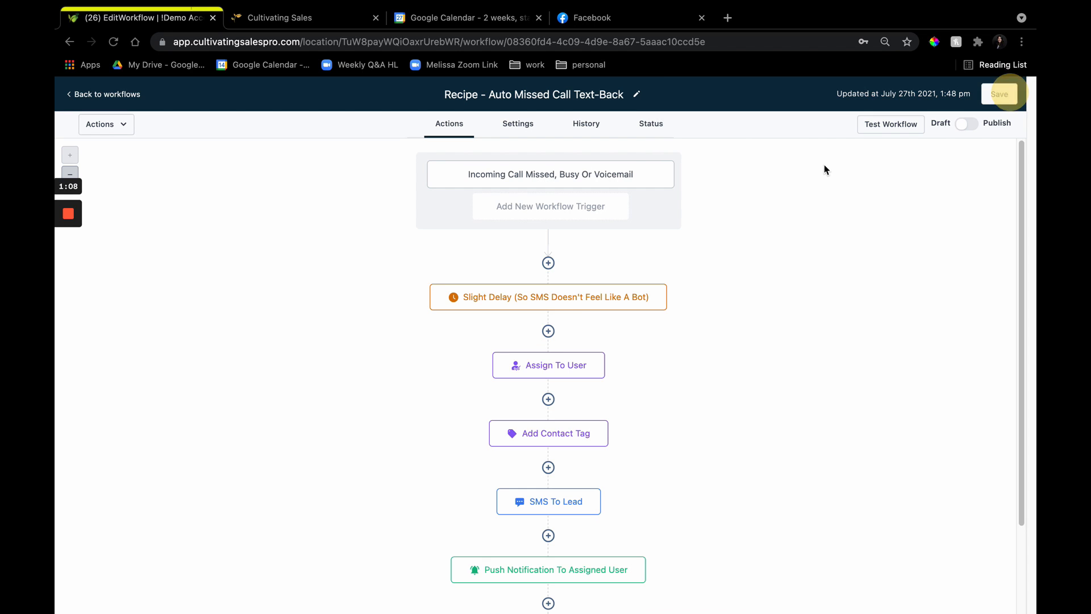
left_click(550, 304)
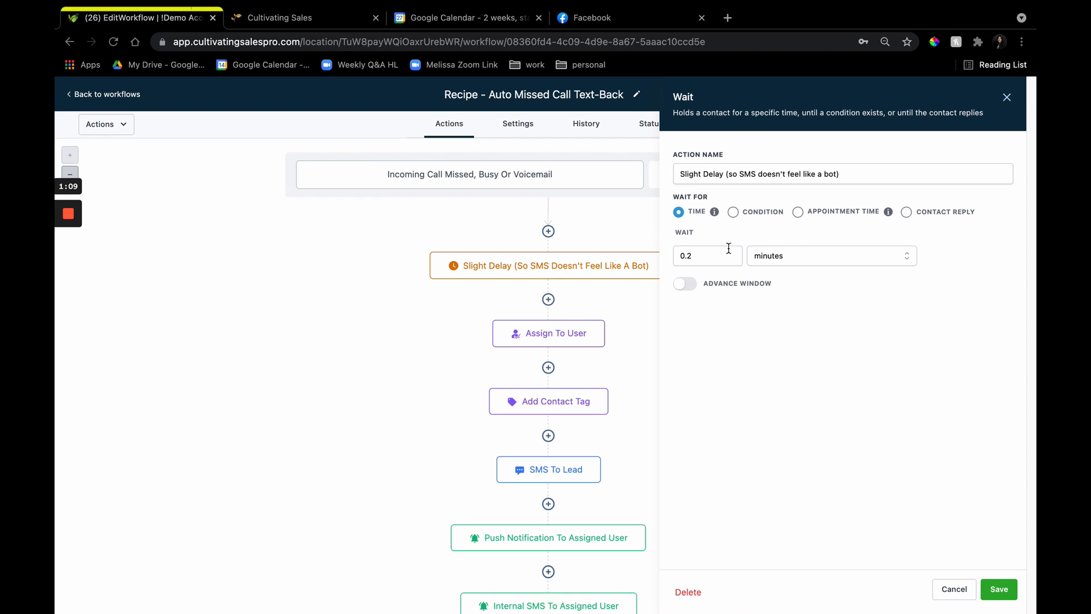
left_click(574, 333)
left_click(579, 398)
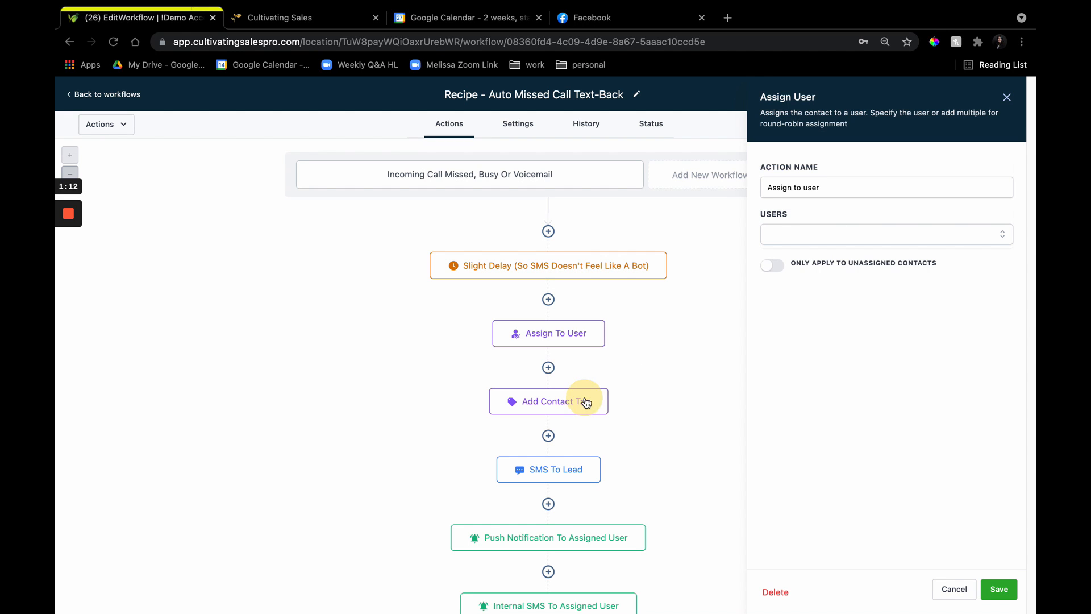
left_click(591, 467)
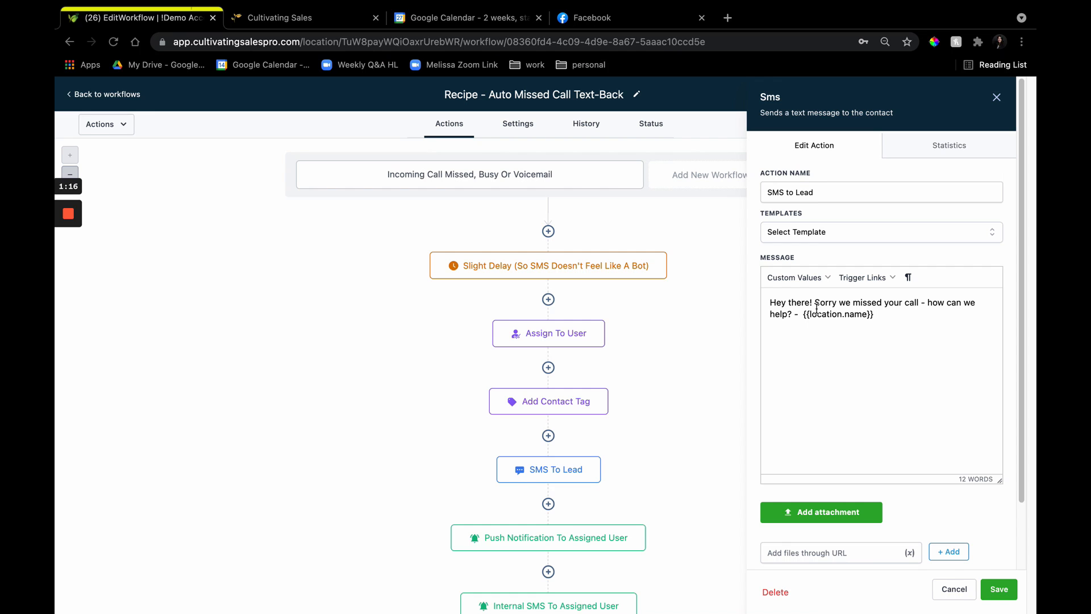
Try setting the push notification's recipient type to Particular User and open its list of users.
scroll(619, 361, "down", 3)
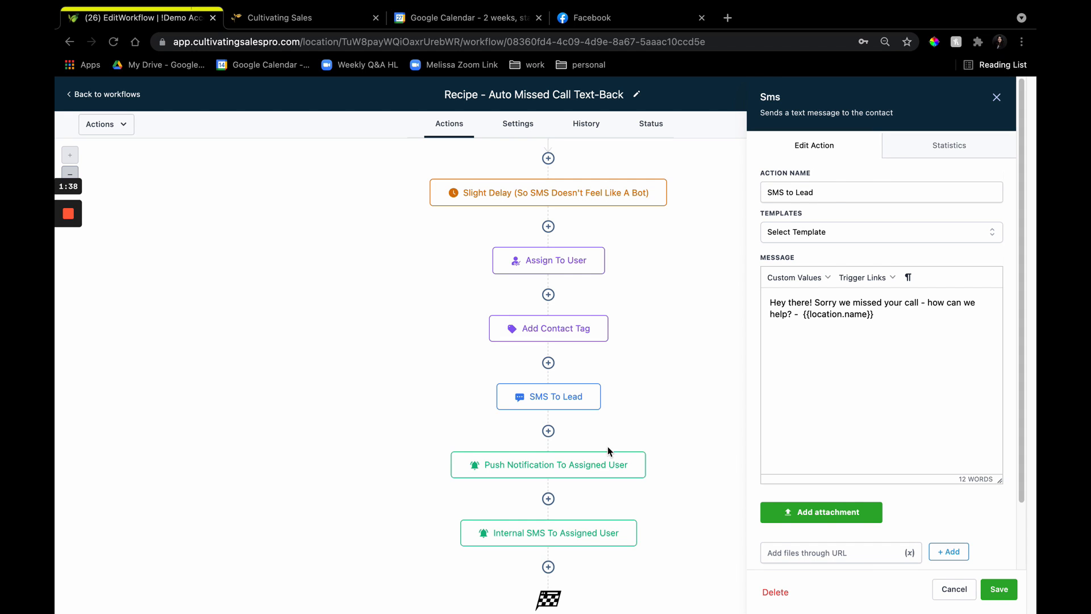
left_click(614, 463)
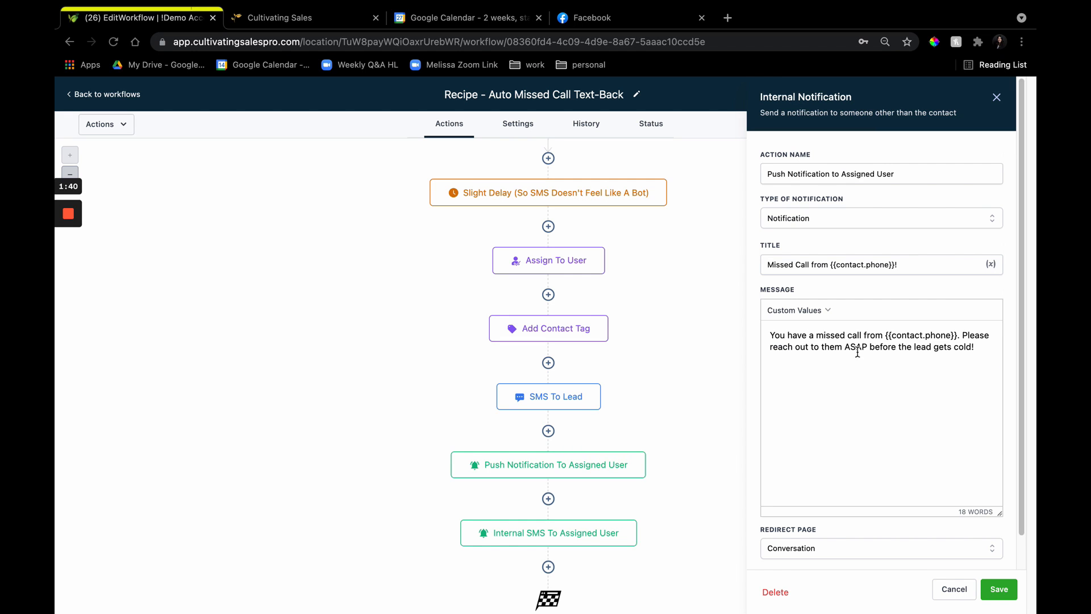
scroll(857, 358, "down", 2)
left_click(869, 557)
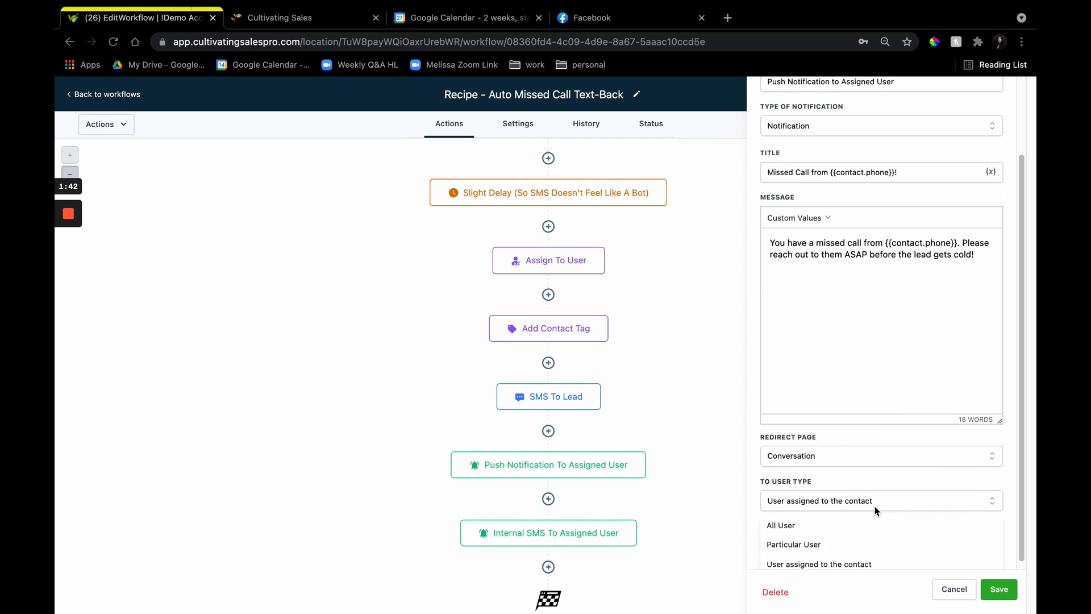
left_click(859, 540)
left_click(864, 557)
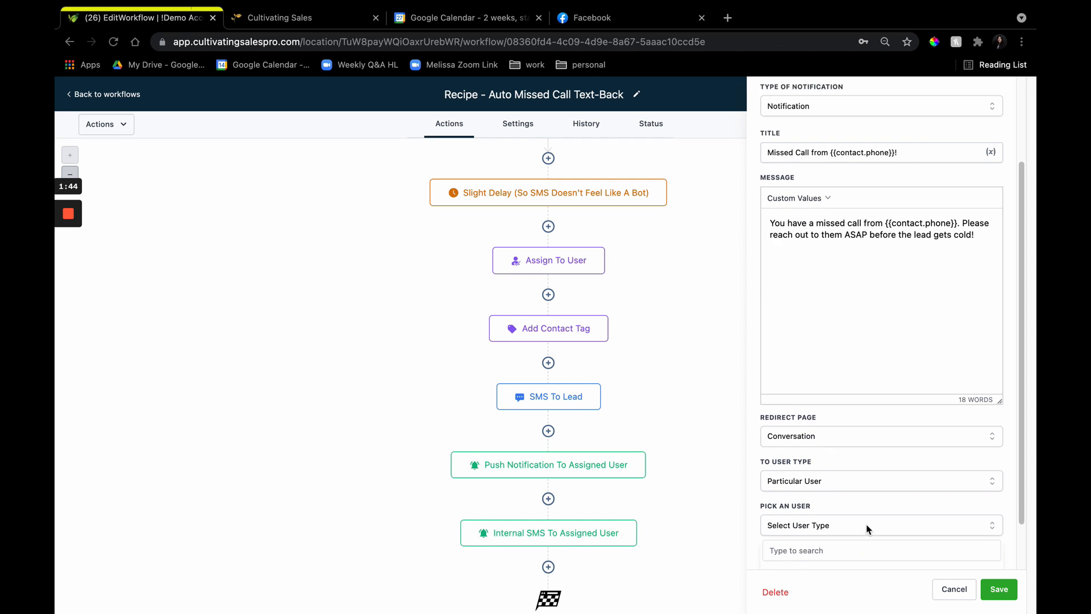
scroll(864, 517, "up", 4)
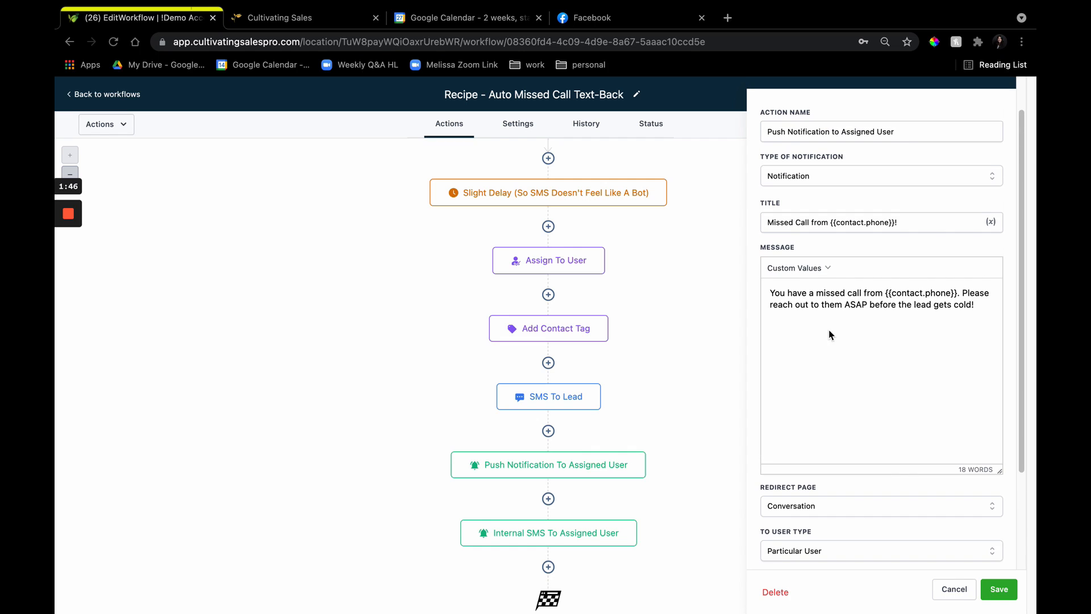
Review the Internal SMS to Assigned User action and try Particular User as its recipient type, opening the list of users.
left_click(549, 537)
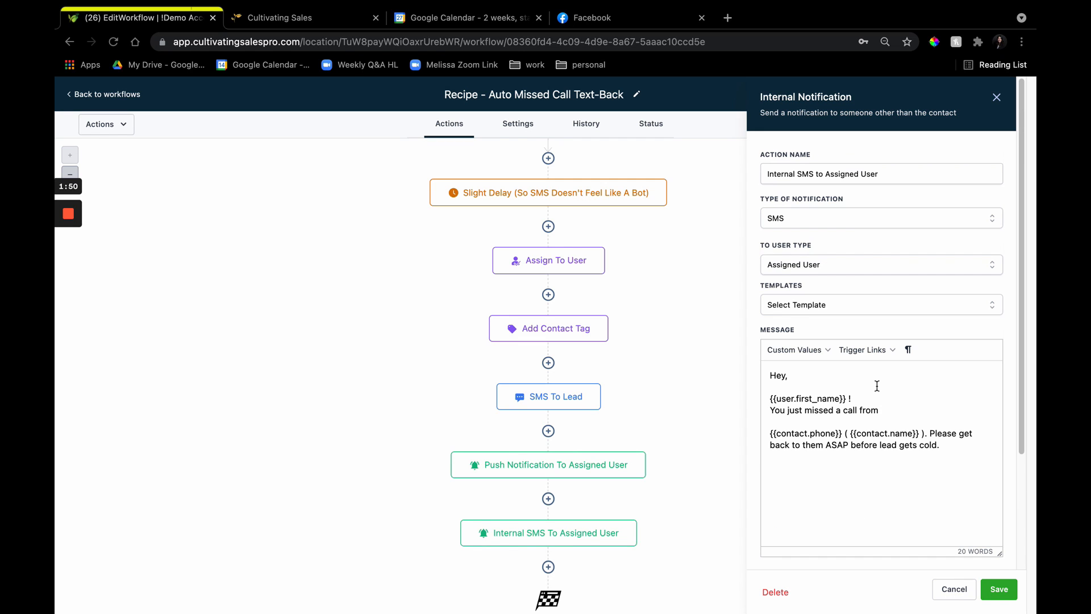
scroll(877, 432, "down", 3)
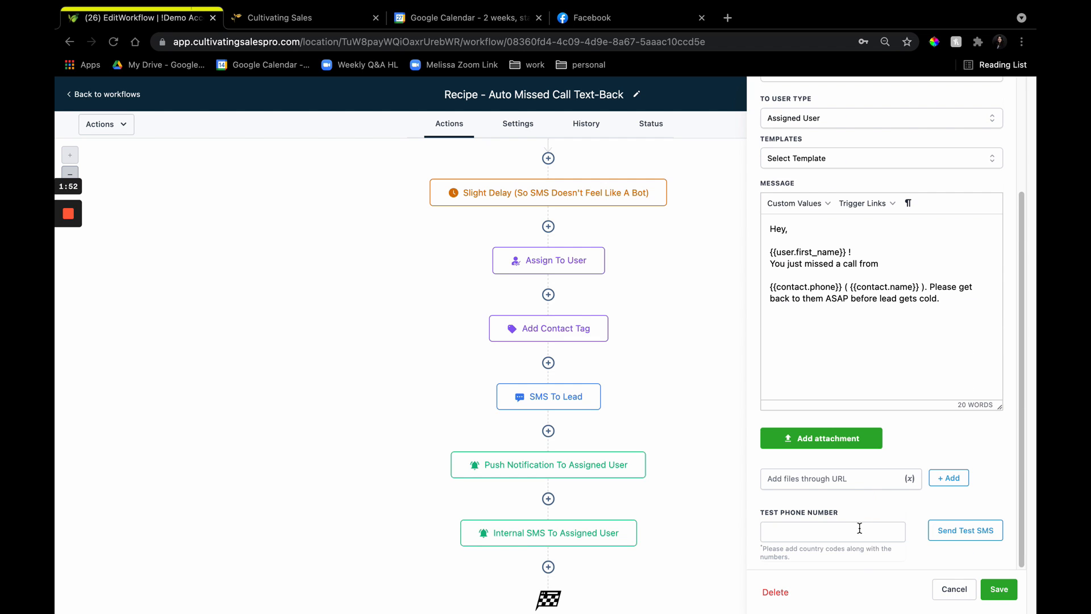
scroll(862, 496, "up", 3)
left_click(829, 265)
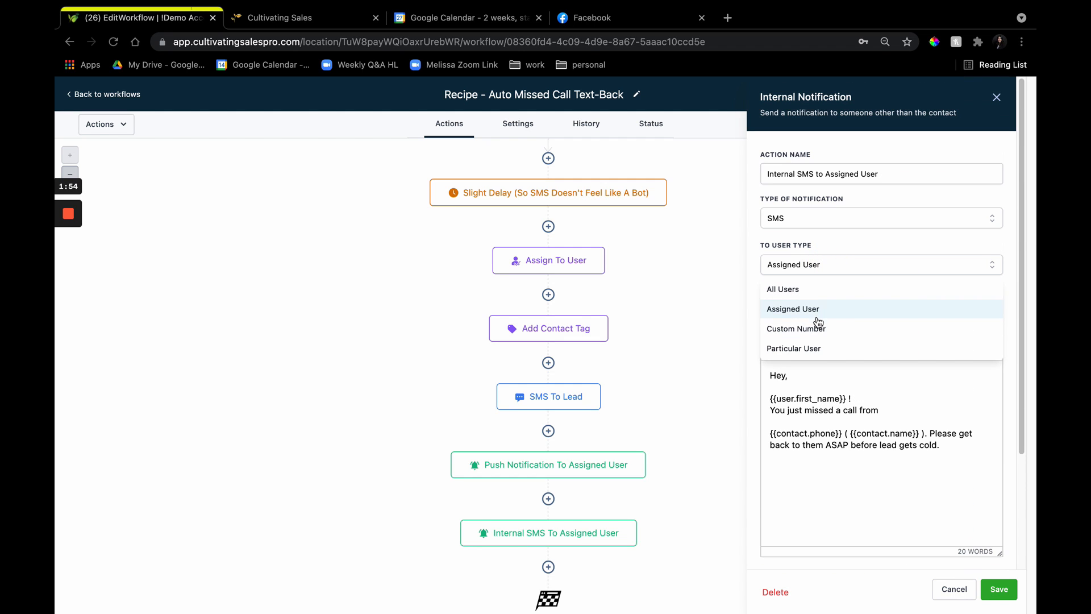
left_click(808, 348)
left_click(810, 308)
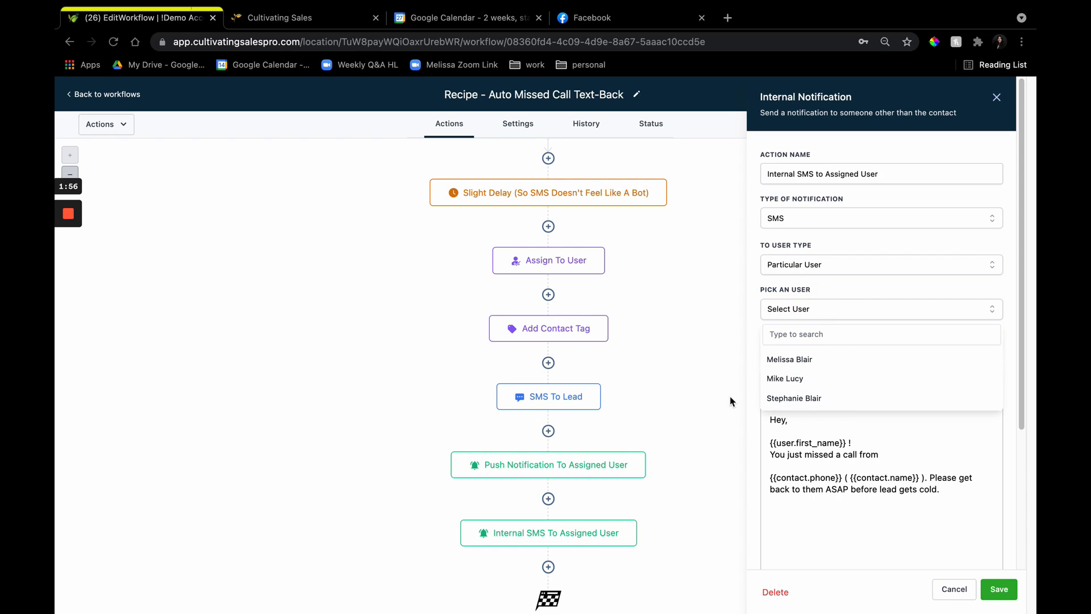
Try All Users as the internal SMS recipient type and close the action without saving.
left_click(855, 267)
left_click(843, 288)
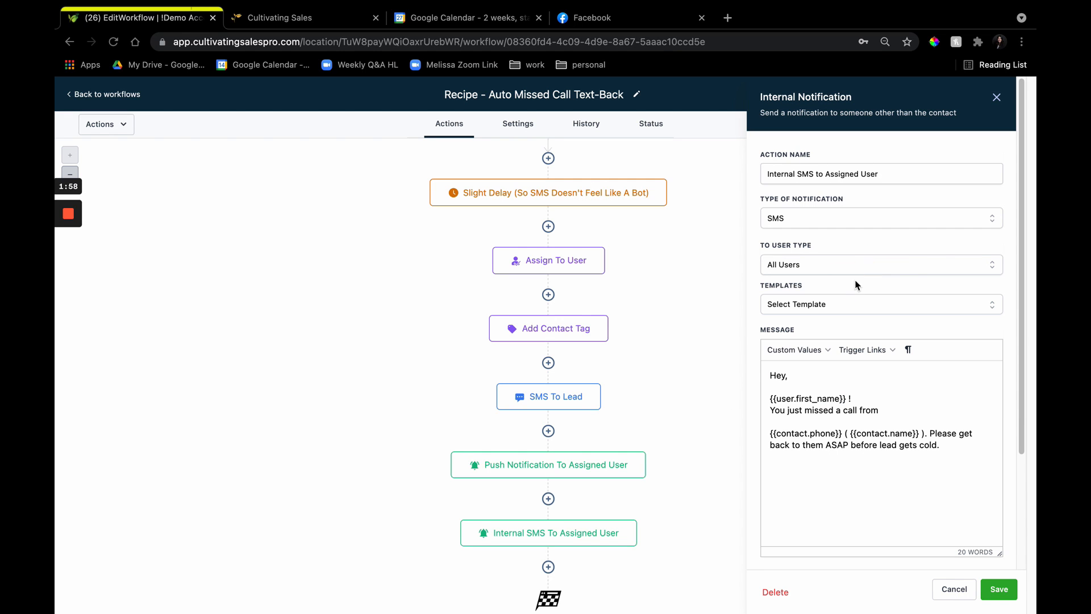
left_click(830, 265)
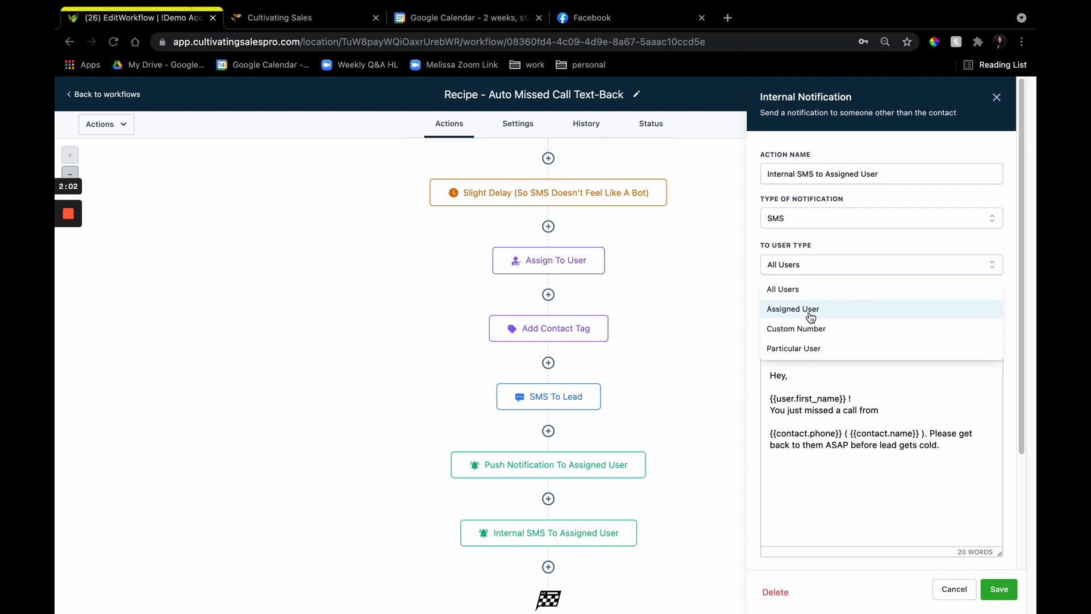
left_click(997, 98)
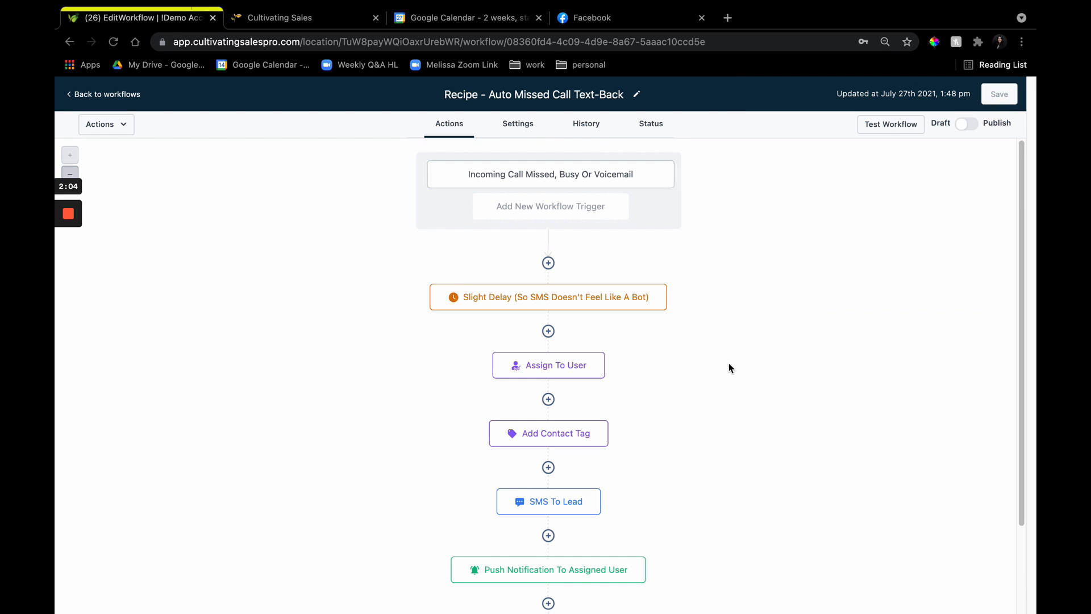
Start a new CRM workflow trigger and choose Customer replied as the trigger event.
scroll(748, 362, "down", 2)
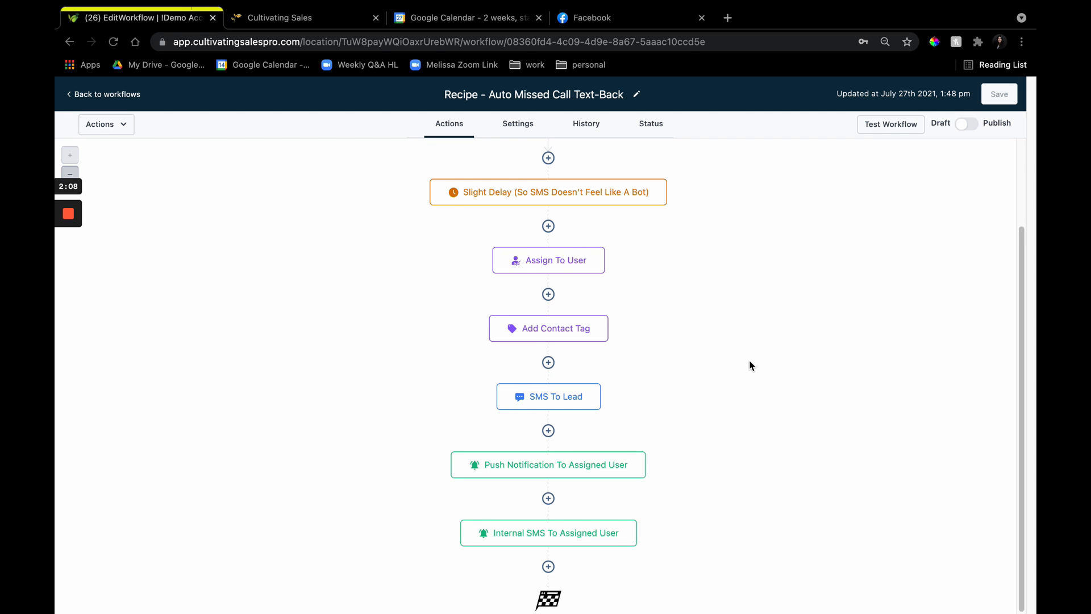
scroll(750, 365, "up", 2)
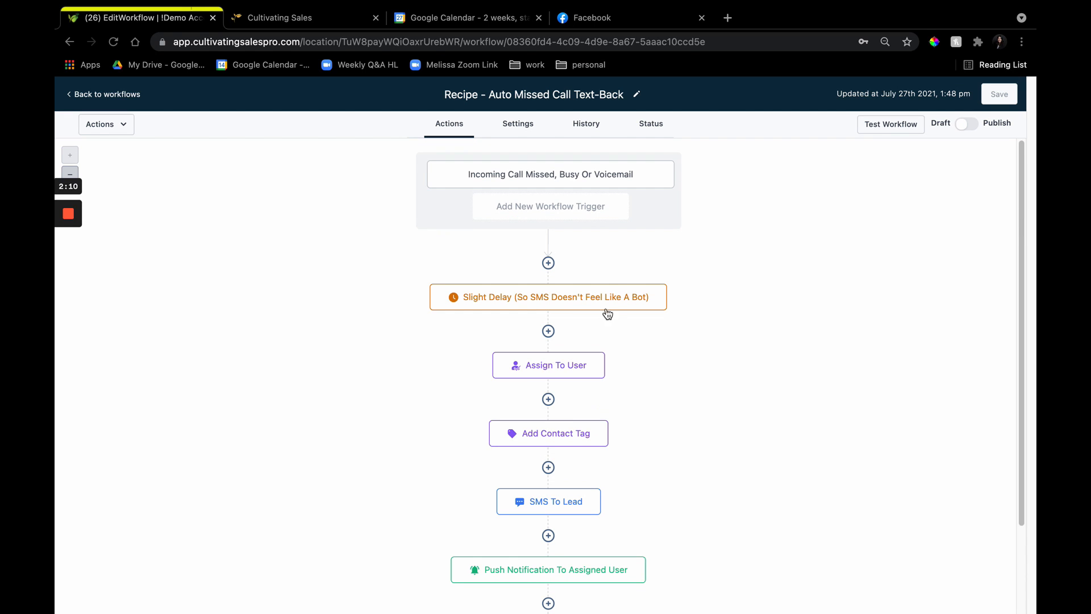
left_click(574, 207)
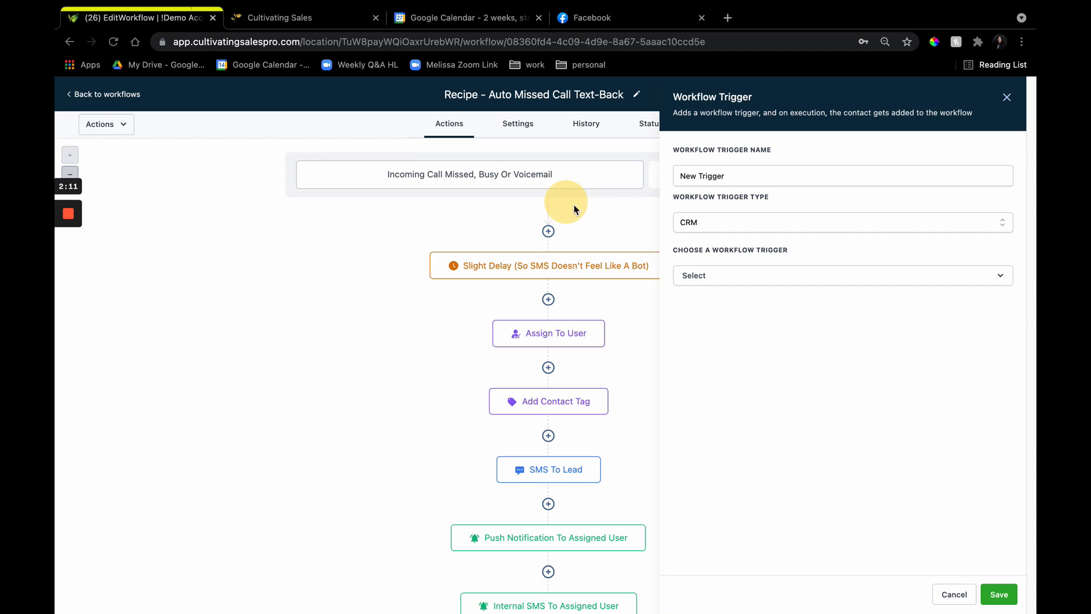
left_click(762, 279)
scroll(832, 382, "down", 1)
scroll(836, 381, "down", 1)
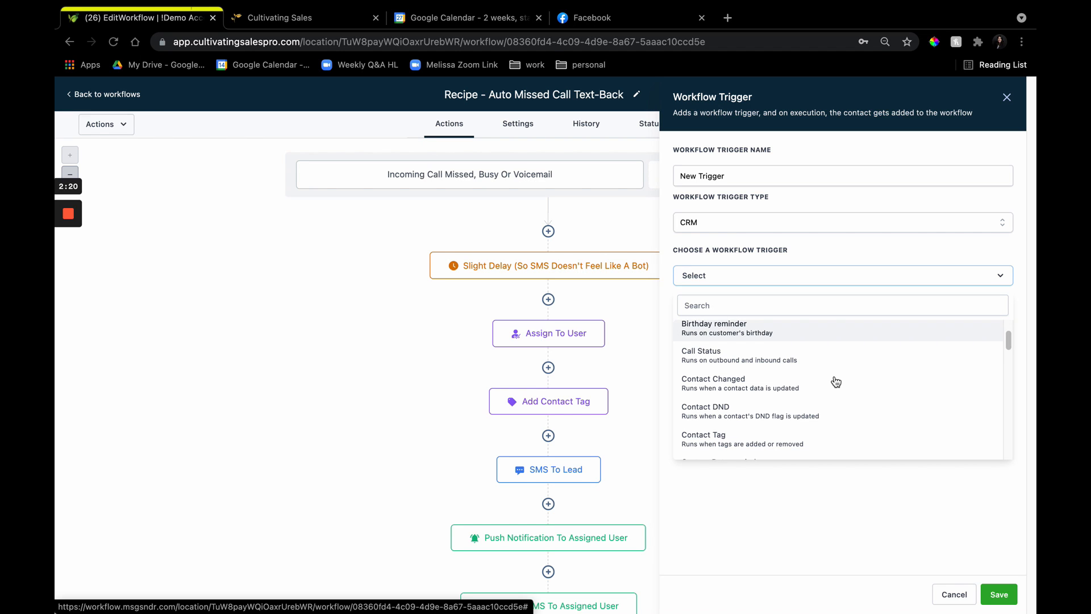
scroll(837, 383, "down", 5)
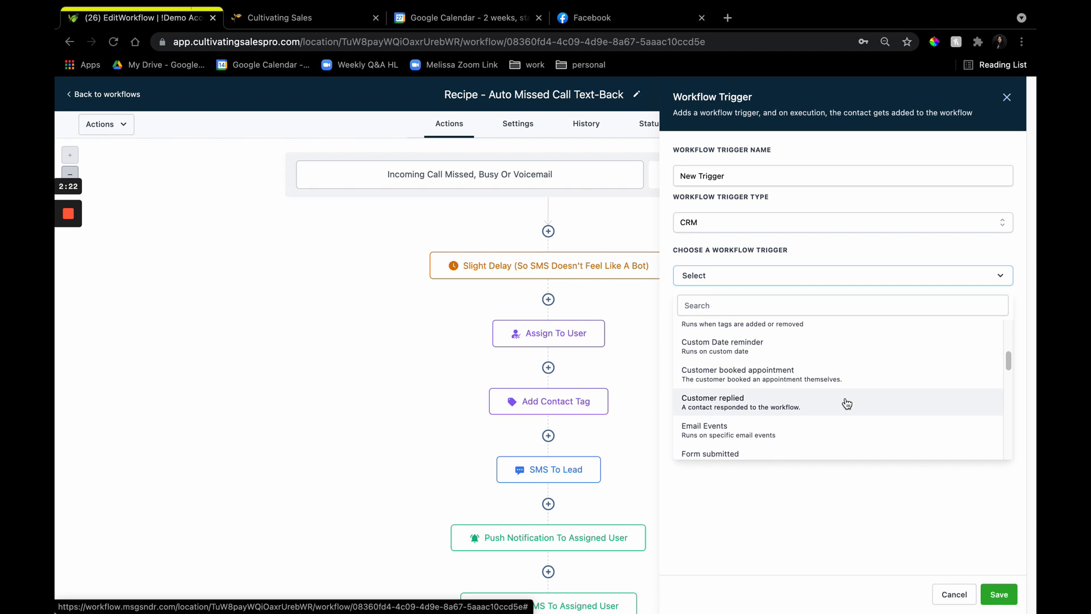
left_click(761, 406)
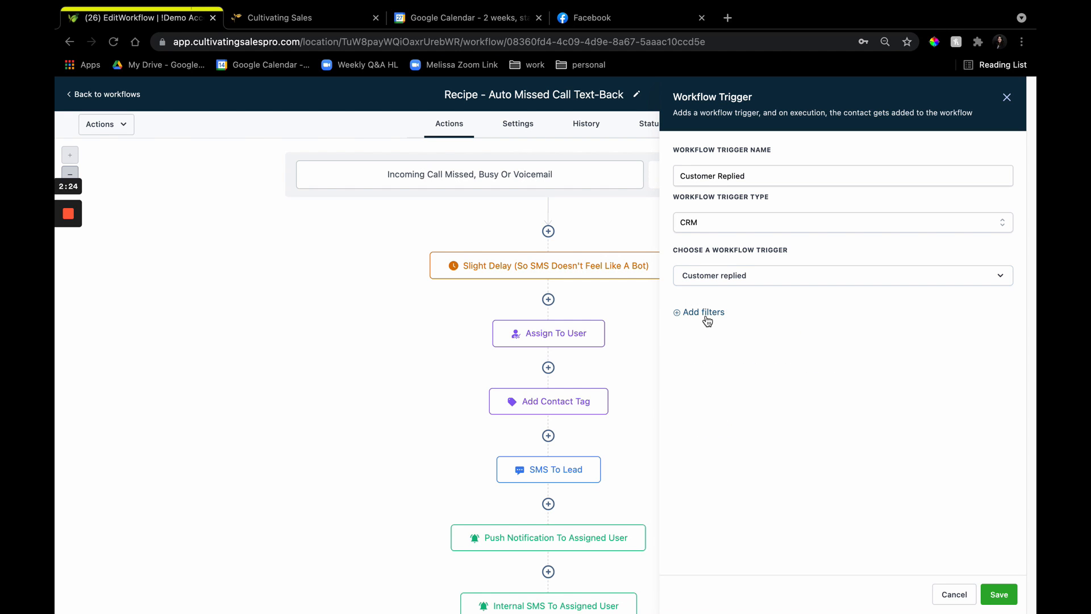
Try a Reply channel filter on the Customer replied trigger to view its channel options, and delete the filter.
left_click(705, 313)
left_click(738, 325)
scroll(771, 419, "down", 1)
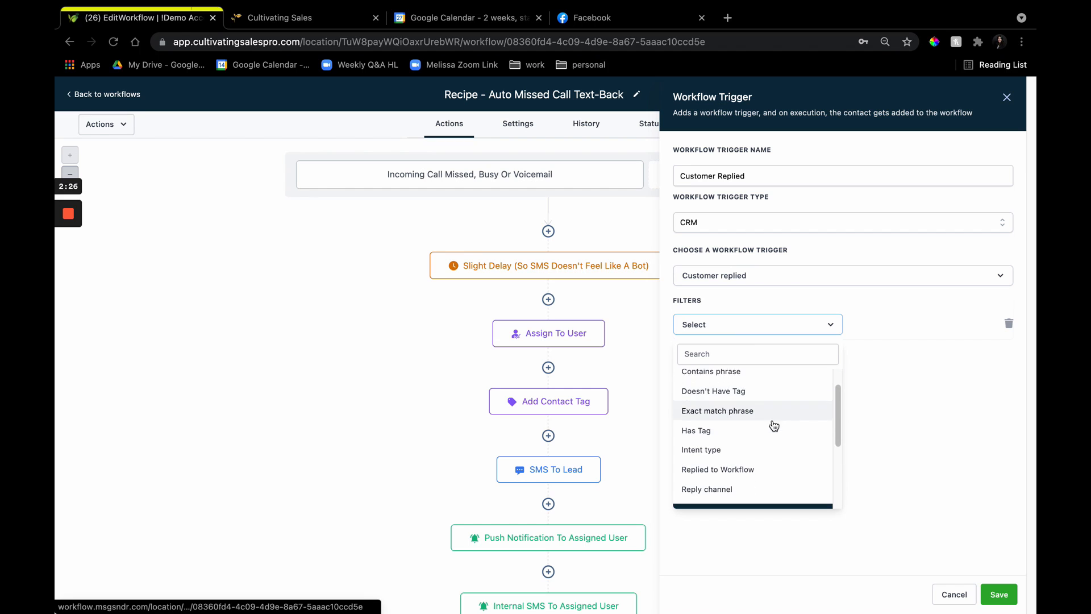
left_click(734, 488)
left_click(915, 326)
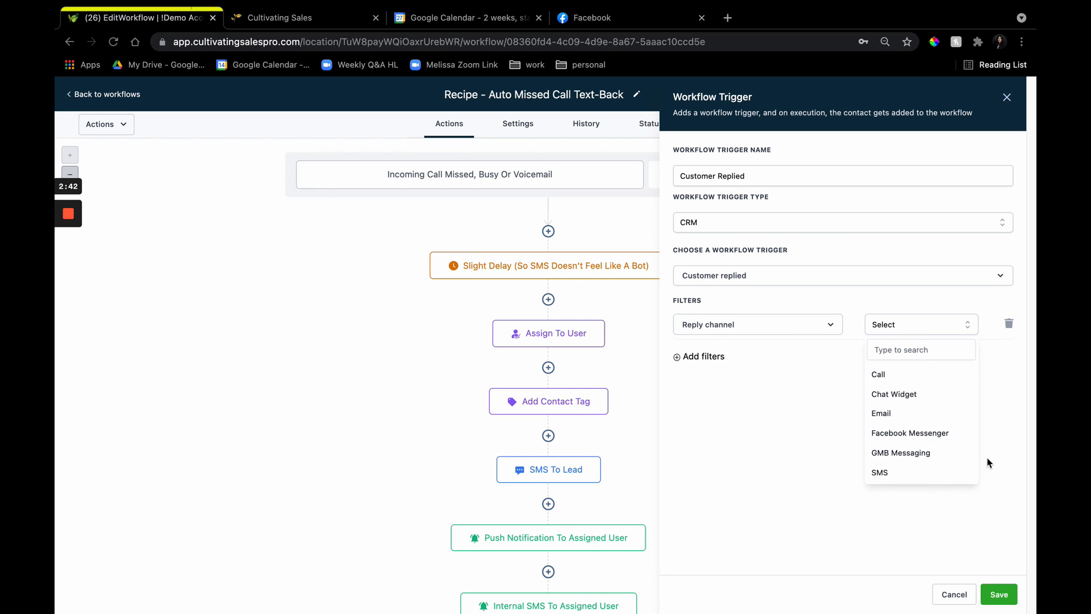
left_click(789, 388)
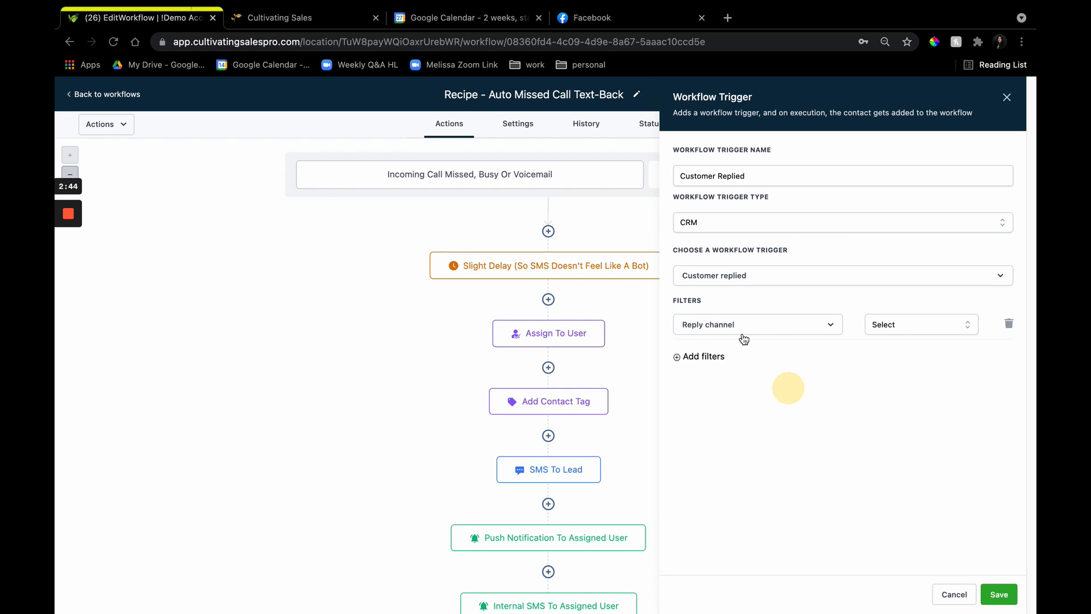
left_click(1007, 324)
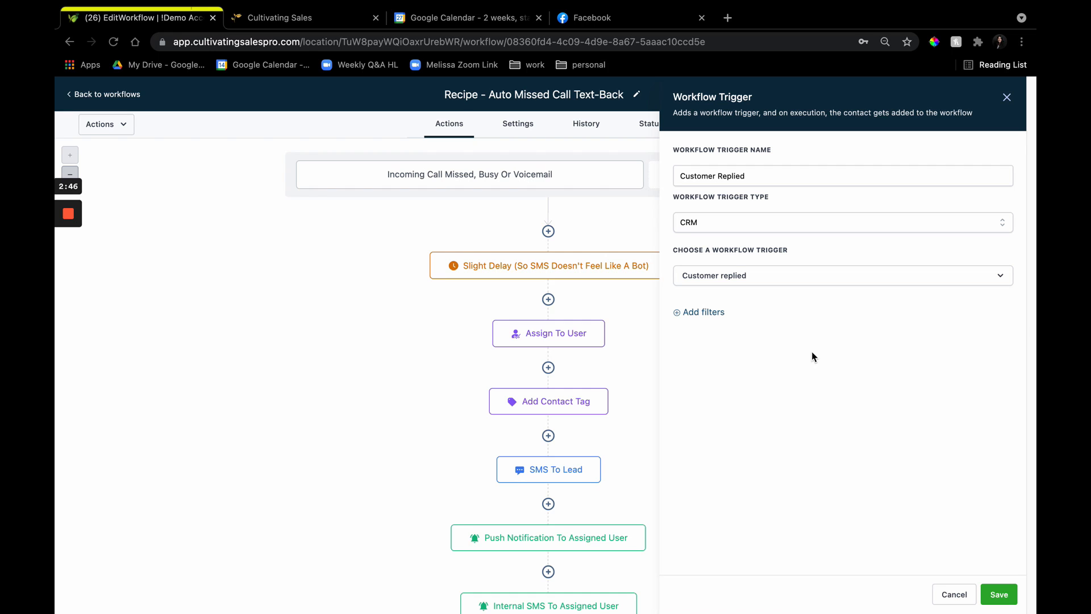
Add a Reply channel filter to the Customer replied trigger and review the channels it offers.
left_click(699, 312)
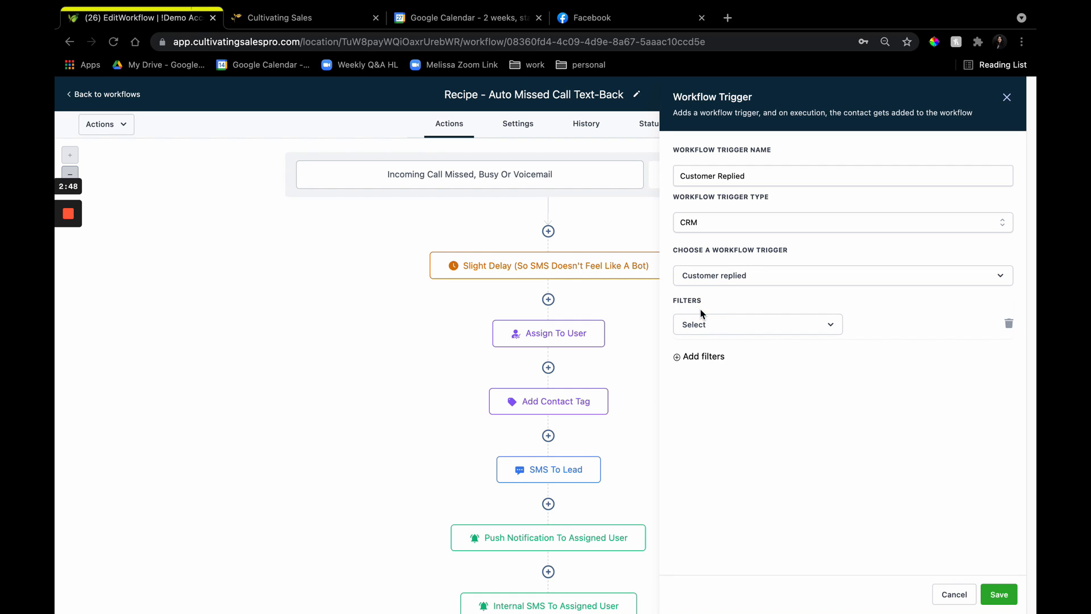
left_click(738, 331)
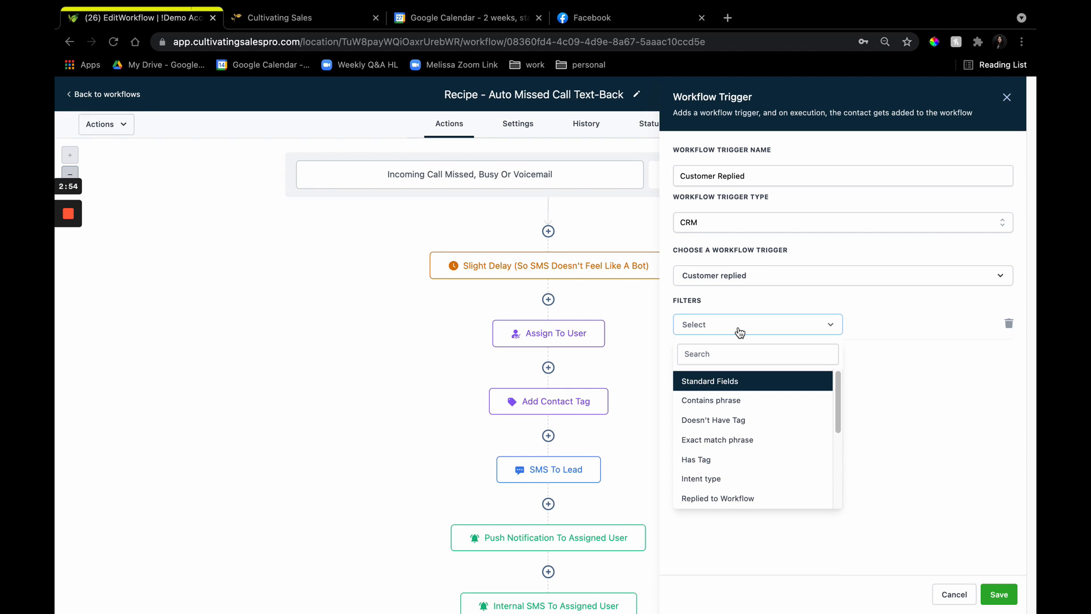
scroll(767, 507, "down", 2)
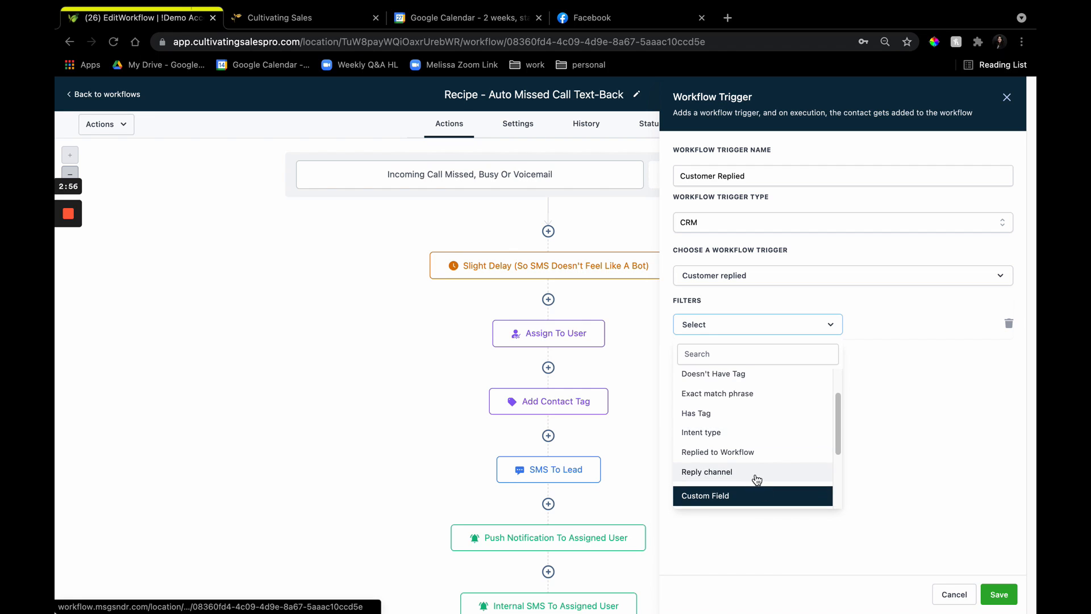
left_click(756, 475)
left_click(926, 331)
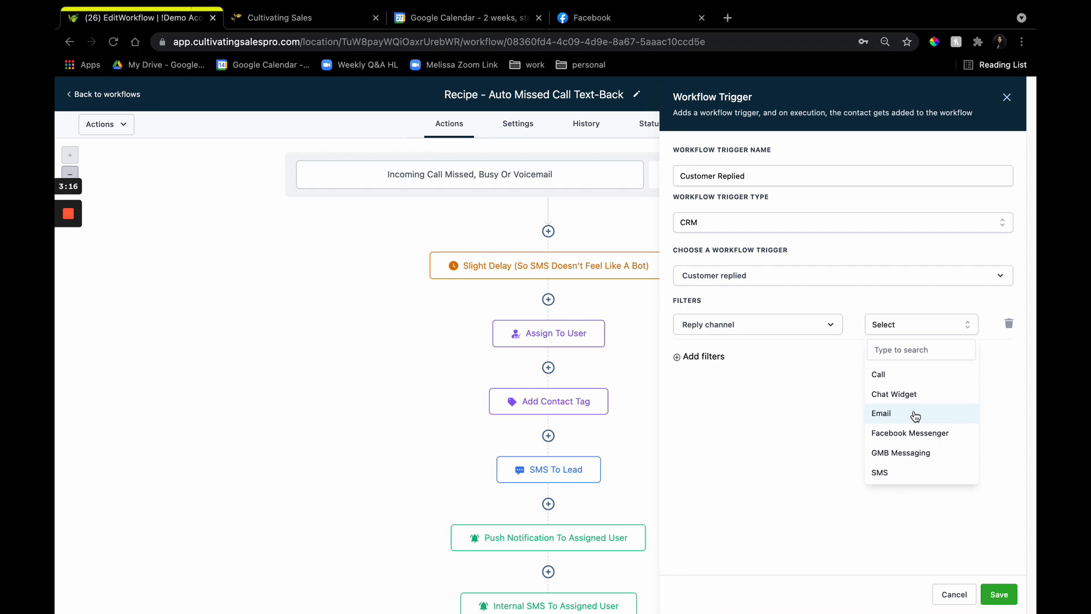
Leave the recipe workflow without saving the trigger and create a new workflow from scratch.
left_click(93, 95)
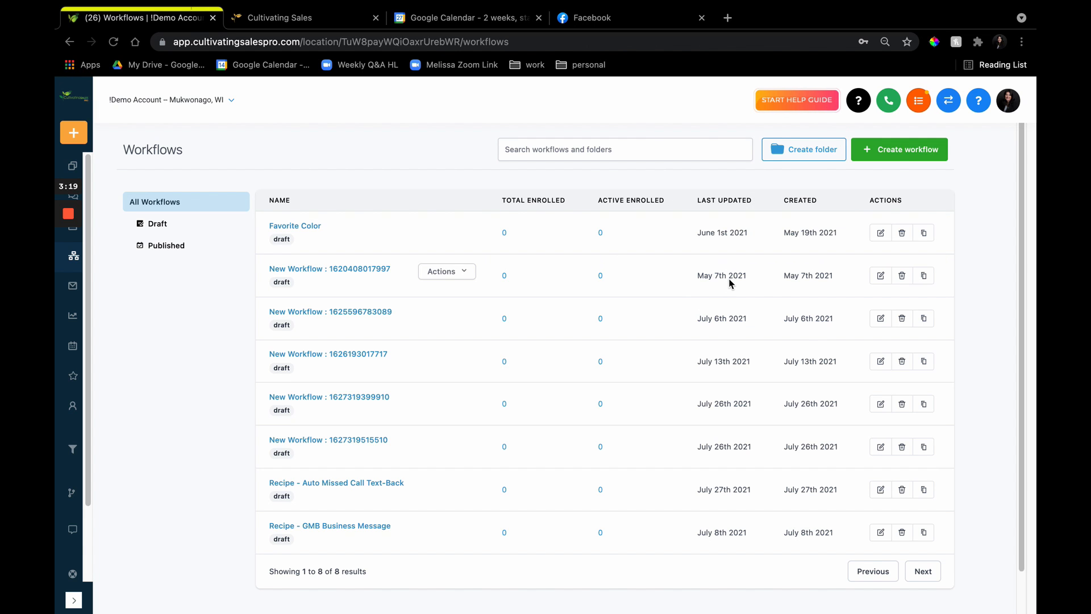
left_click(893, 151)
left_click(487, 351)
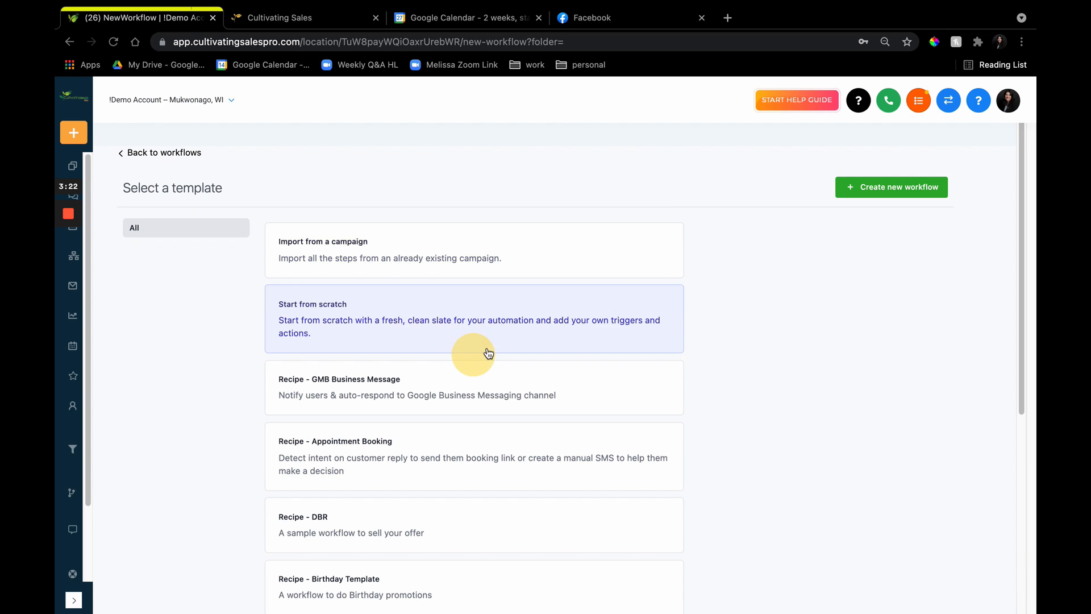
left_click(858, 189)
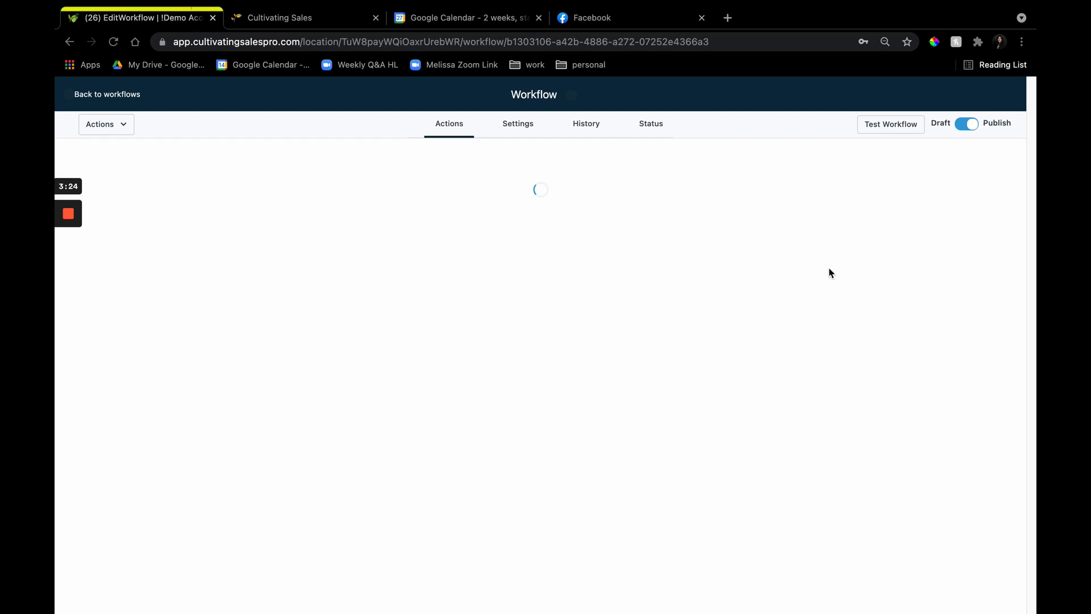
Rename the new workflow as Missed Lead Contact.
left_click(559, 103)
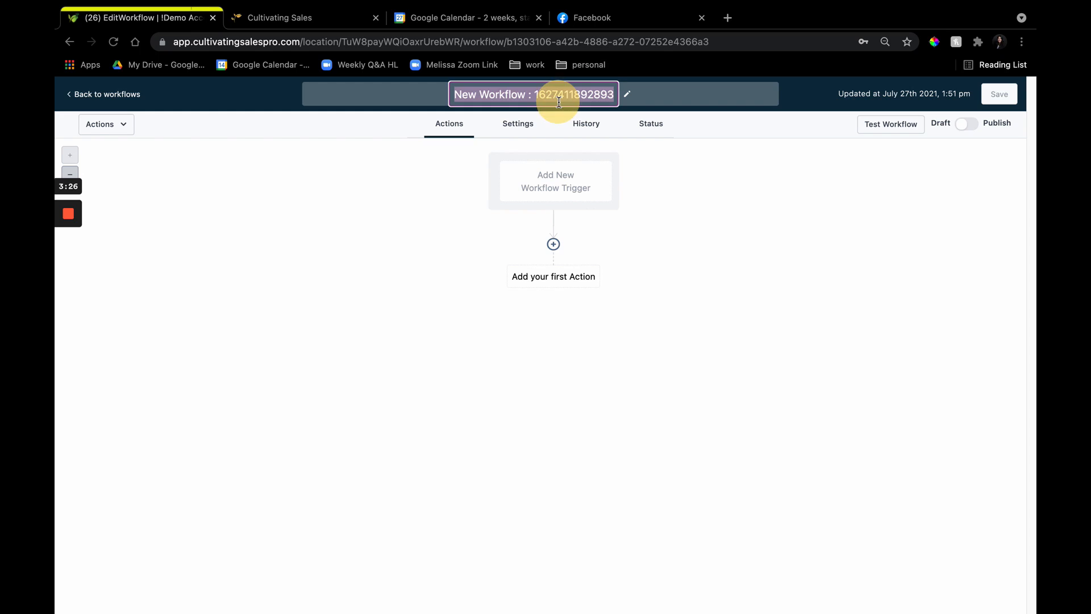
type("Missed ")
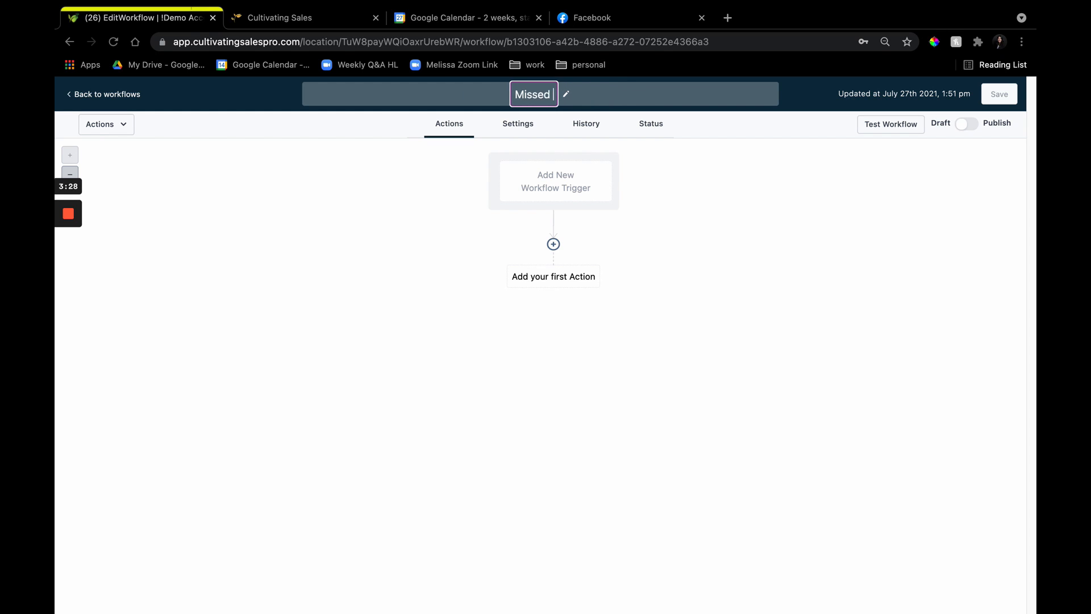
type("Lead Contact")
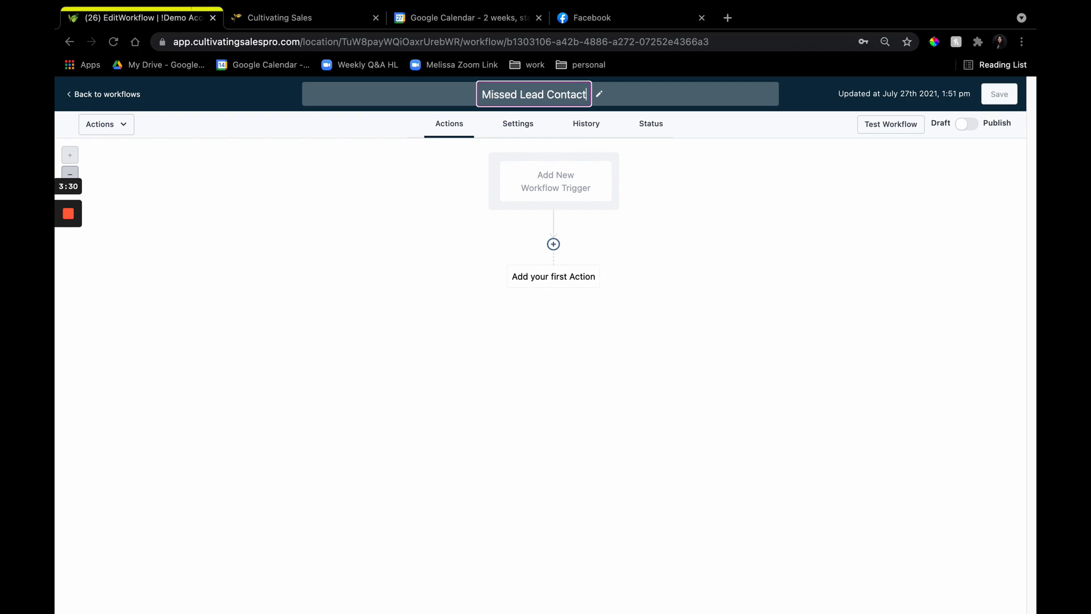
left_click(772, 314)
Start the workflow's first CRM trigger and set its event to Customer replied.
left_click(553, 173)
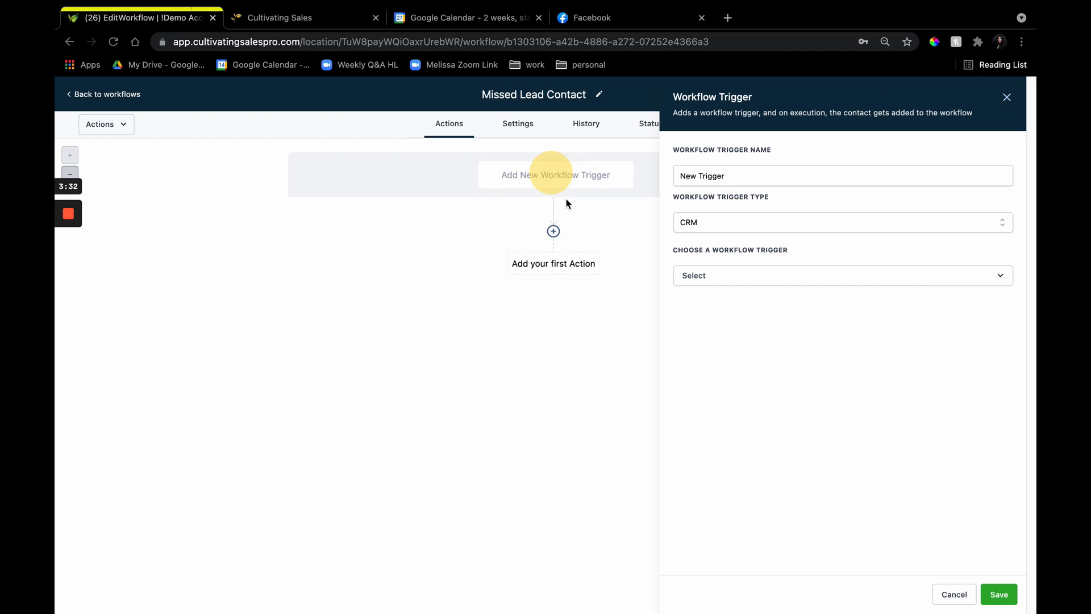
left_click(723, 275)
scroll(789, 380, "down", 5)
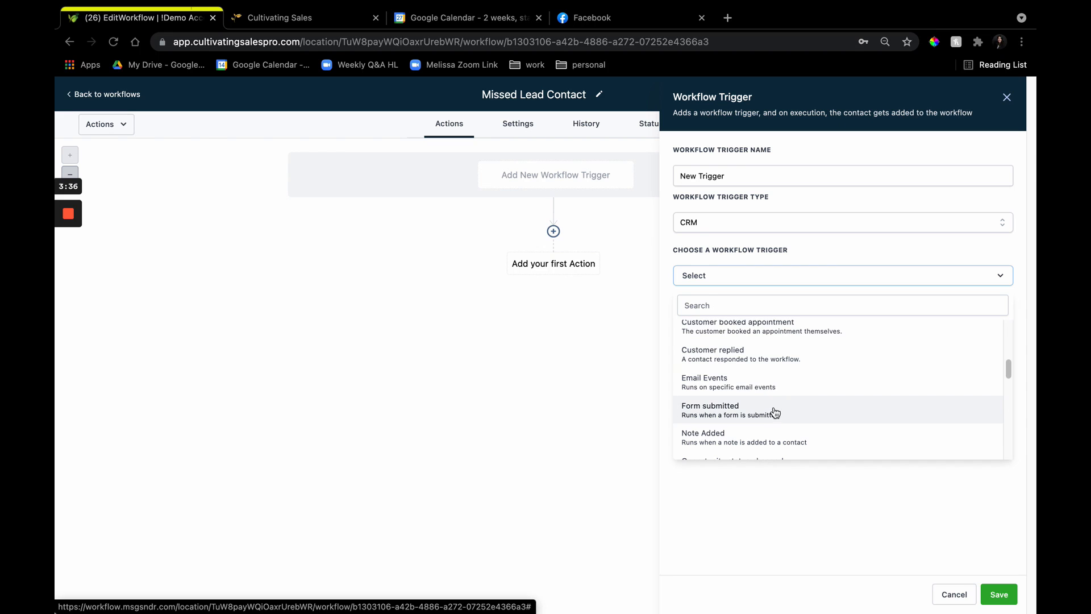
left_click(708, 354)
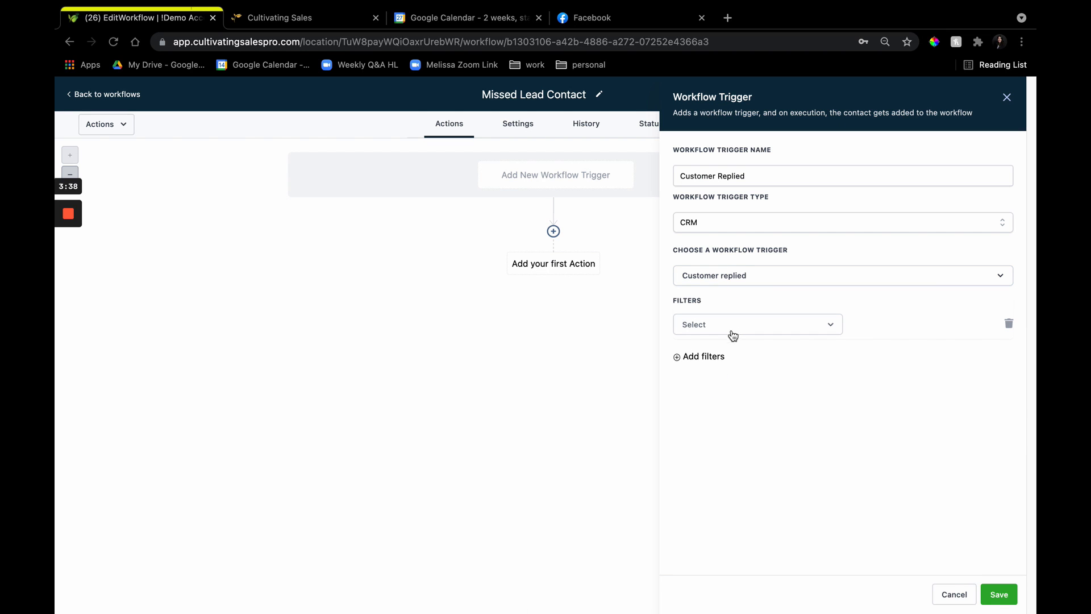
Filter the Customer replied trigger by Reply channel set to SMS.
left_click(734, 327)
scroll(762, 443, "down", 5)
scroll(748, 435, "up", 3)
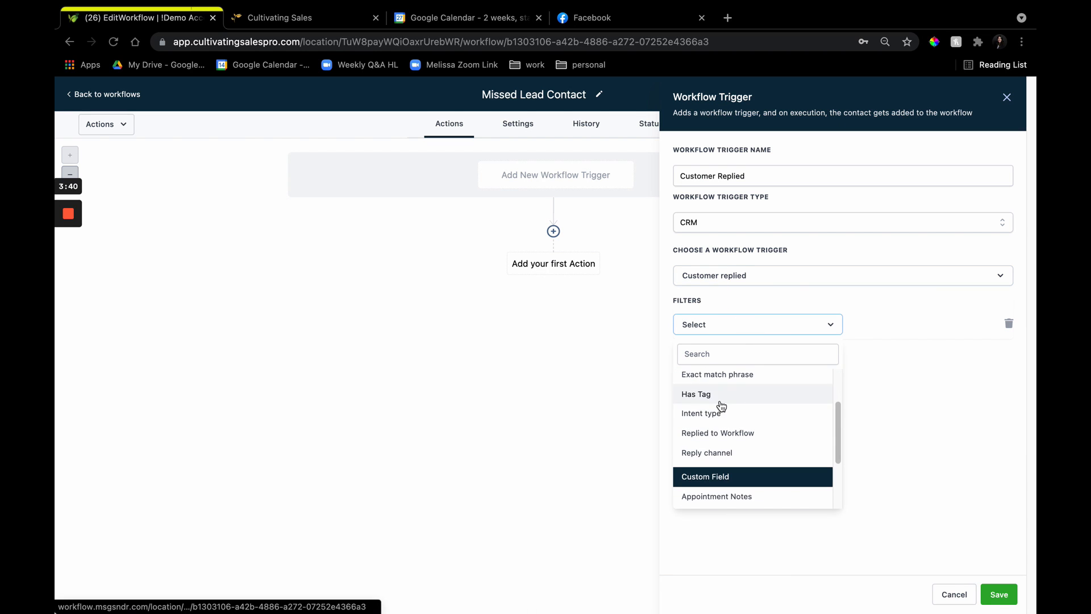
left_click(731, 450)
left_click(898, 326)
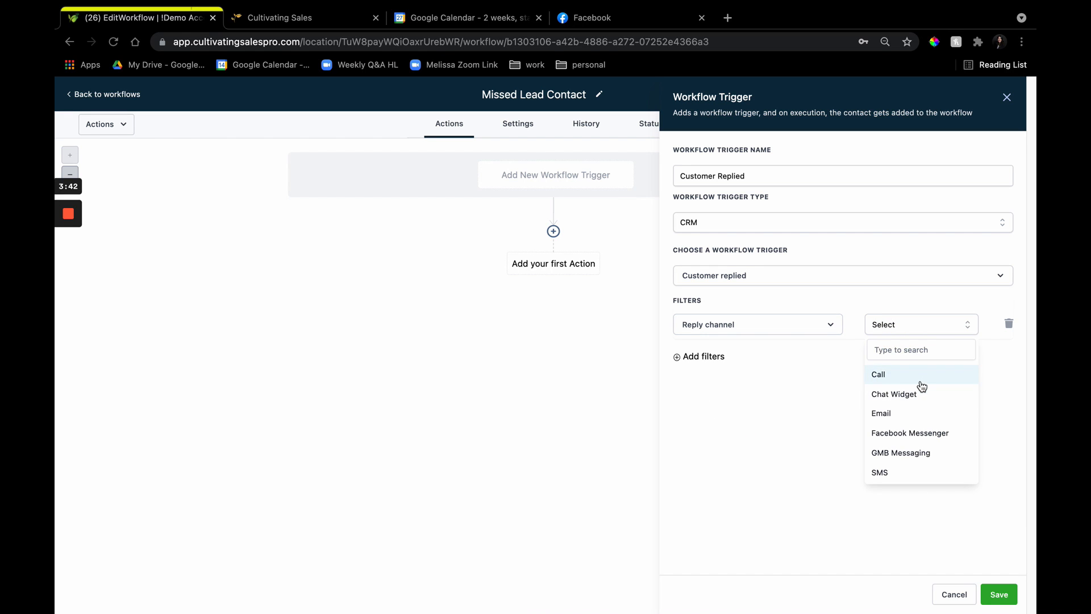
left_click(924, 472)
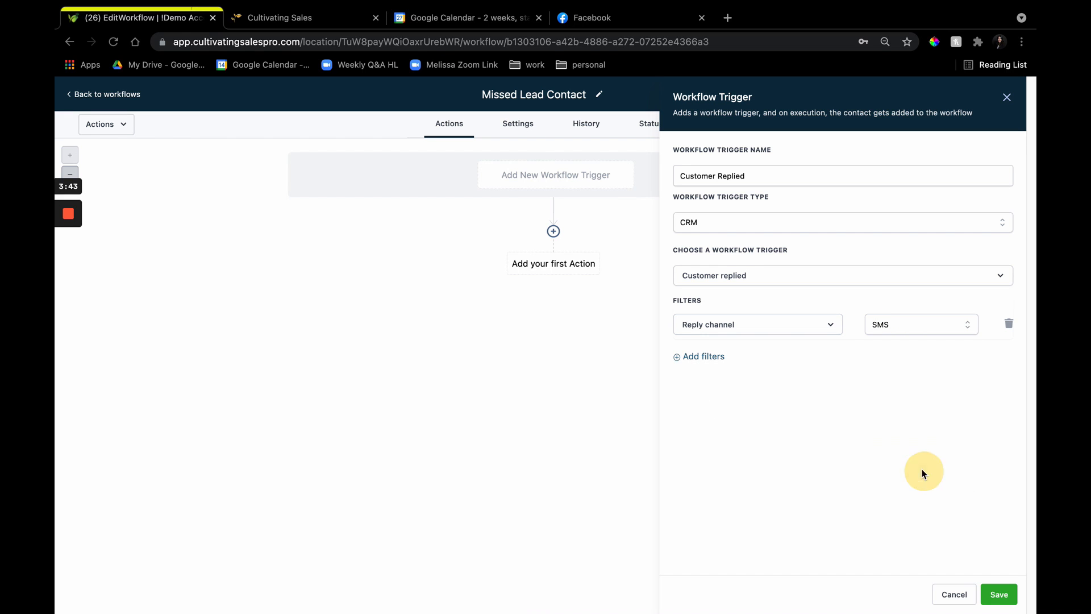
Start a second filter on the SMS trigger and look through the available filter fields.
left_click(710, 357)
left_click(739, 357)
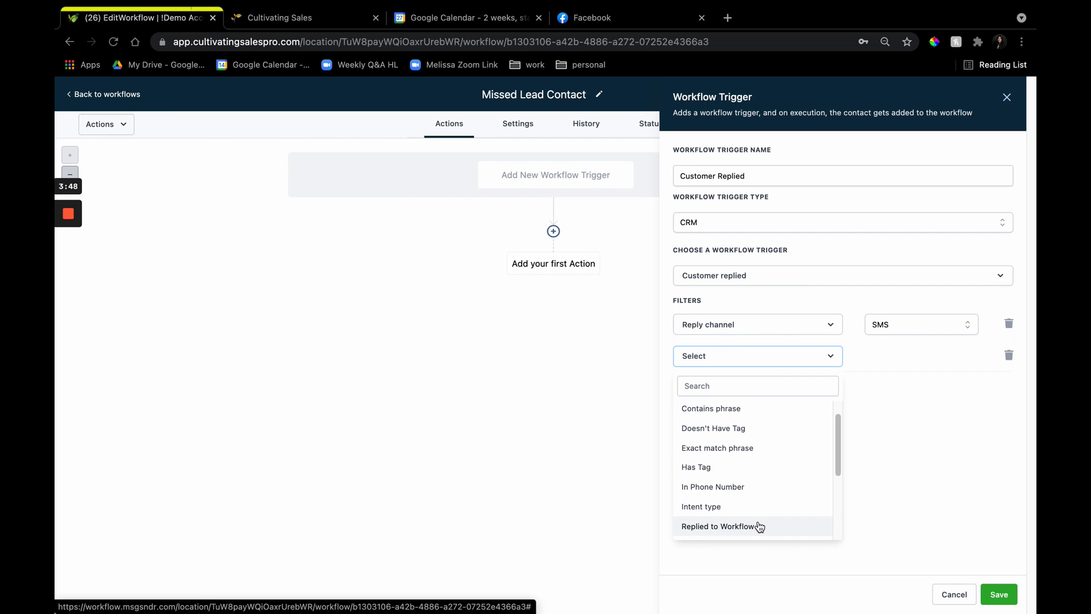
scroll(742, 496, "up", 1)
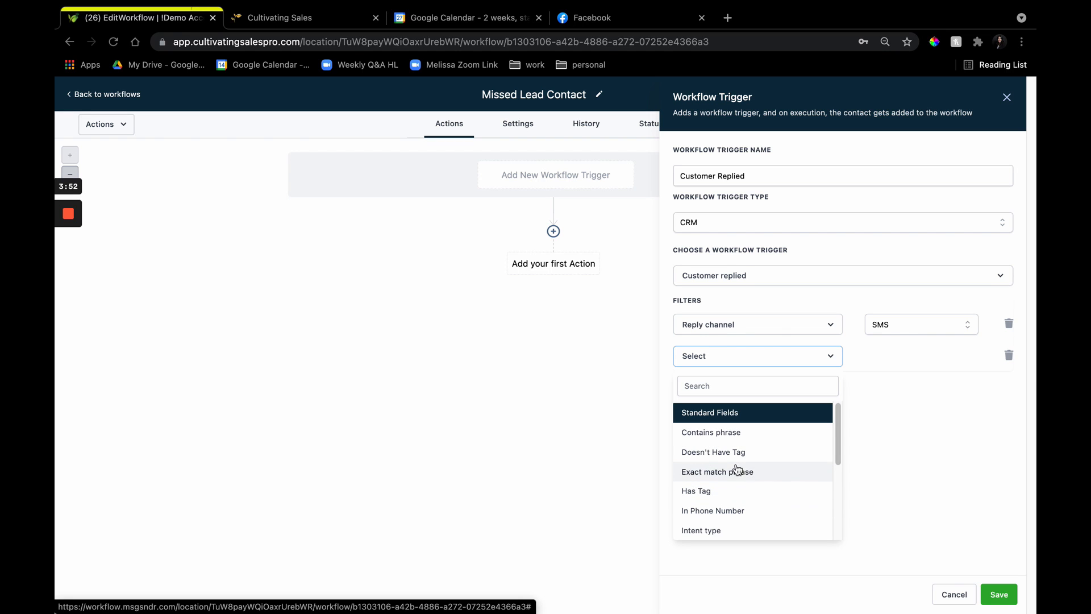
Name the trigger Customer Replied - SMS, delete the empty second filter and save the trigger.
left_click(792, 176)
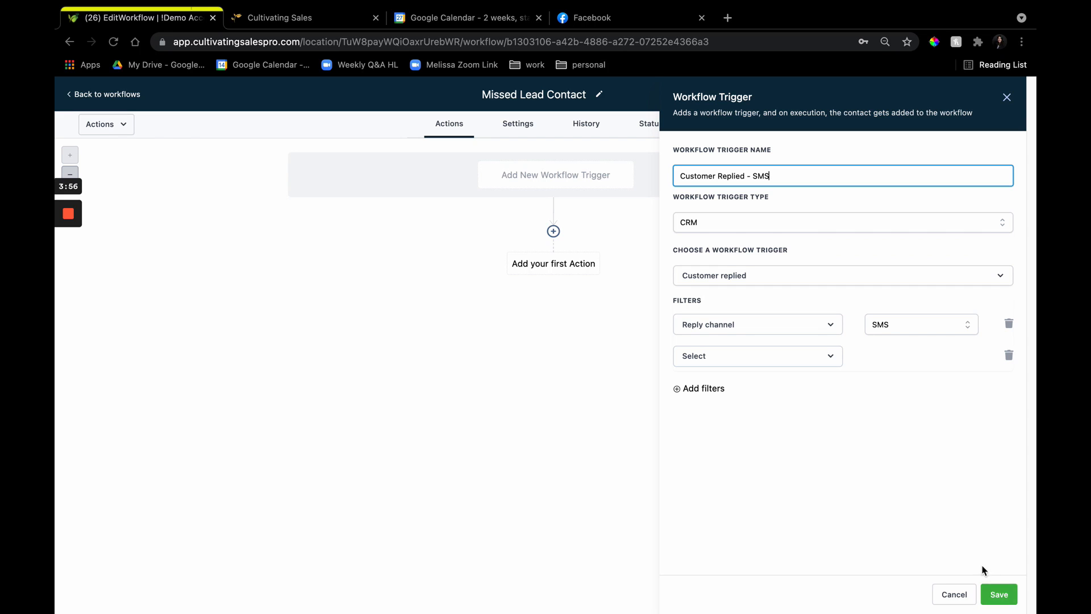
left_click(1009, 355)
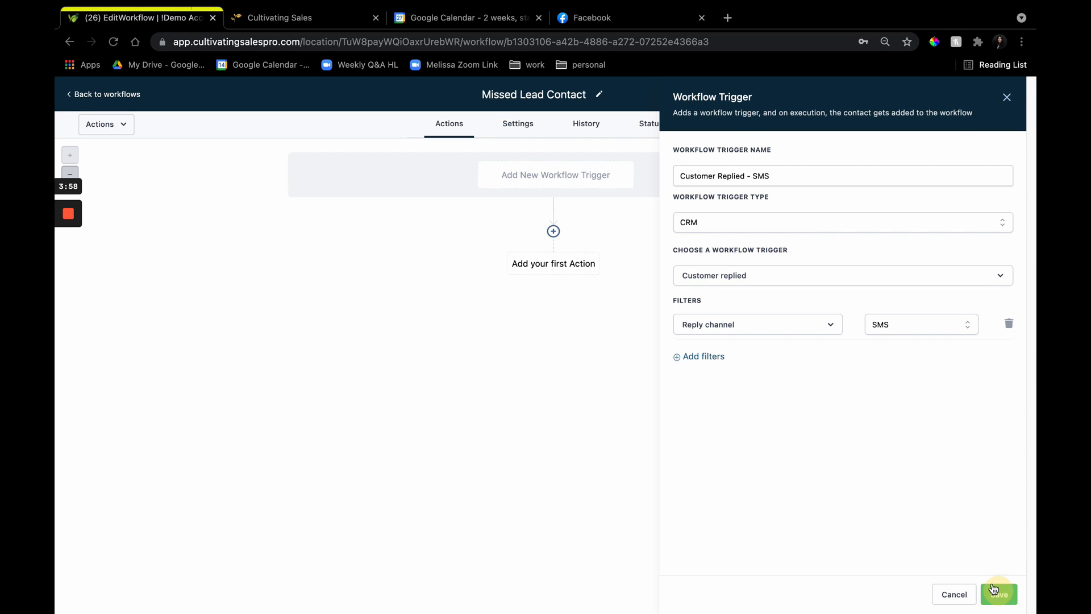
left_click(999, 594)
Start a second workflow trigger and choose Customer replied as its event.
left_click(562, 205)
left_click(749, 277)
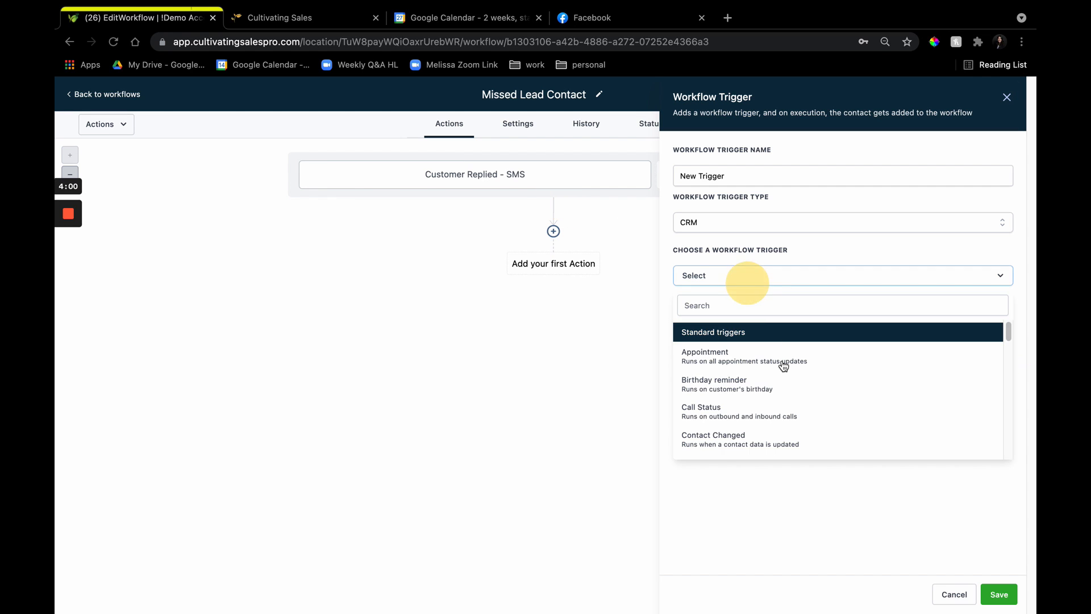
scroll(787, 386, "down", 3)
left_click(733, 362)
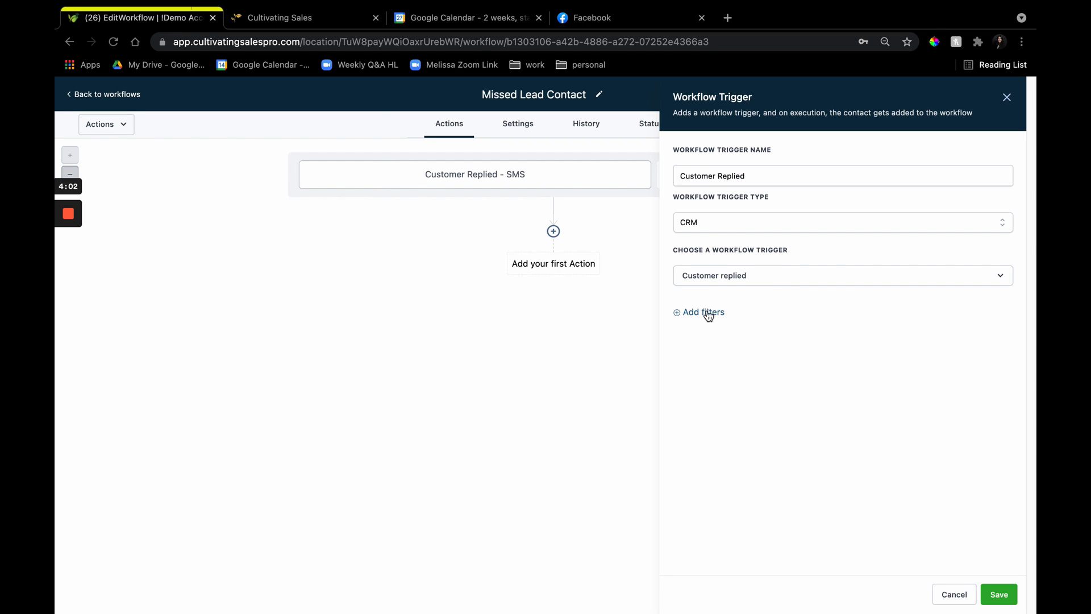
Filter the second trigger by Reply channel set to Email.
left_click(703, 312)
left_click(719, 325)
scroll(762, 446, "down", 2)
left_click(738, 410)
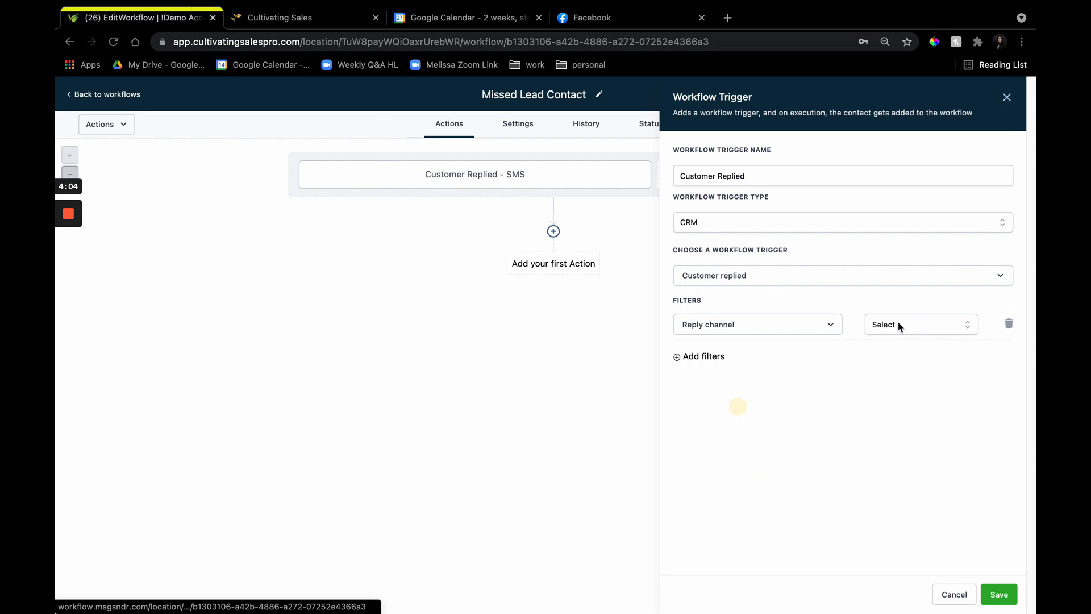
left_click(901, 324)
left_click(922, 414)
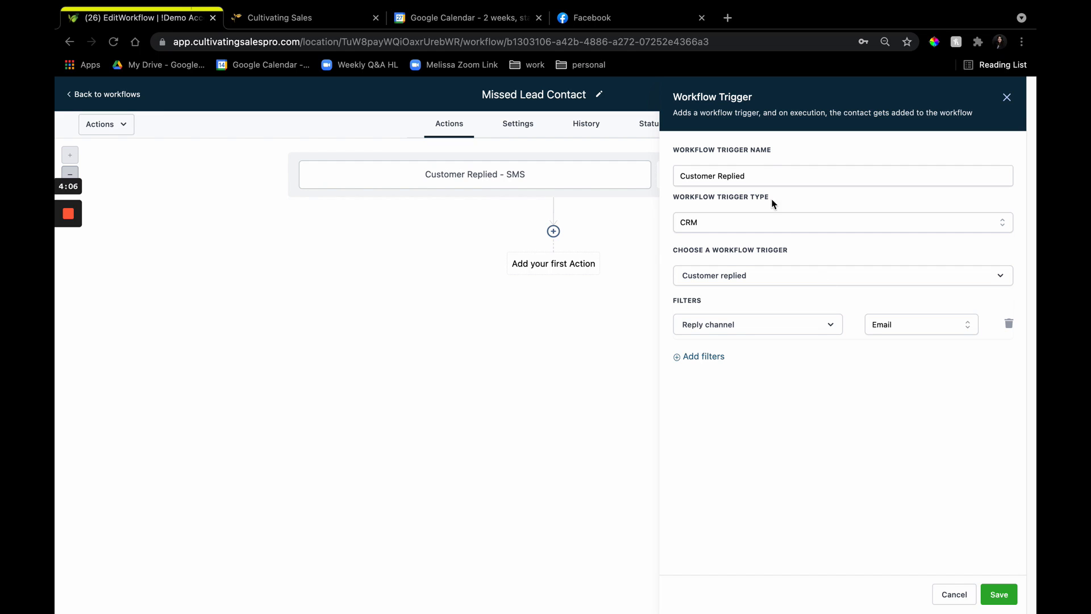
Name the second trigger Customer Replied - Email and save it.
left_click(771, 175)
type("- Email")
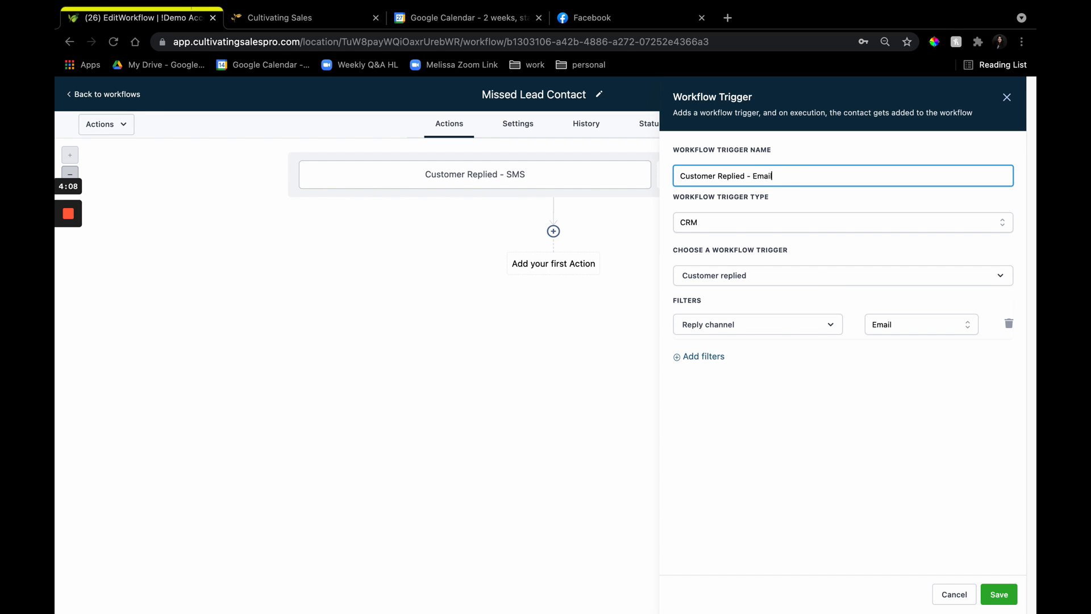
left_click(1000, 594)
Start a third workflow trigger with Customer replied as its event and add an empty filter.
left_click(579, 203)
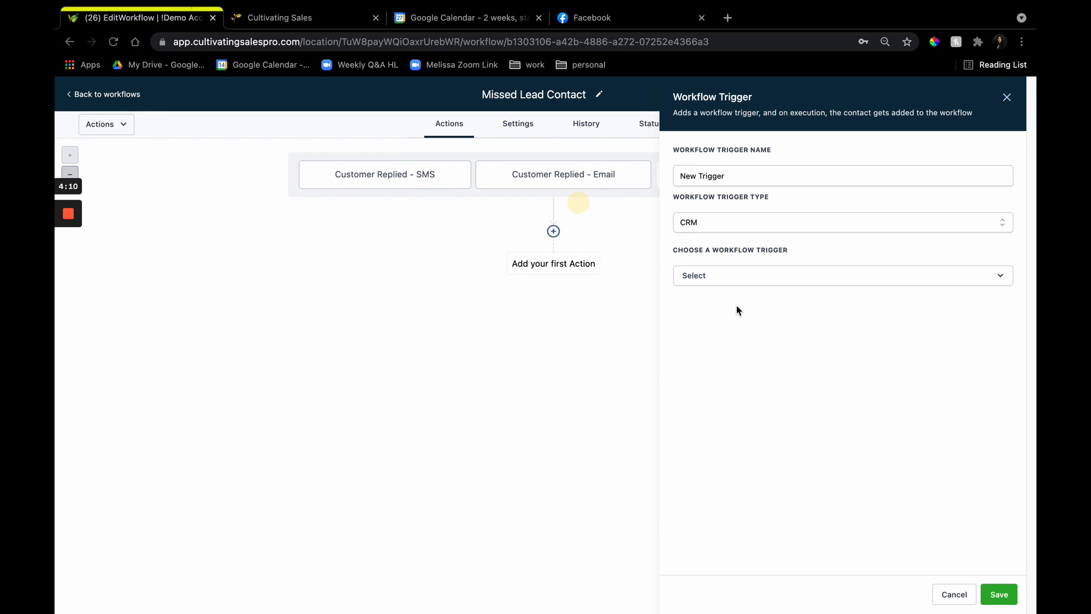
left_click(734, 278)
scroll(773, 405, "down", 3)
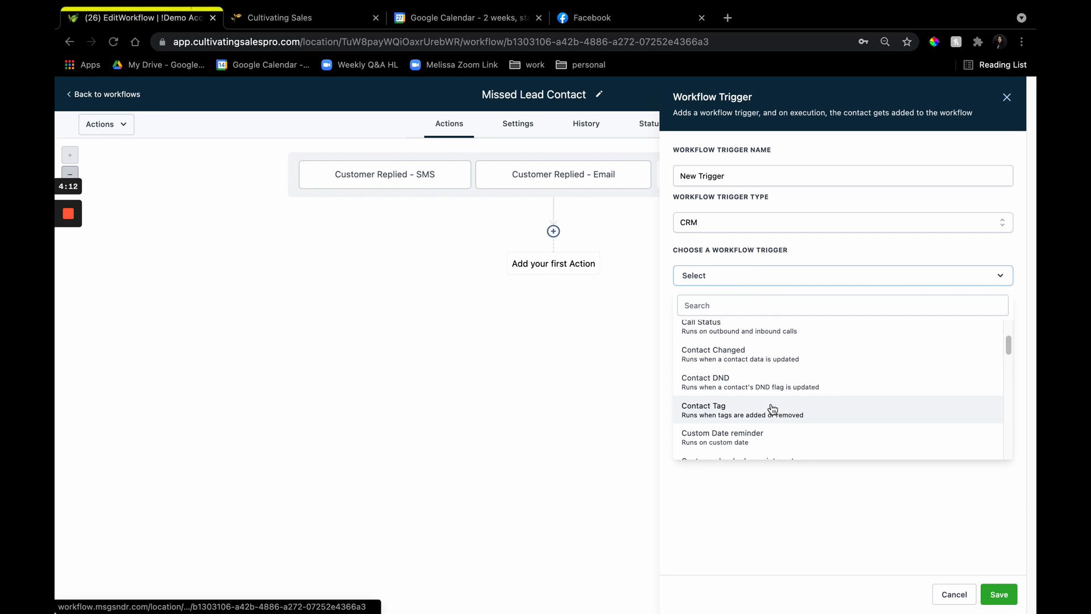
scroll(773, 408, "down", 5)
left_click(741, 358)
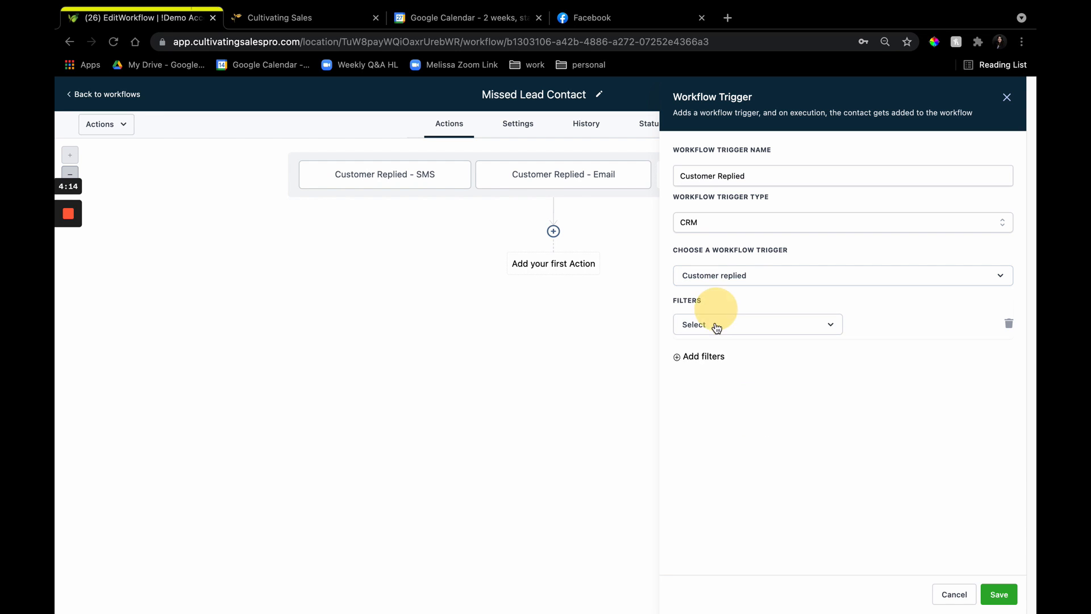
Filter the third trigger by Reply channel set to Facebook Messenger and save it.
left_click(716, 327)
scroll(745, 432, "down", 5)
left_click(714, 374)
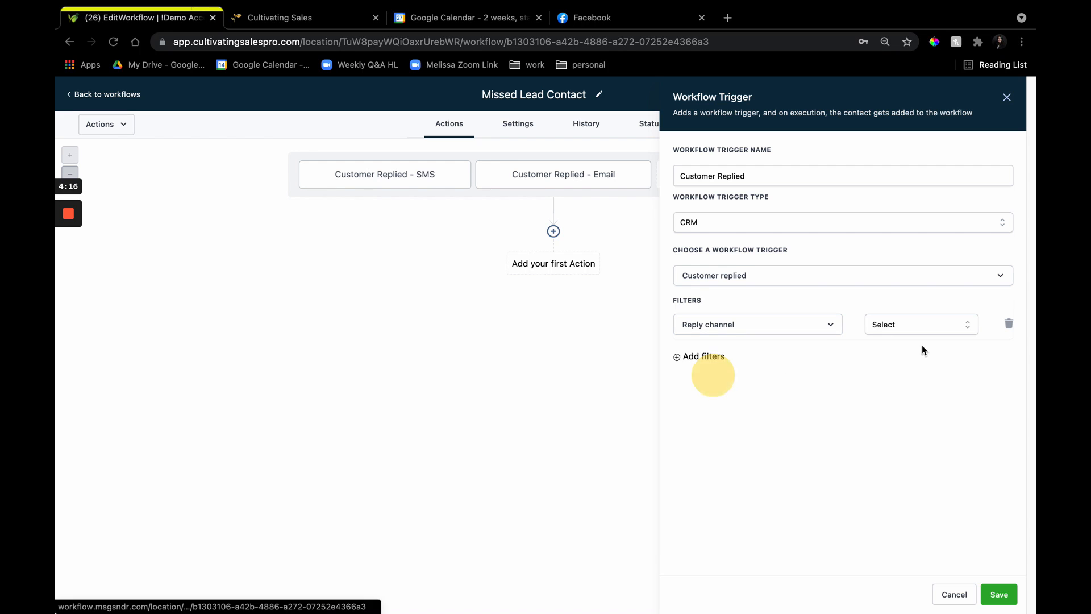
left_click(922, 326)
left_click(929, 432)
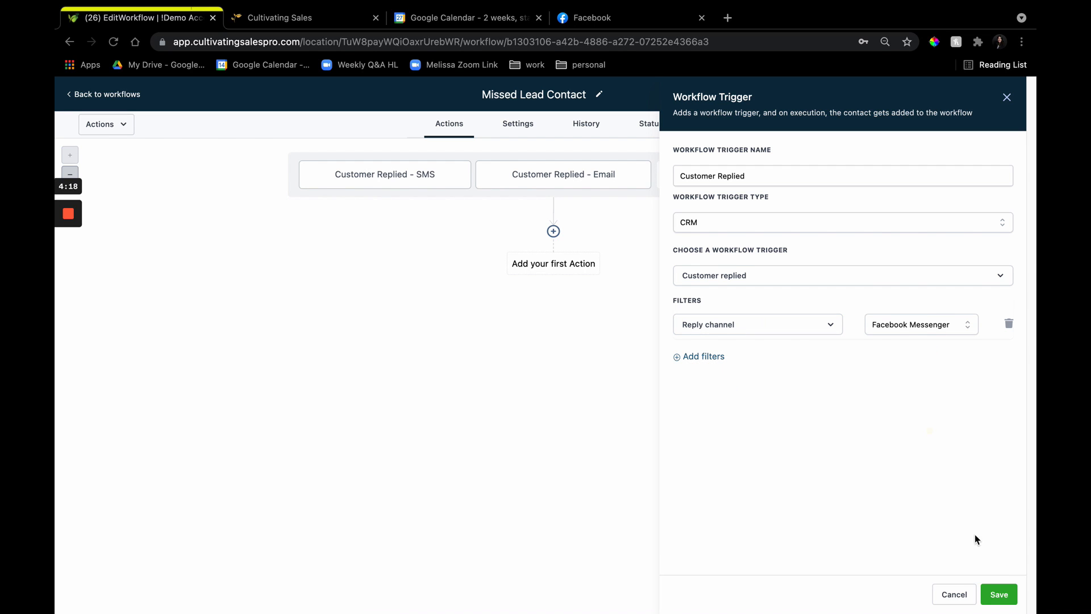
left_click(1011, 592)
Reopen the Facebook Messenger trigger, rename it Customer Replied - FB and save it.
left_click(568, 205)
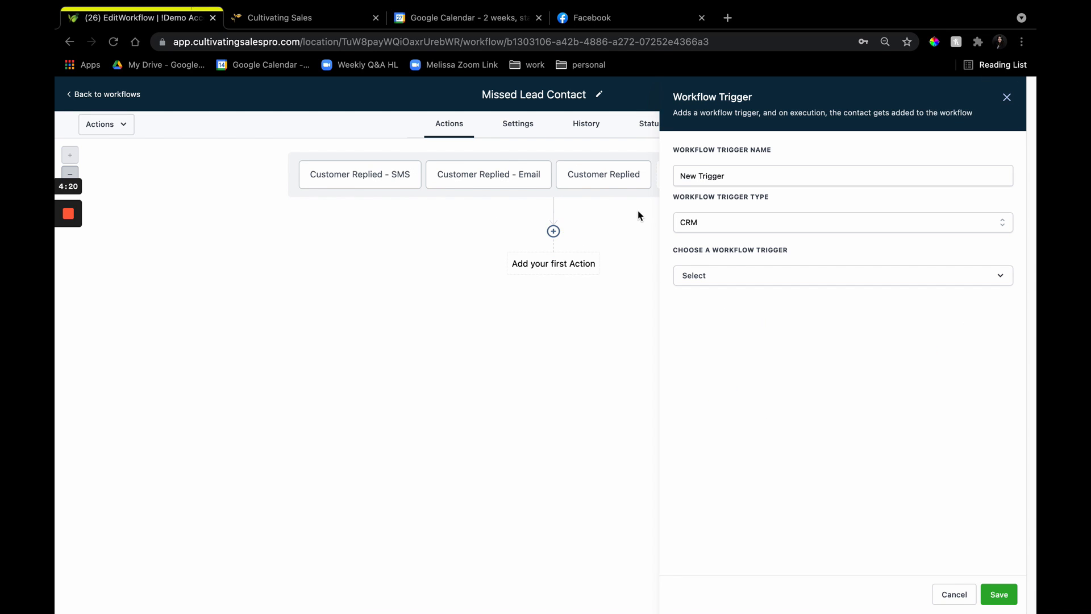
left_click(619, 177)
left_click(820, 176)
type("- FB")
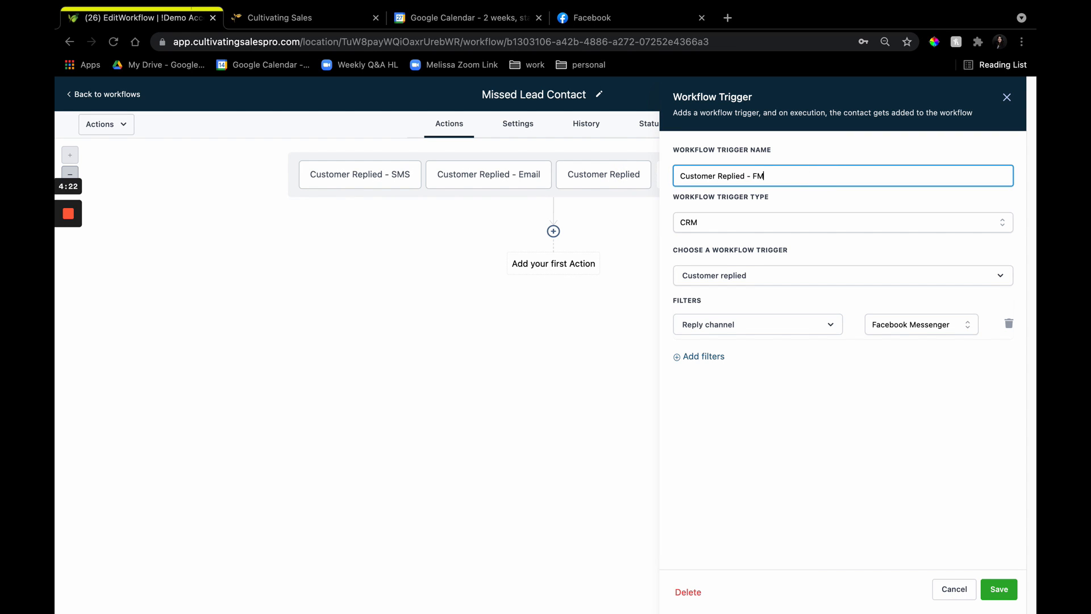
left_click(999, 588)
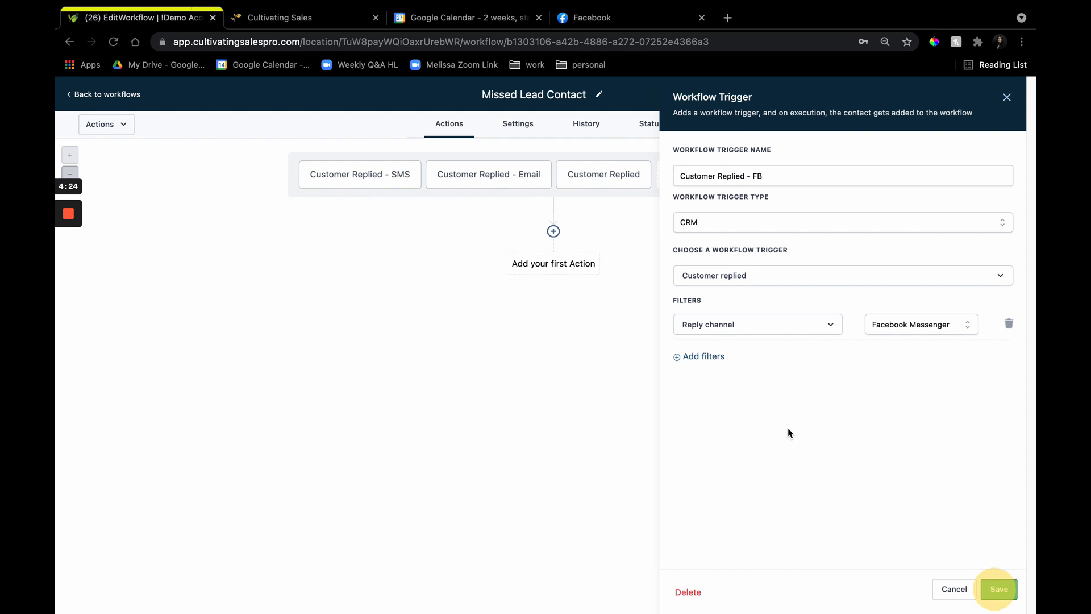
Start a fourth workflow trigger with Customer replied as its event and add an empty filter.
left_click(574, 201)
left_click(779, 275)
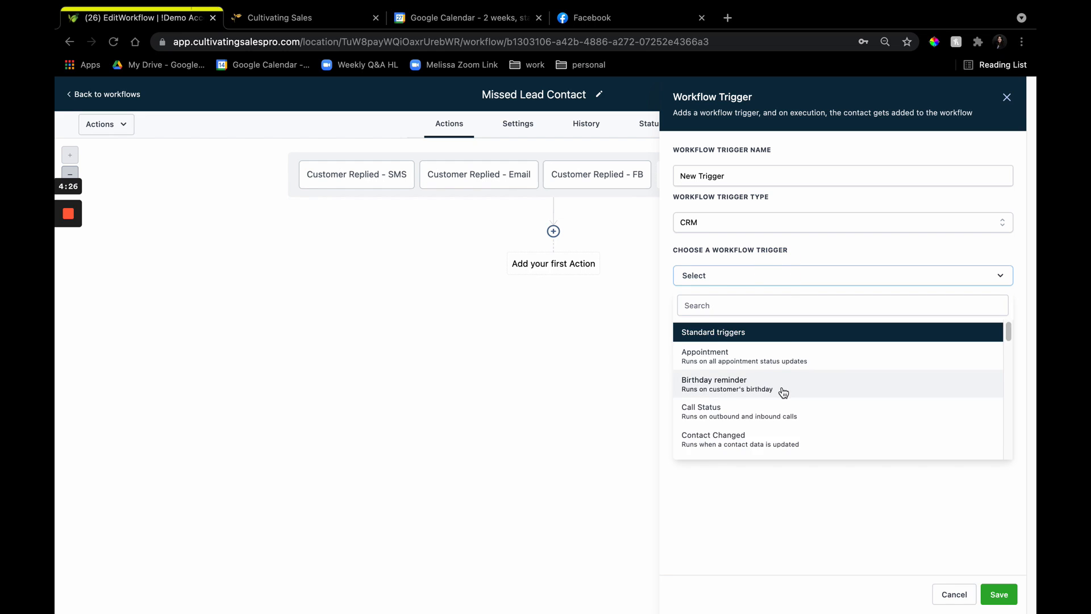
scroll(782, 390, "down", 5)
left_click(762, 415)
left_click(712, 312)
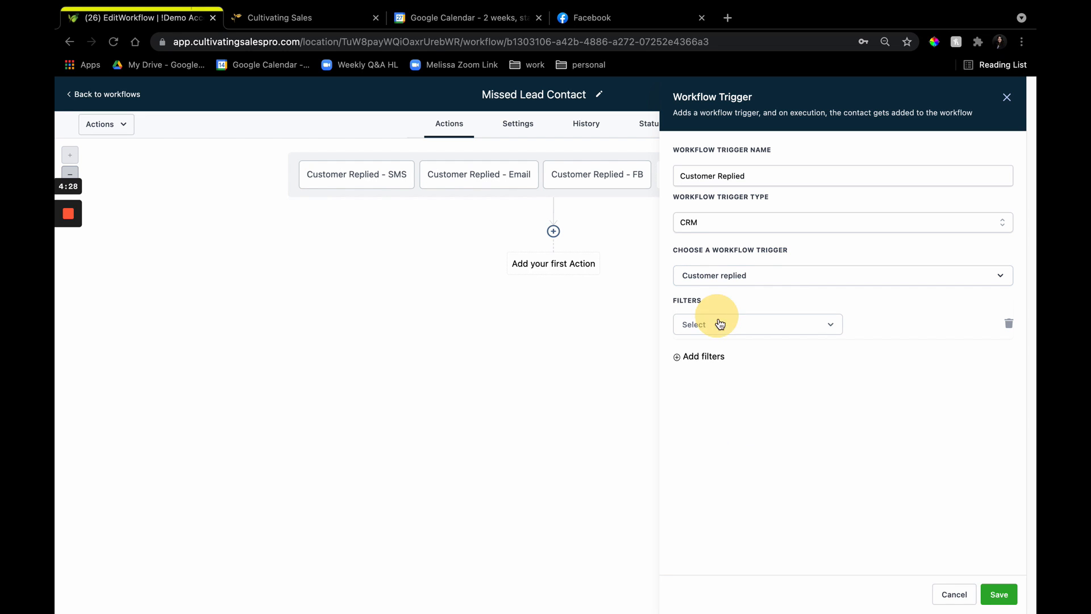
Filter the fourth trigger by Reply channel set to GMB Messaging, name it Customer Replied - GMB and save it.
left_click(718, 321)
scroll(755, 462, "down", 3)
left_click(748, 475)
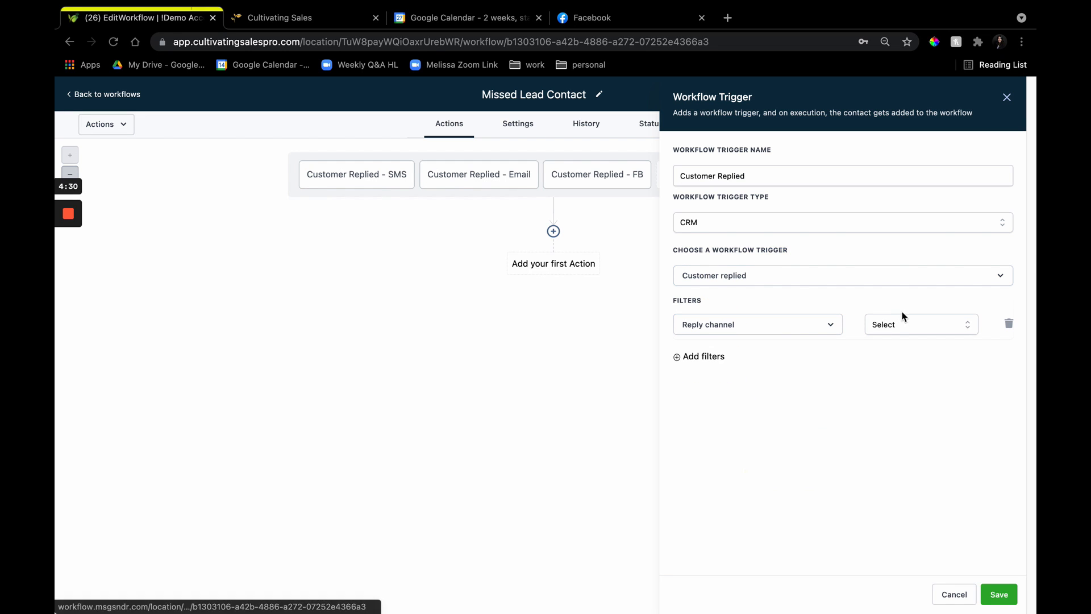
left_click(904, 324)
left_click(930, 452)
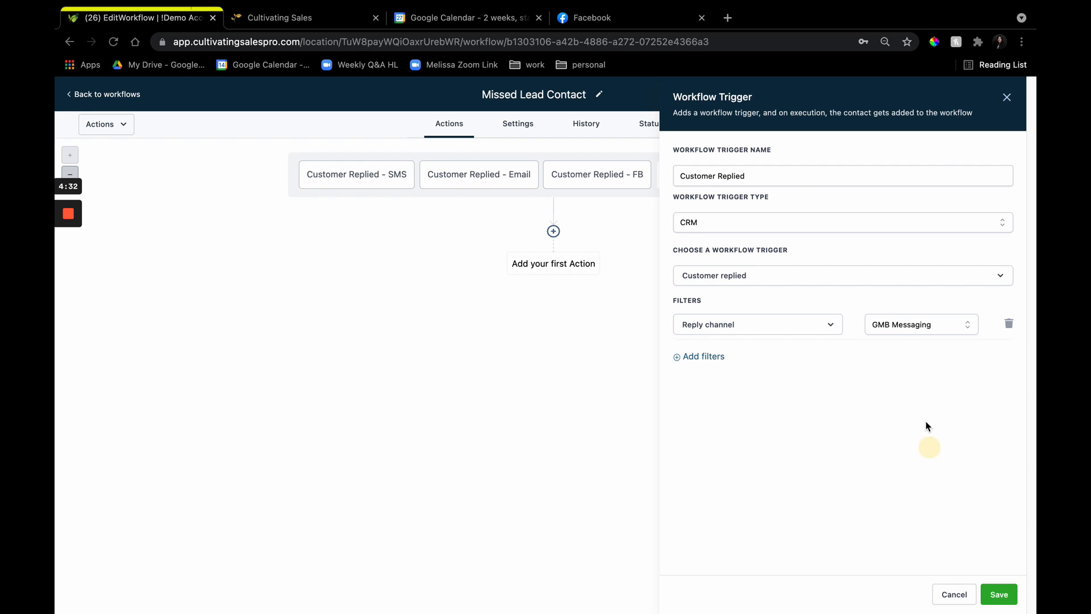
left_click(807, 180)
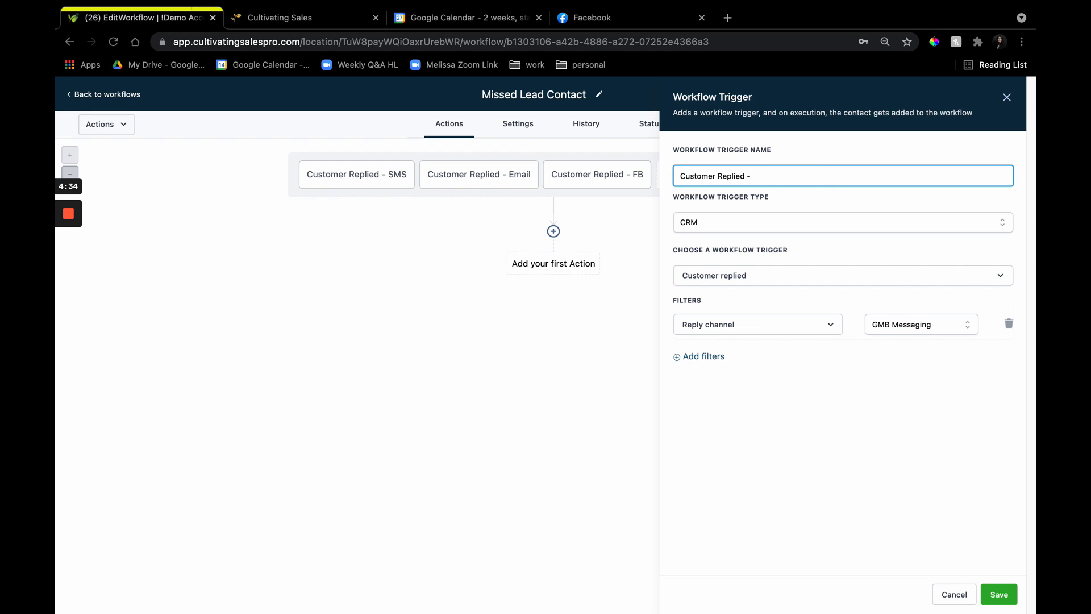
left_click(999, 594)
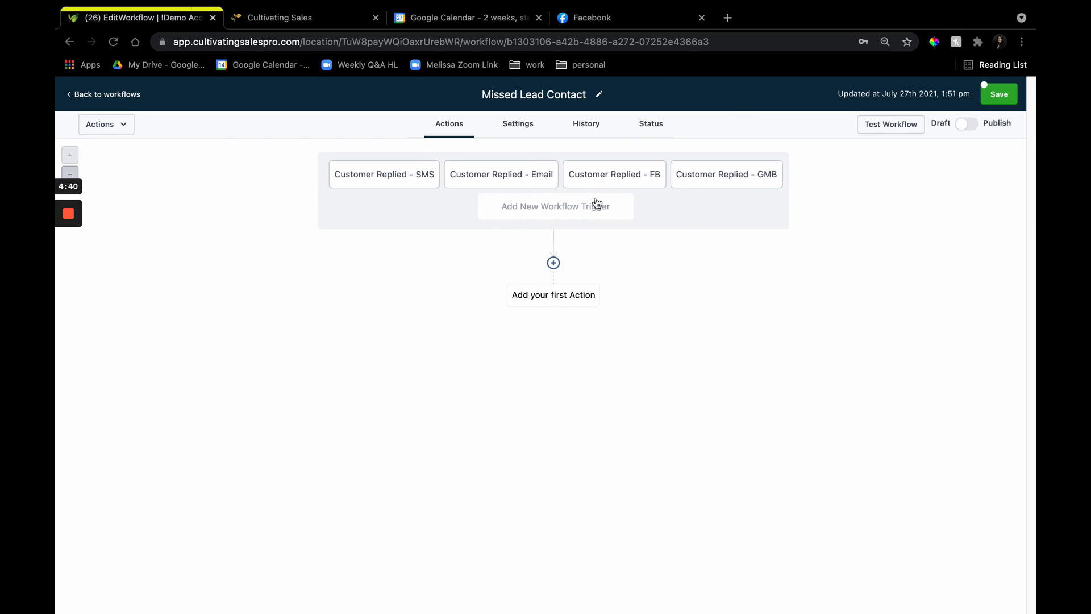
Start a fifth workflow trigger with Customer replied as its event and add an empty filter.
left_click(595, 205)
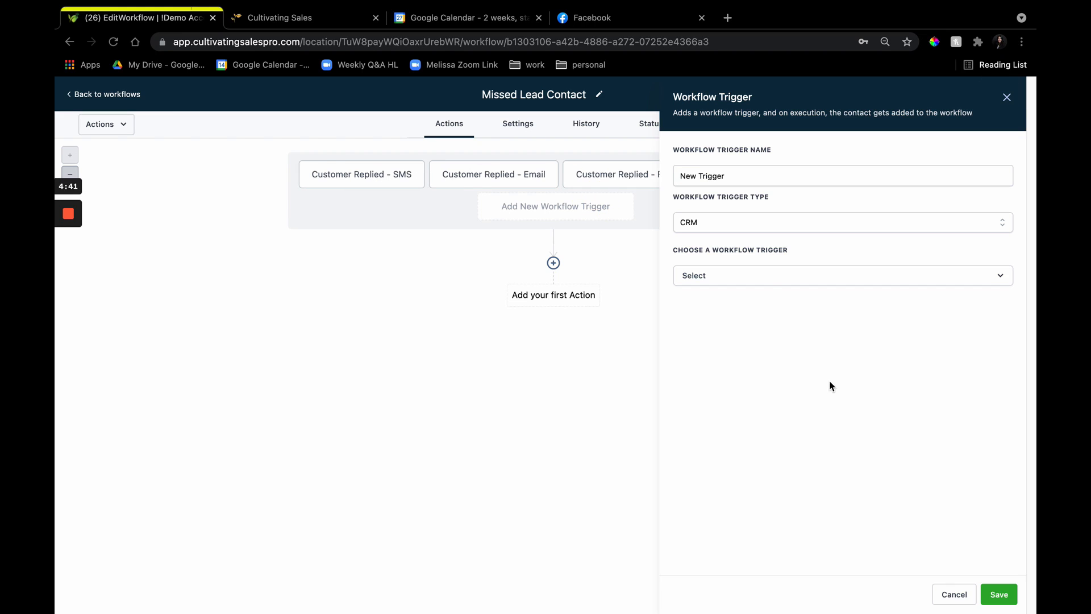
left_click(765, 284)
scroll(781, 420, "down", 4)
left_click(769, 429)
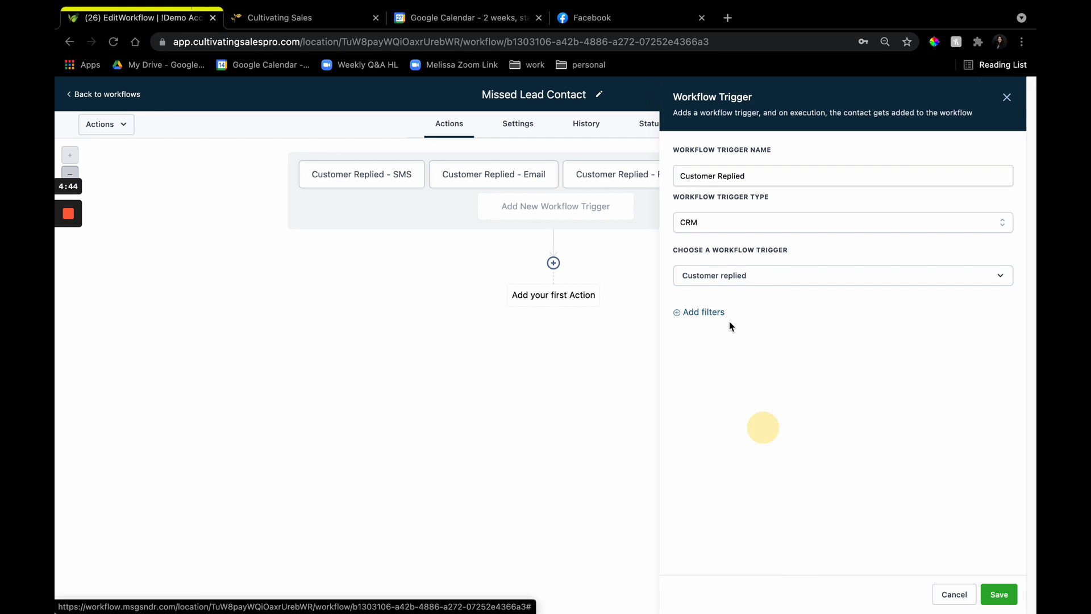
left_click(720, 311)
Filter the fifth trigger by Reply channel set to Call, name it Customer Replied - Call and save it.
left_click(731, 323)
scroll(764, 427, "down", 3)
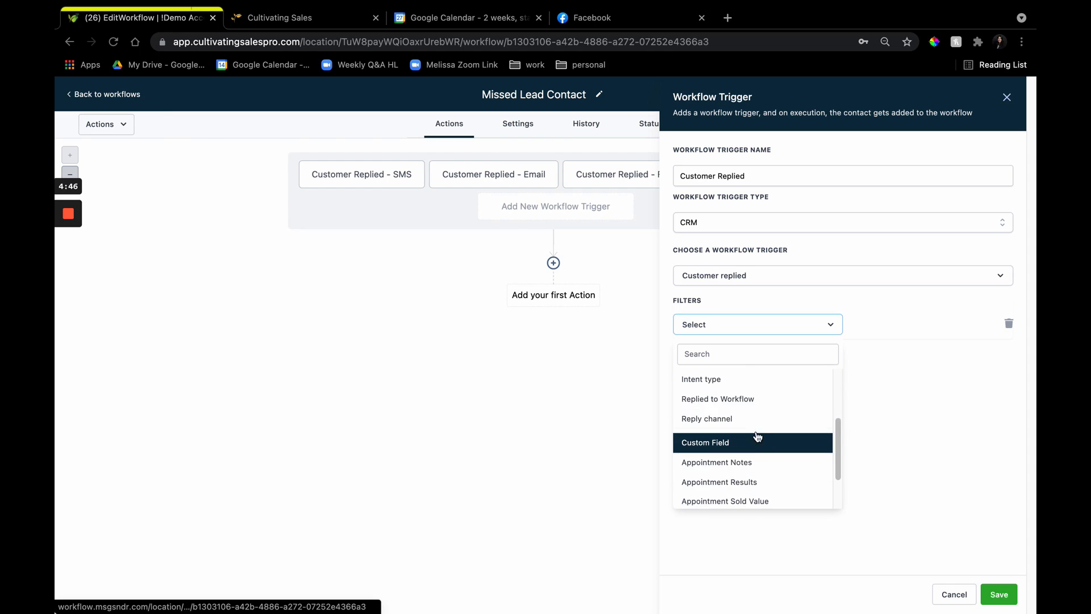
left_click(750, 418)
left_click(881, 323)
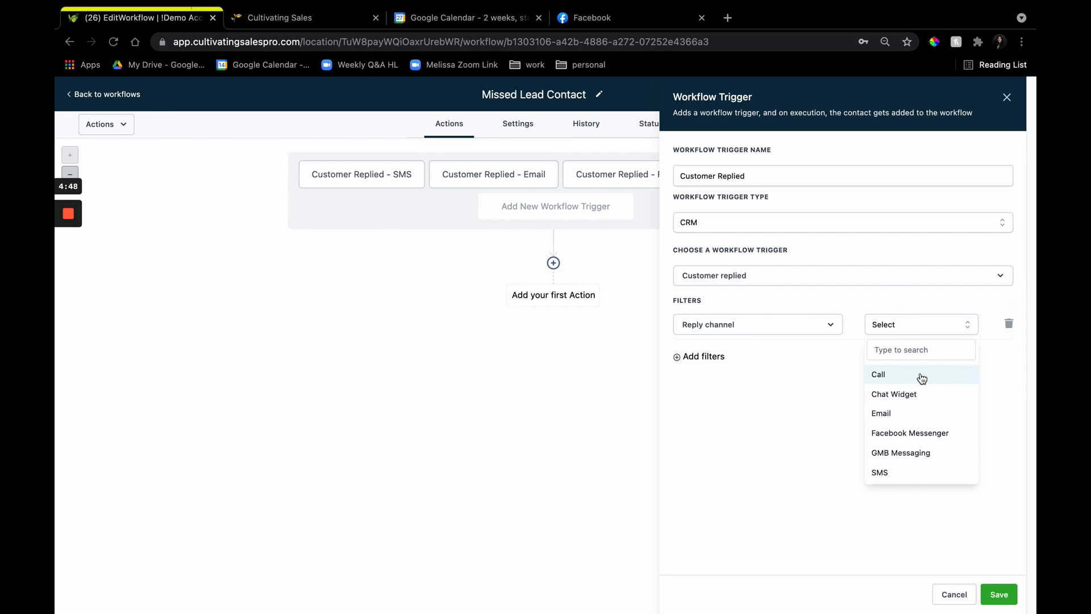
left_click(922, 377)
left_click(816, 178)
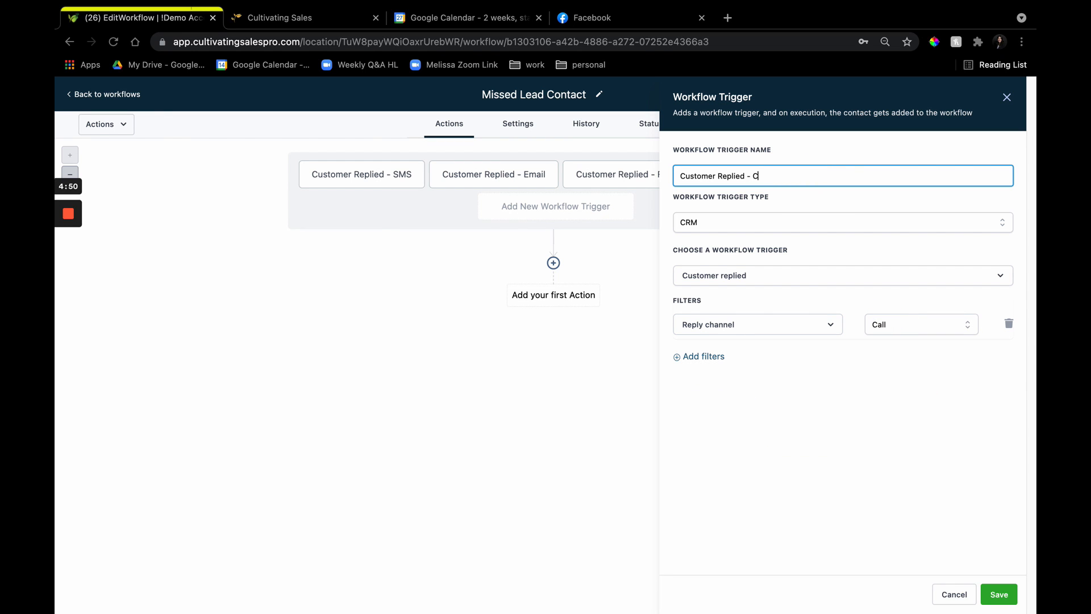
left_click(999, 594)
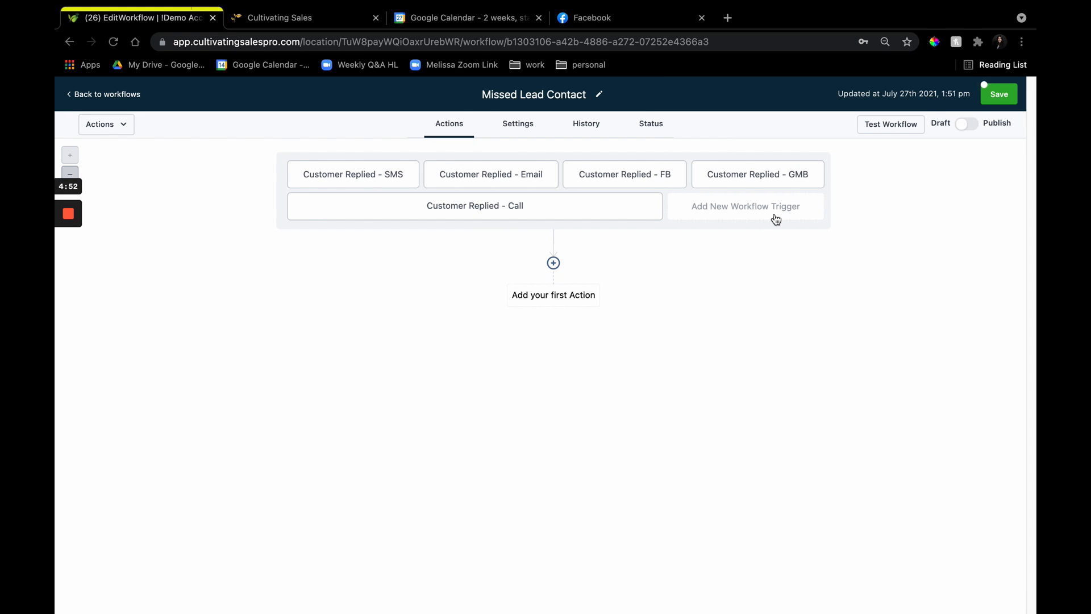
Start a sixth workflow trigger with Customer replied as its event and add an empty filter.
left_click(773, 216)
left_click(796, 274)
scroll(792, 362, "down", 5)
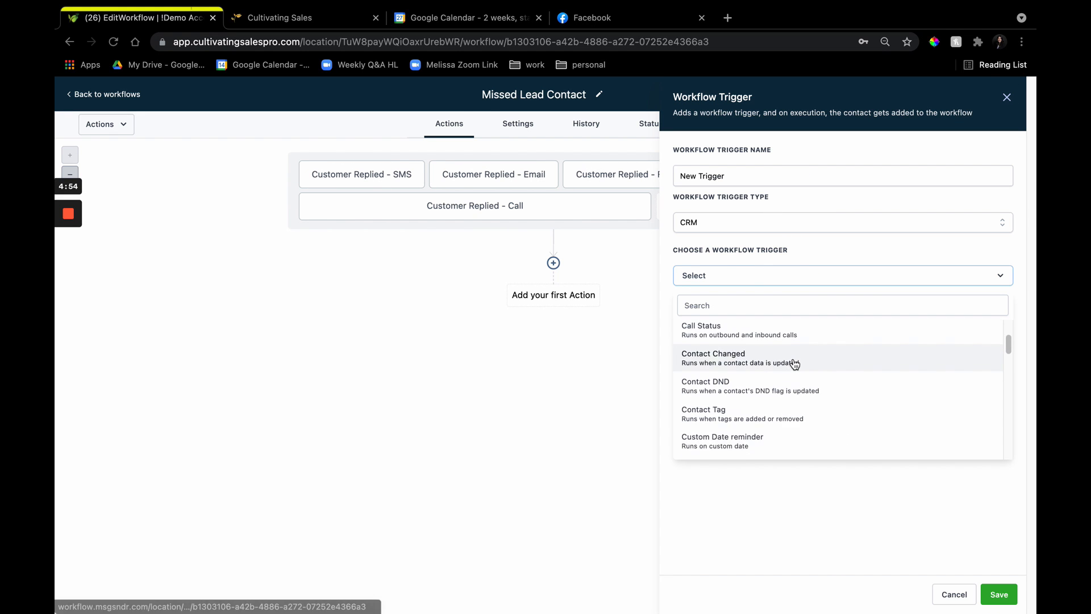
left_click(770, 419)
left_click(704, 312)
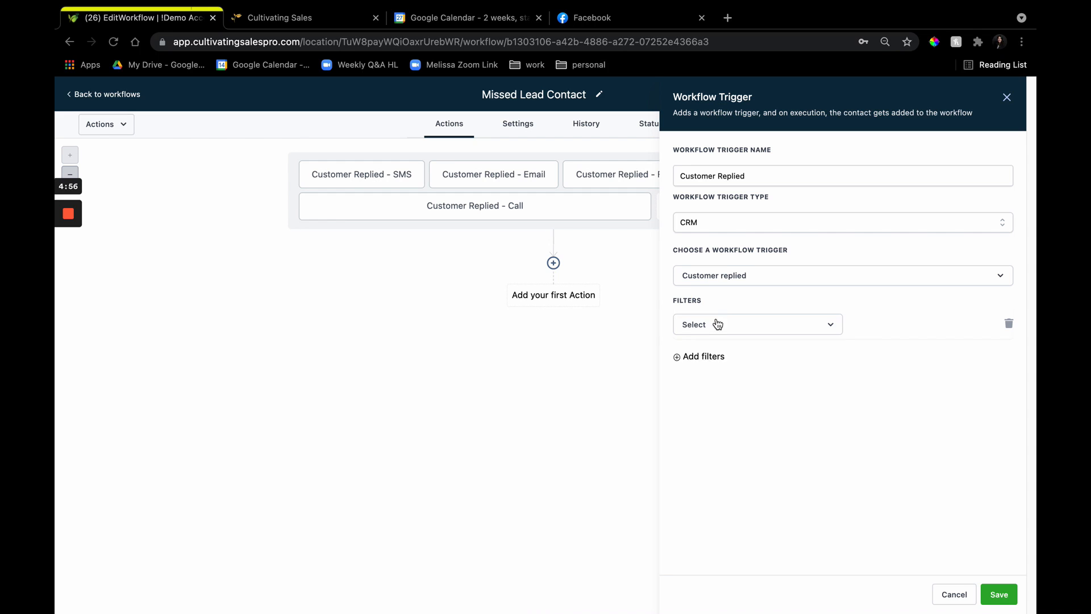
Filter the sixth trigger by Reply channel set to Chat Widget, name it Customer Replied - Chat and save it.
left_click(722, 323)
scroll(759, 423, "down", 1)
scroll(755, 420, "down", 3)
scroll(759, 392, "up", 1)
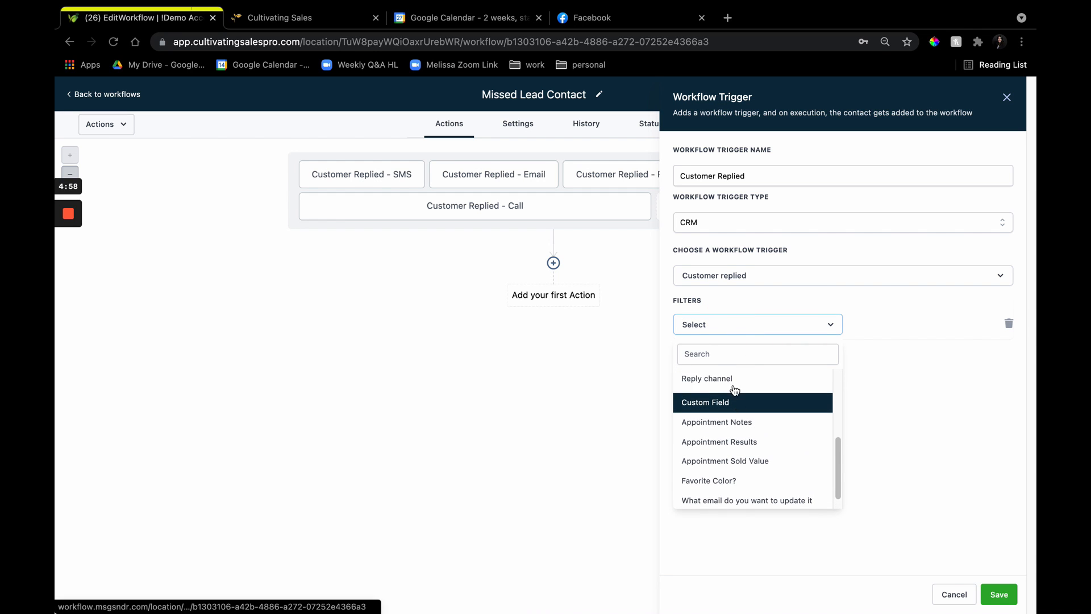
left_click(732, 379)
left_click(889, 325)
left_click(905, 394)
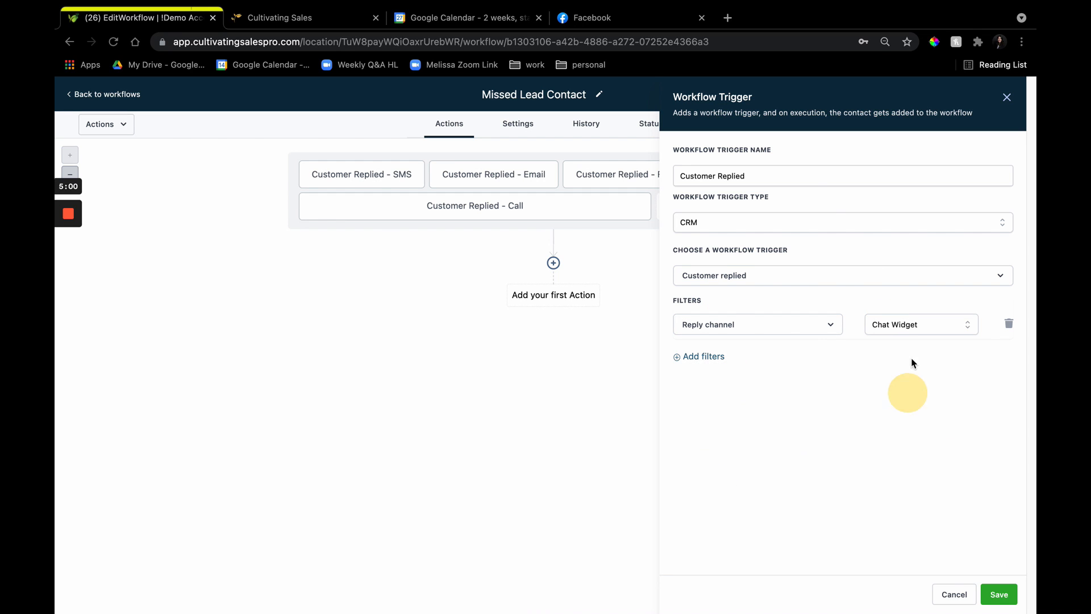
left_click(811, 176)
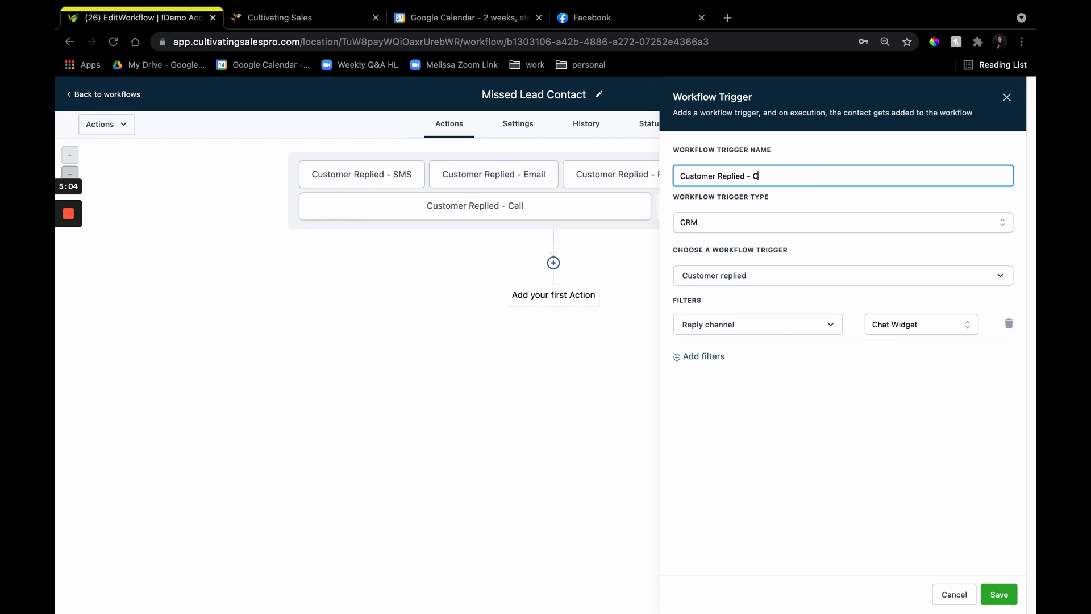
left_click(999, 594)
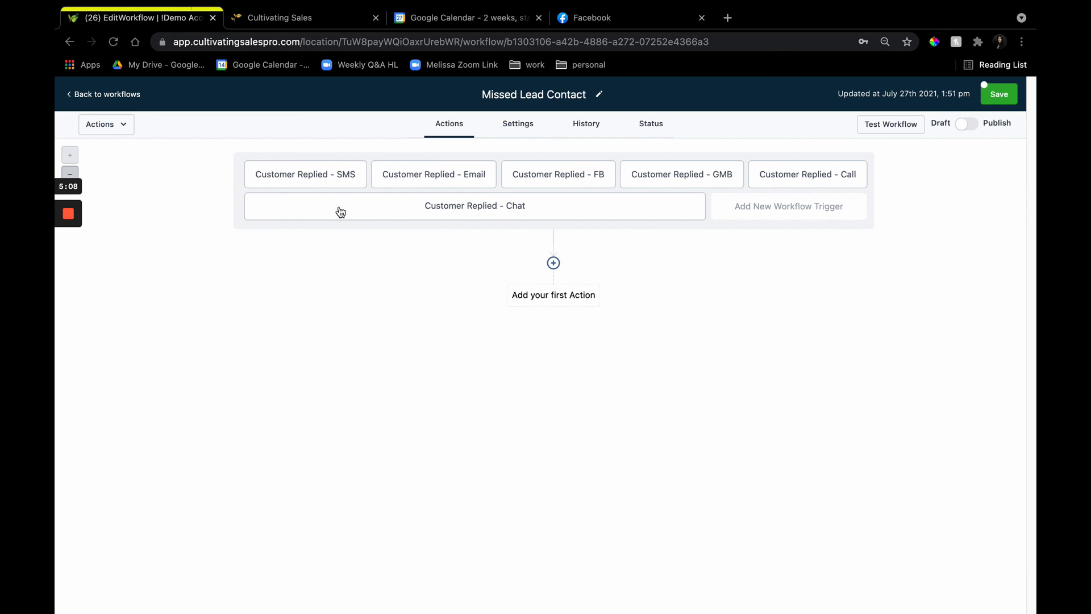
left_click(554, 262)
scroll(849, 348, "down", 10)
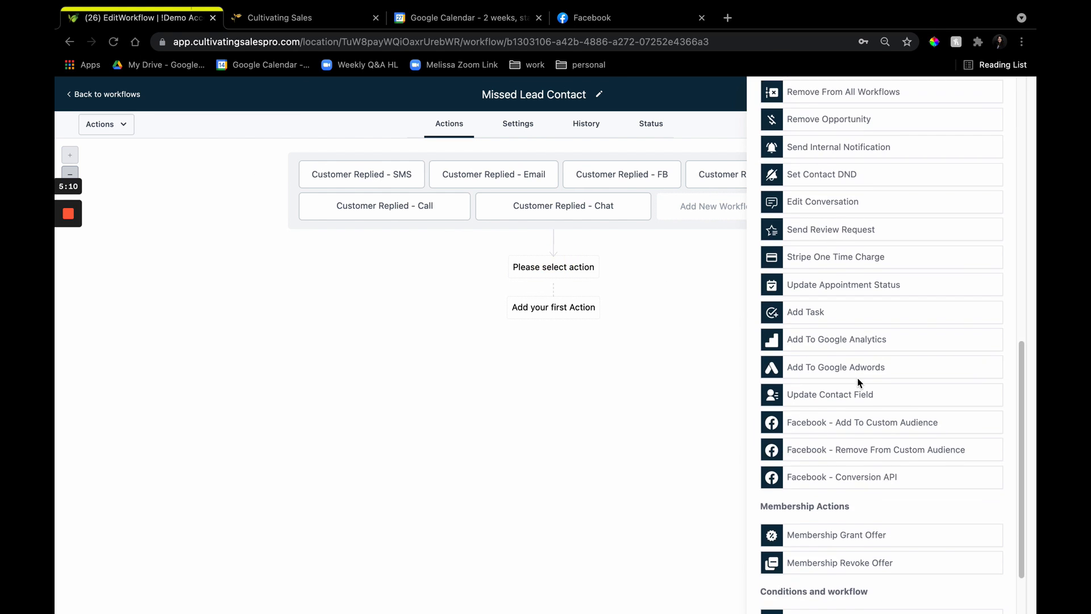
scroll(849, 512, "up", 5)
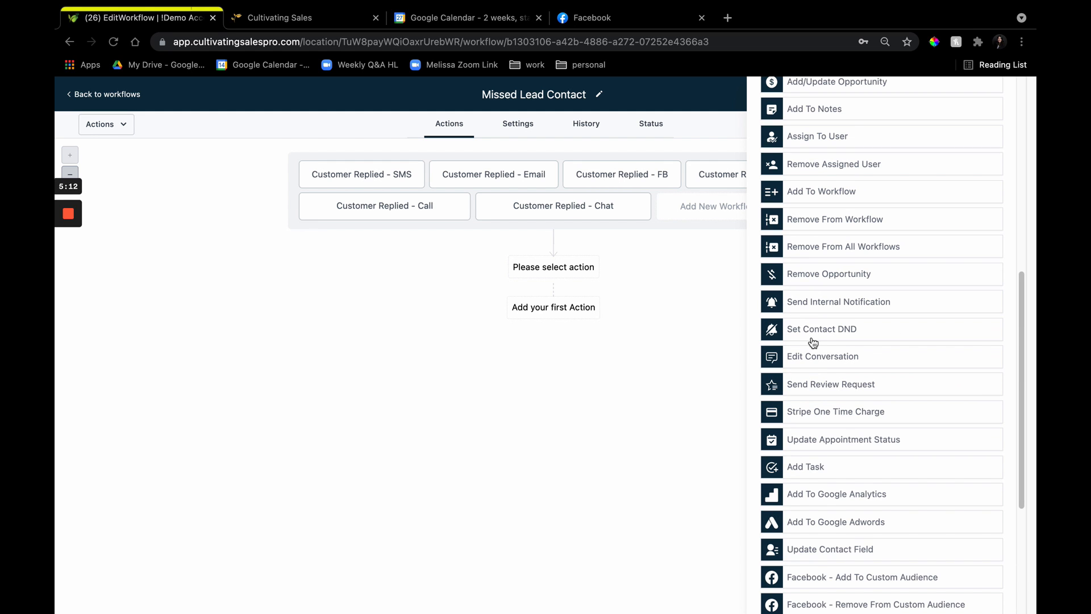
scroll(884, 441, "down", 5)
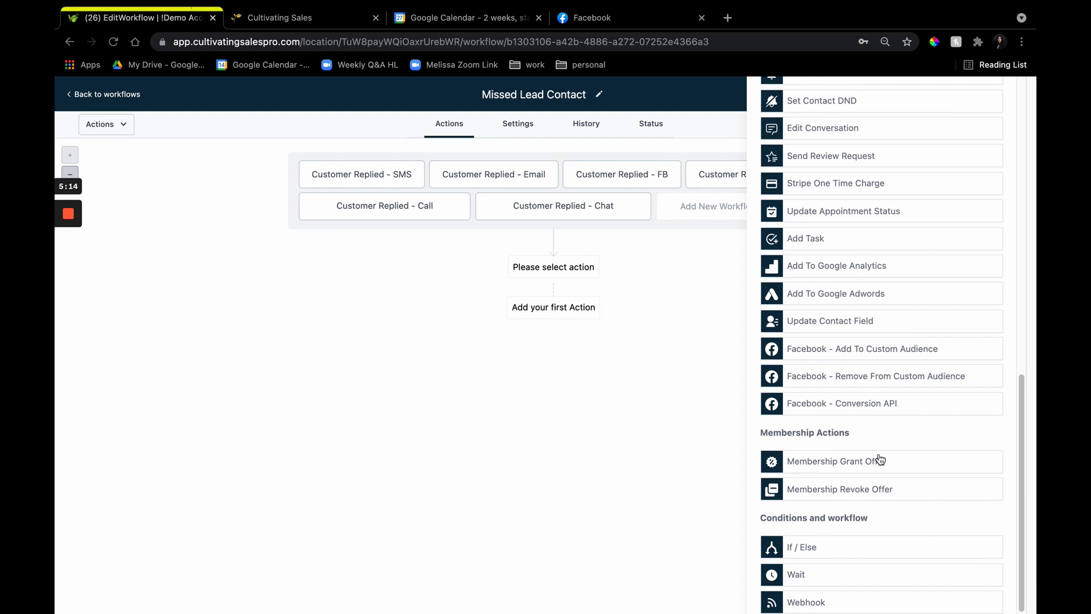
left_click(851, 551)
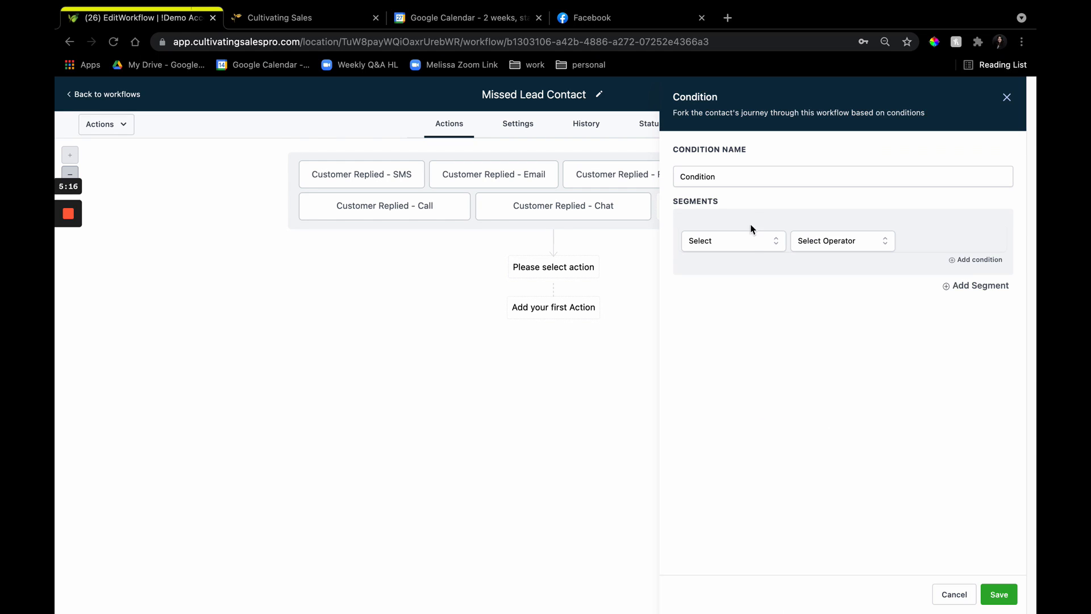
left_click(750, 247)
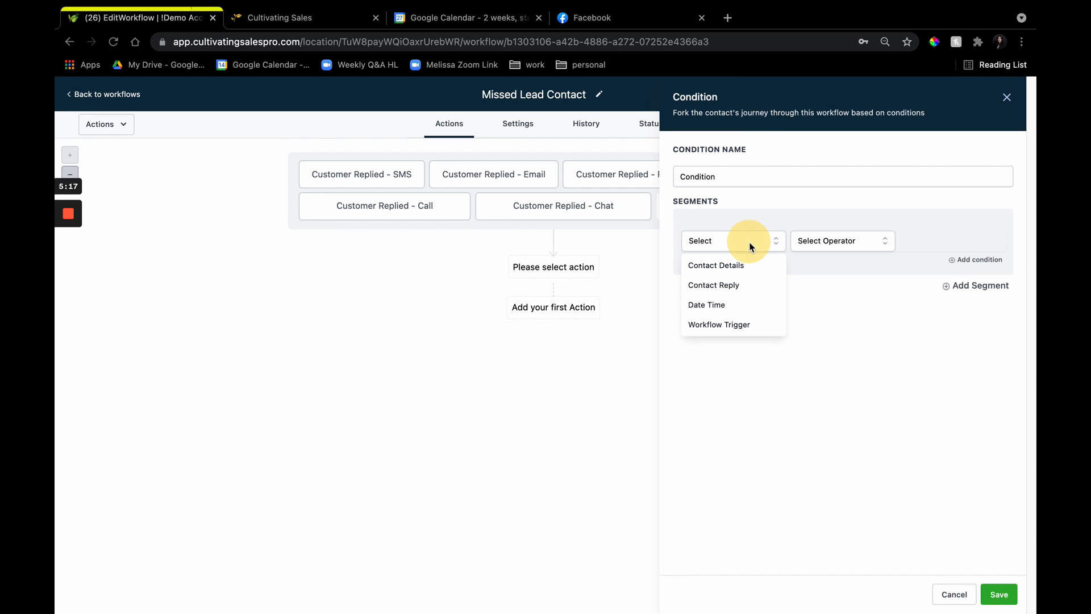
left_click(747, 327)
left_click(1007, 97)
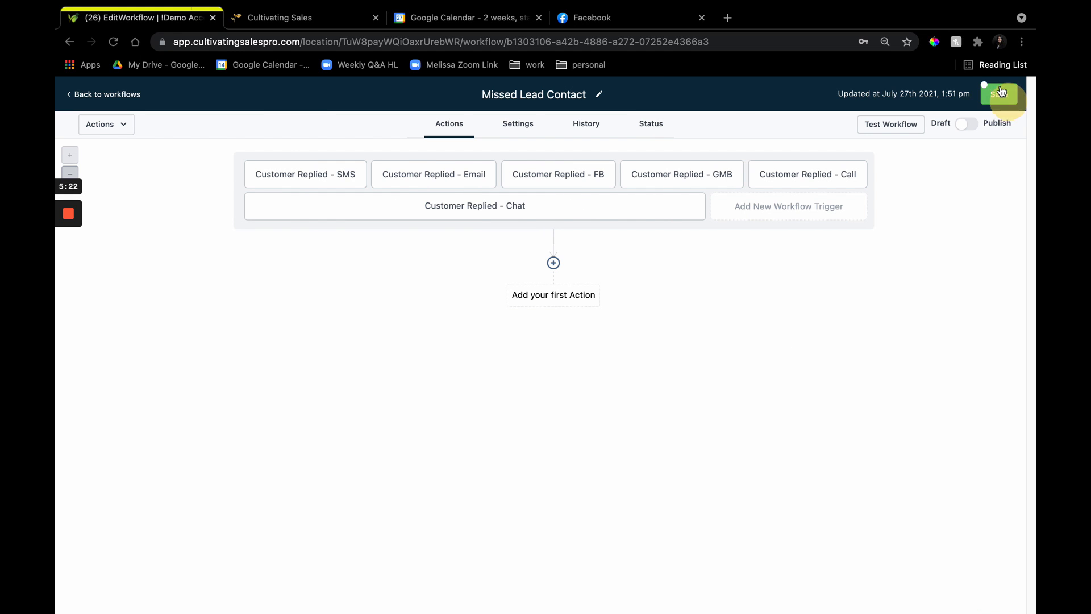
Save the workflow and add an If / Else condition as its first action.
left_click(995, 91)
left_click(554, 263)
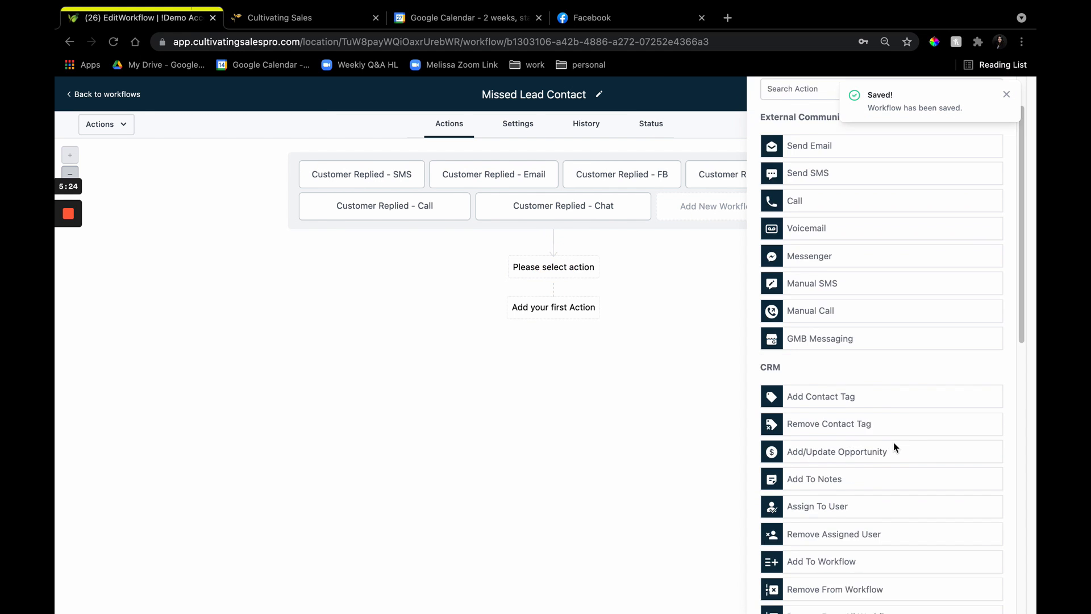
scroll(887, 464, "down", 10)
left_click(831, 547)
Set the condition's segment to Workflow Trigger Is Customer Replied - FB and save the condition.
left_click(742, 240)
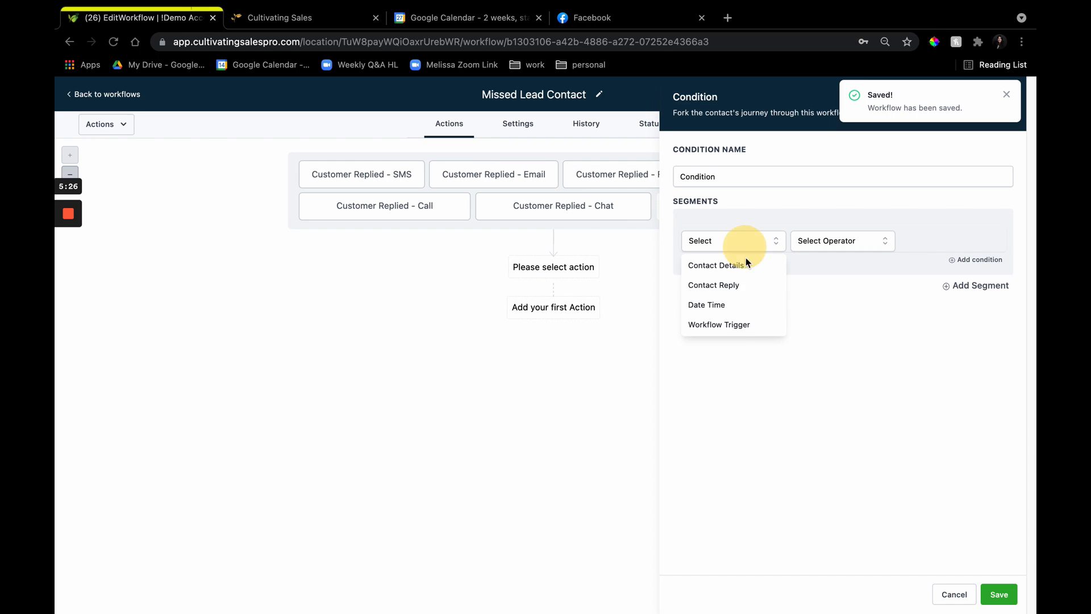
left_click(709, 322)
left_click(826, 244)
left_click(842, 263)
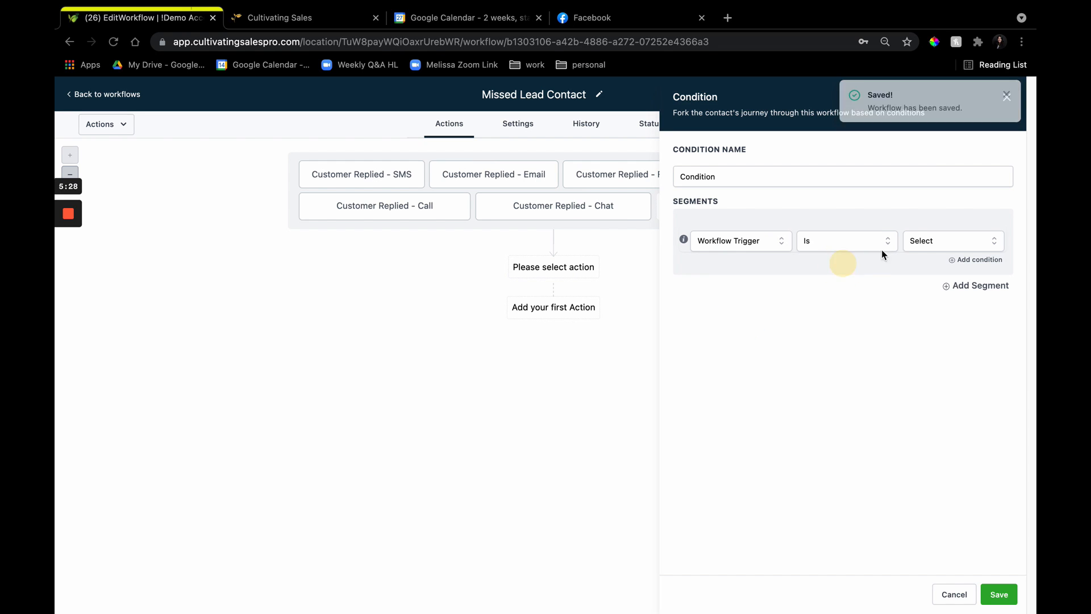
left_click(915, 240)
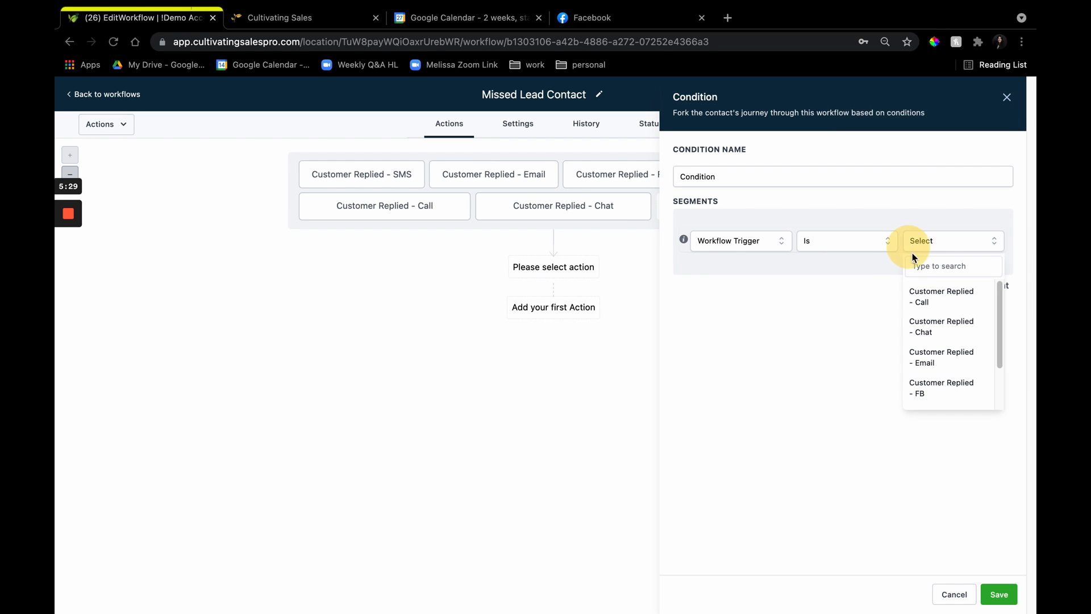
left_click(949, 392)
left_click(999, 594)
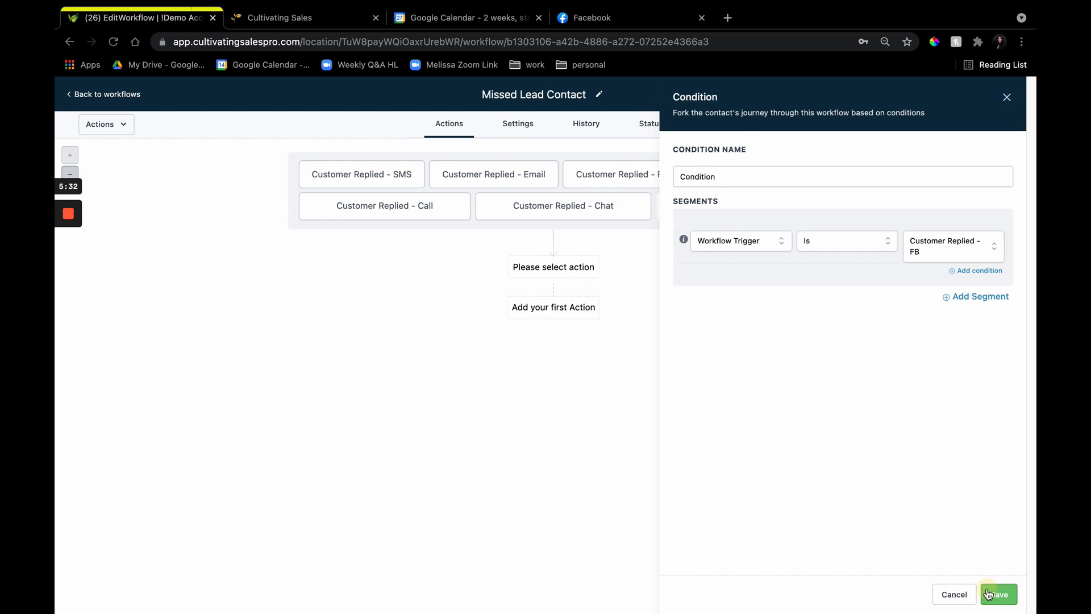
Reopen the condition, rename it Condition -FB? and save it.
left_click(575, 300)
left_click(828, 172)
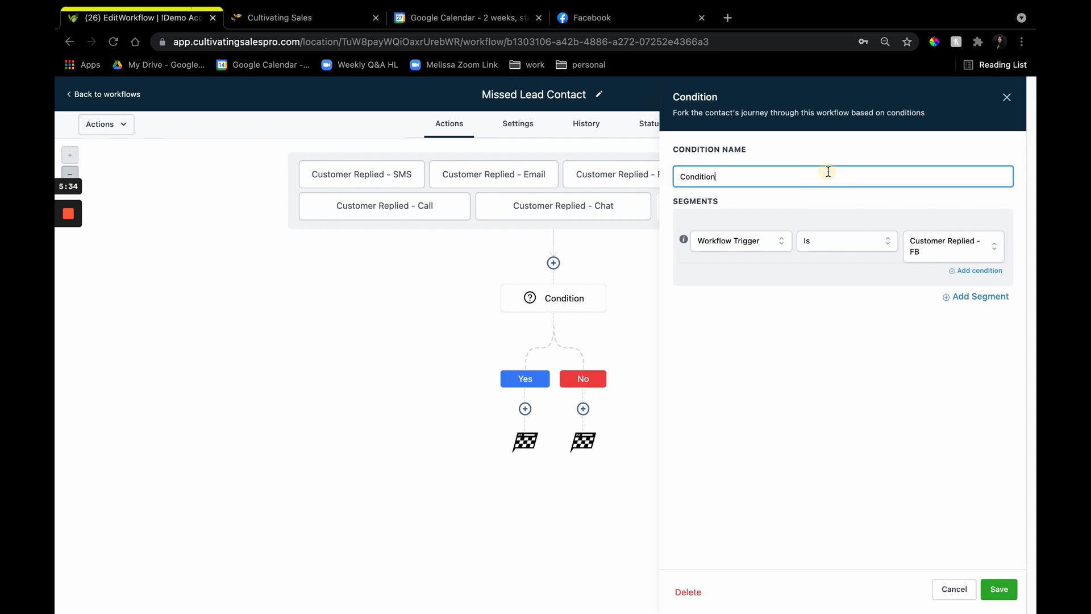
type("-FB?")
left_click(999, 589)
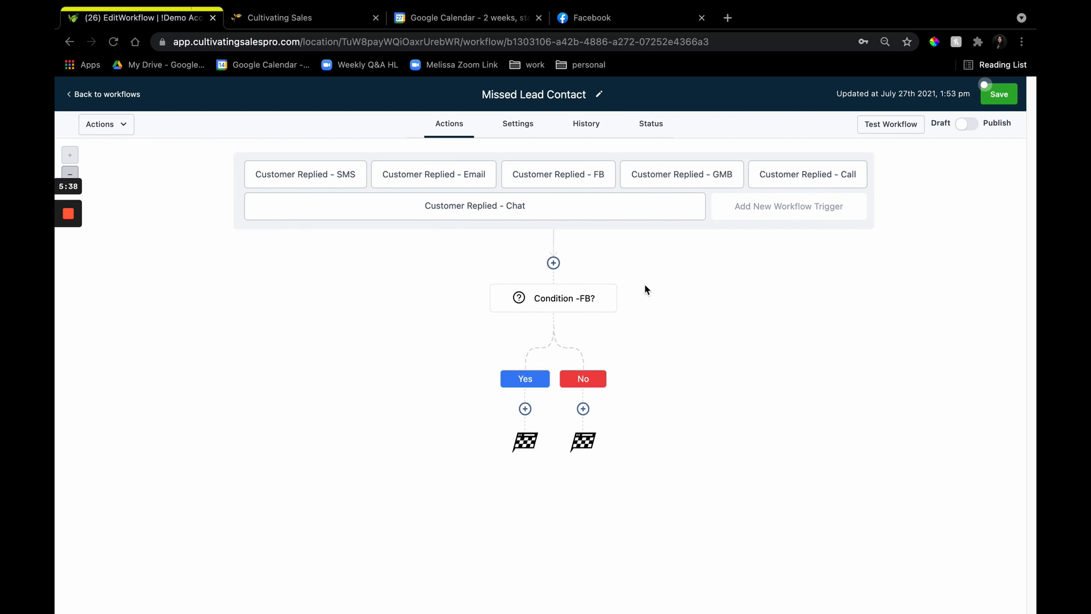
Add a Messenger action to the Yes branch of Condition -FB? with the message "Hi! How can we help?" and save it.
left_click(525, 408)
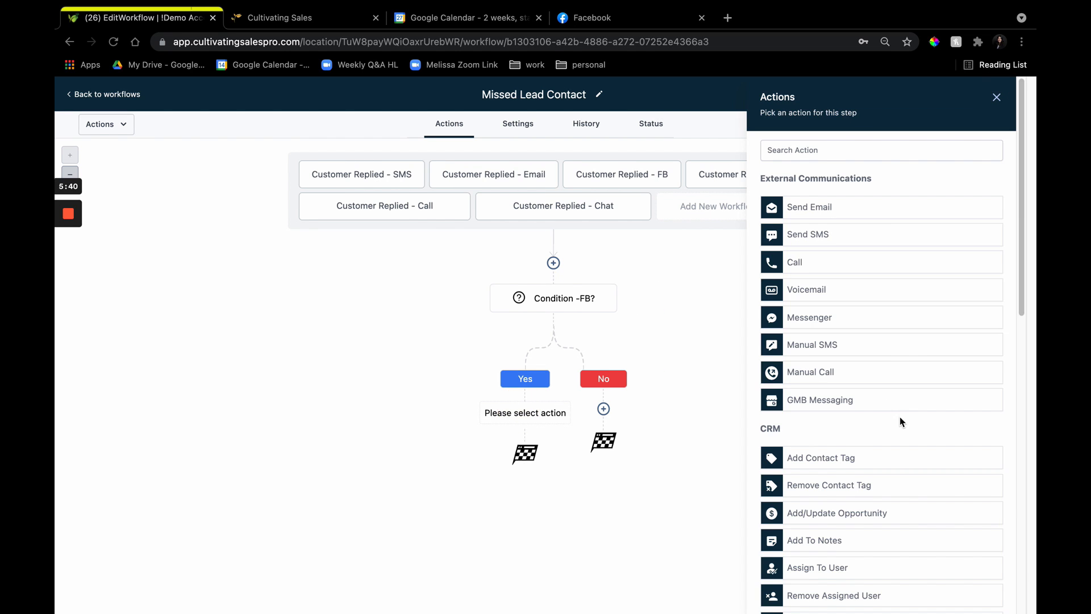
scroll(899, 419, "down", 3)
scroll(901, 423, "down", 5)
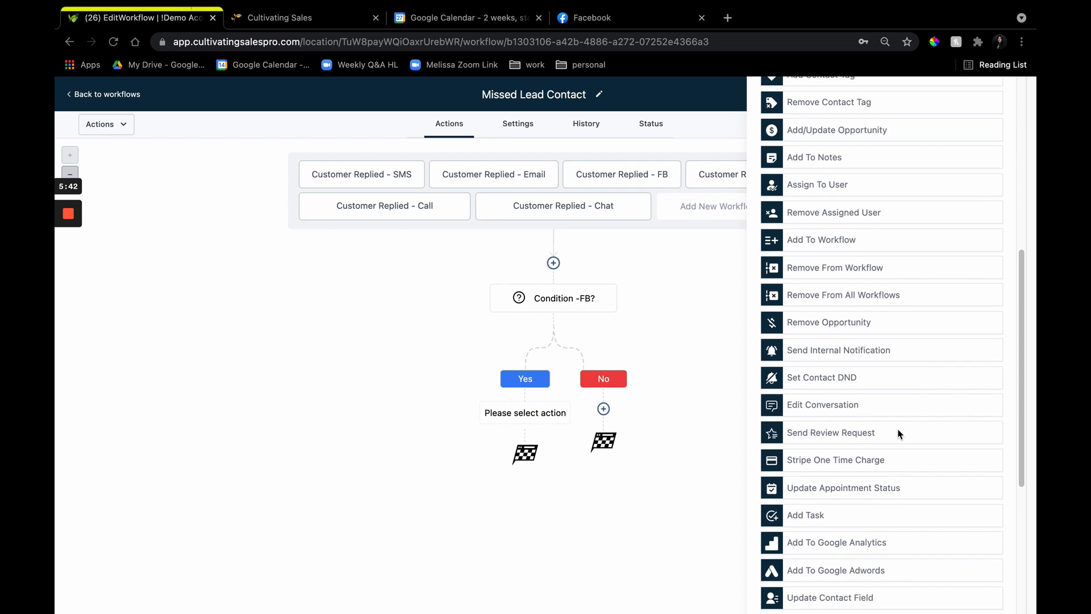
scroll(899, 434, "down", 2)
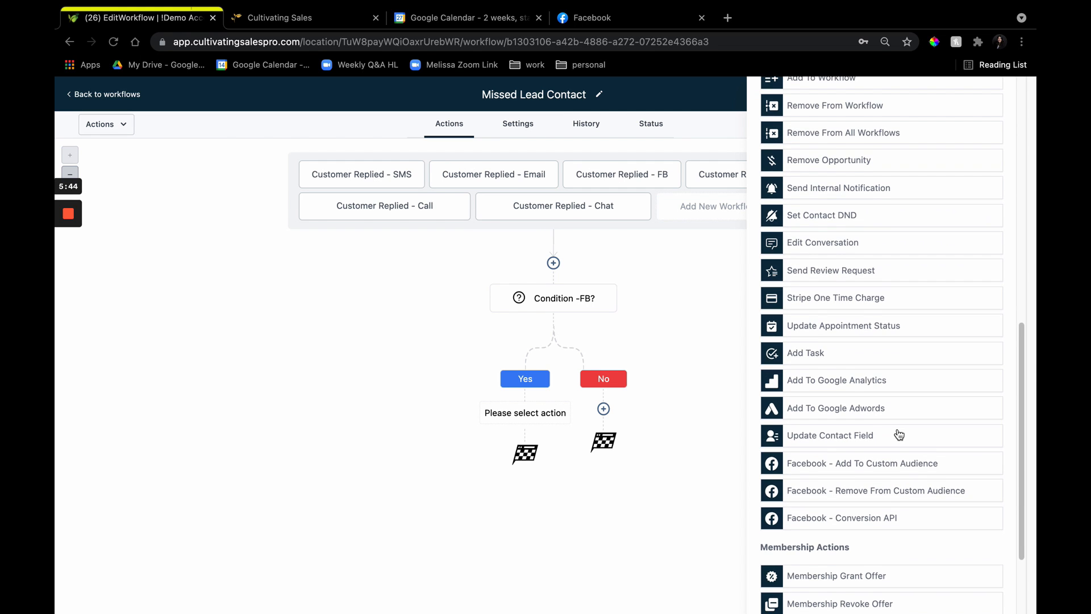
scroll(898, 434, "up", 10)
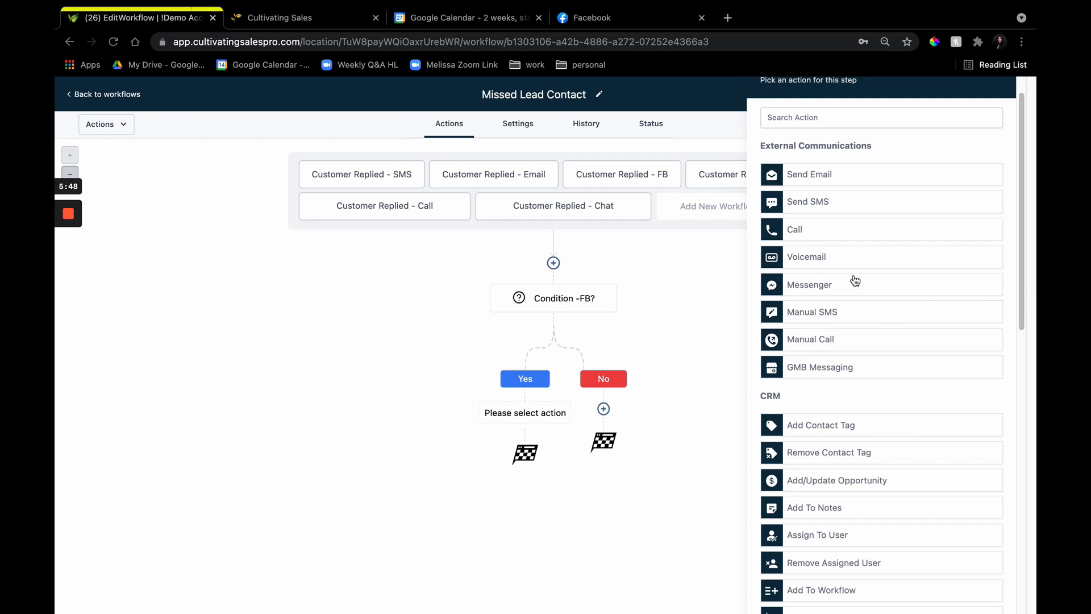
left_click(812, 284)
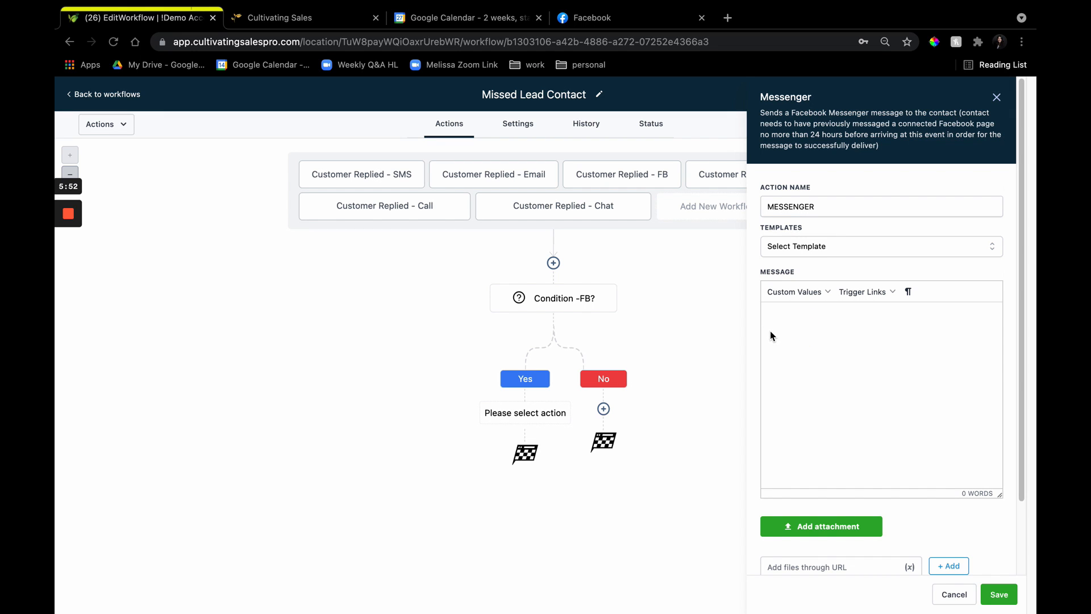
type("Hi! How can we help?")
left_click(999, 594)
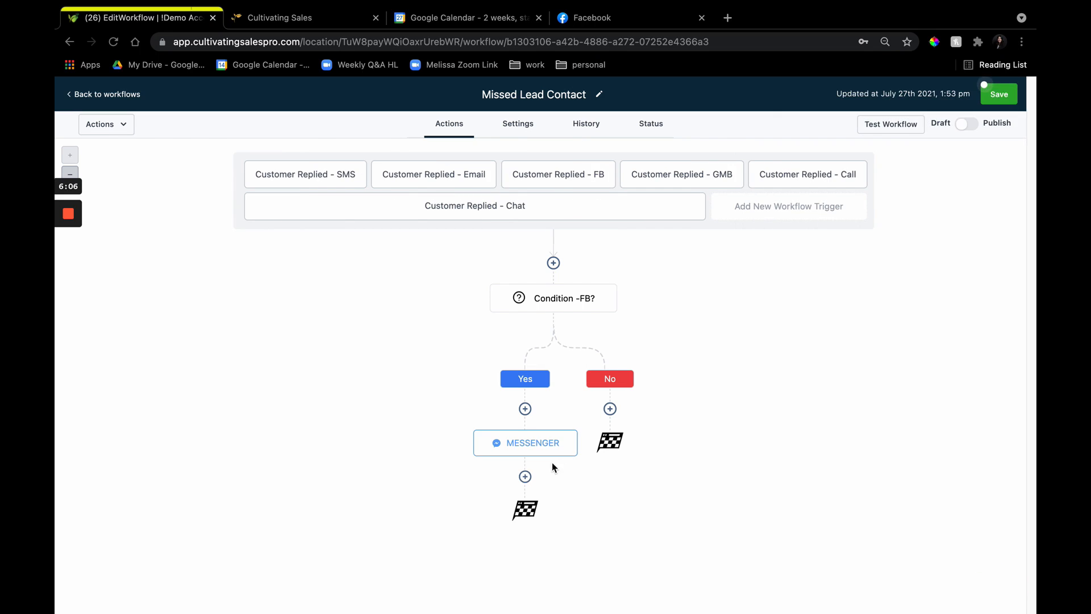
Add an Add Contact Tag action below the Messenger action with the new tag "contact - FB messenger" and save it.
left_click(528, 473)
left_click(841, 458)
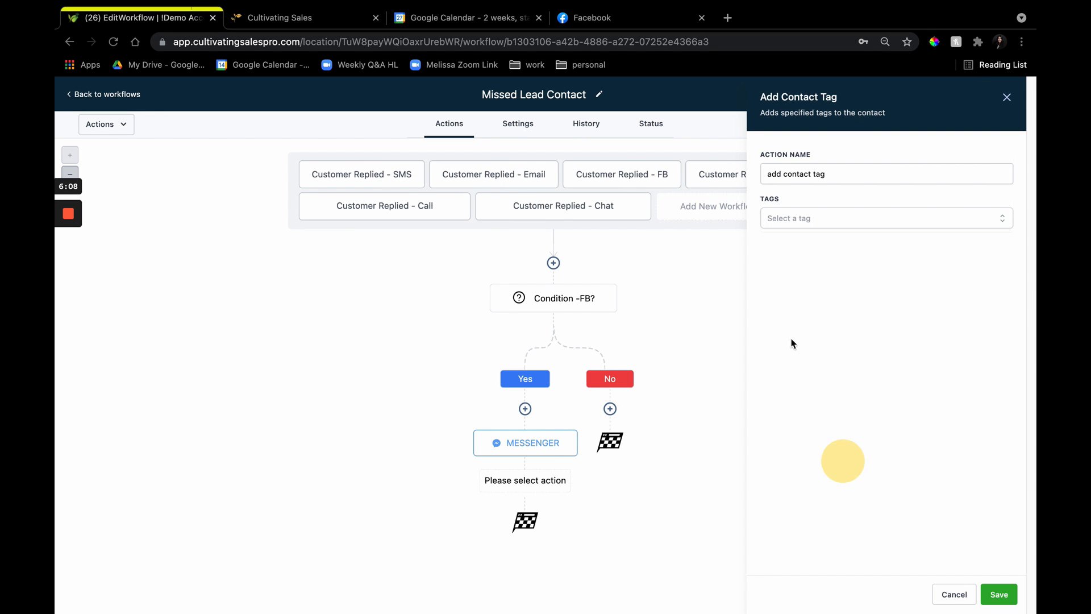
left_click(804, 218)
left_click(809, 259)
type("contact - FB messenger")
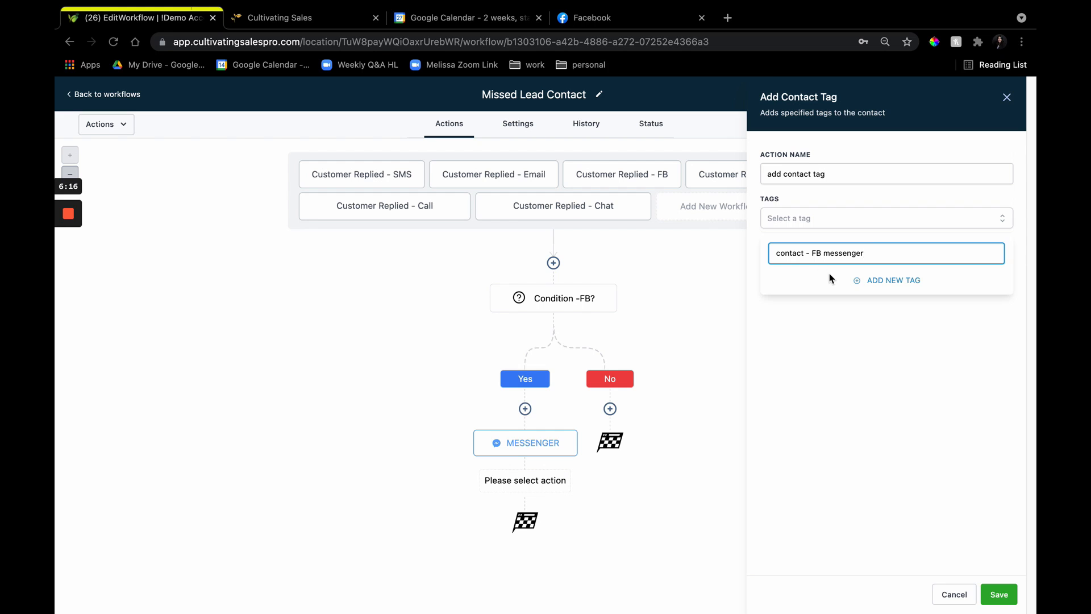
left_click(875, 280)
left_click(991, 596)
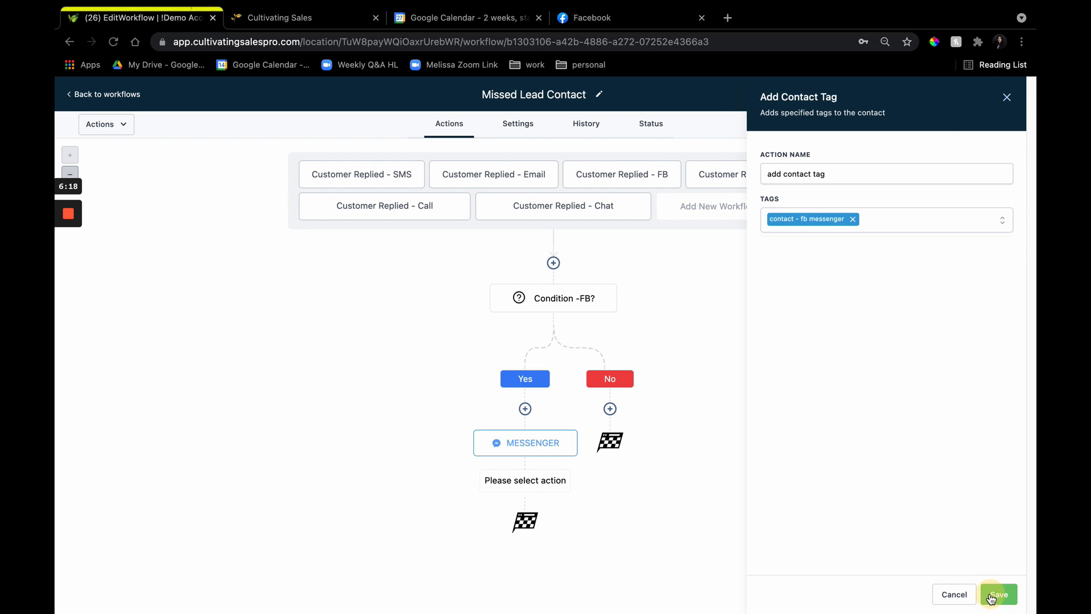
Add a Send Internal Notification action below the tag action, with type Notification and the contact's Full Name custom value as title.
left_click(525, 546)
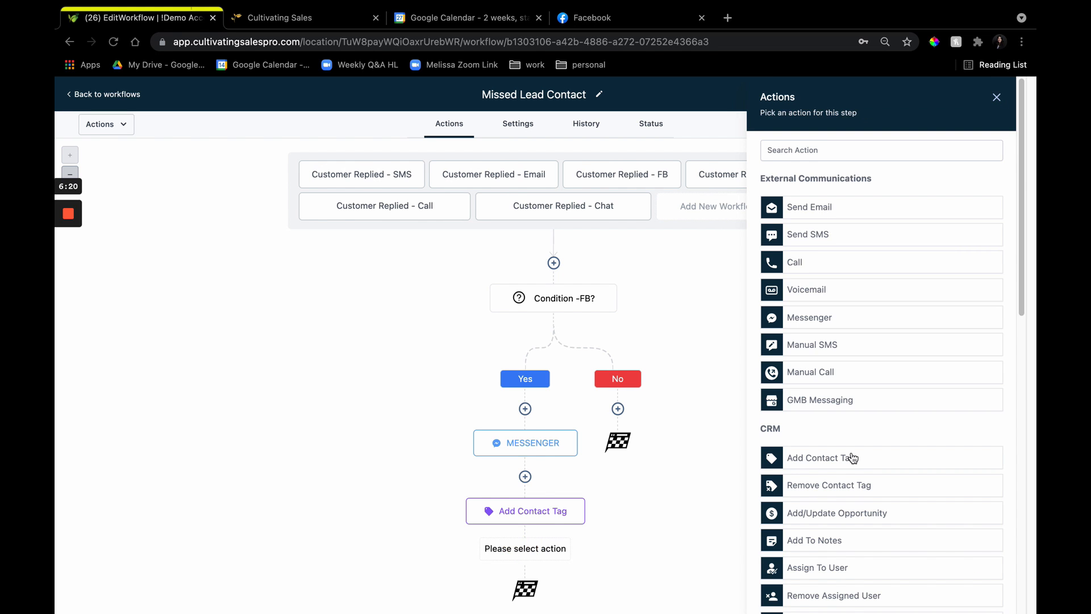
scroll(853, 457, "down", 6)
left_click(847, 414)
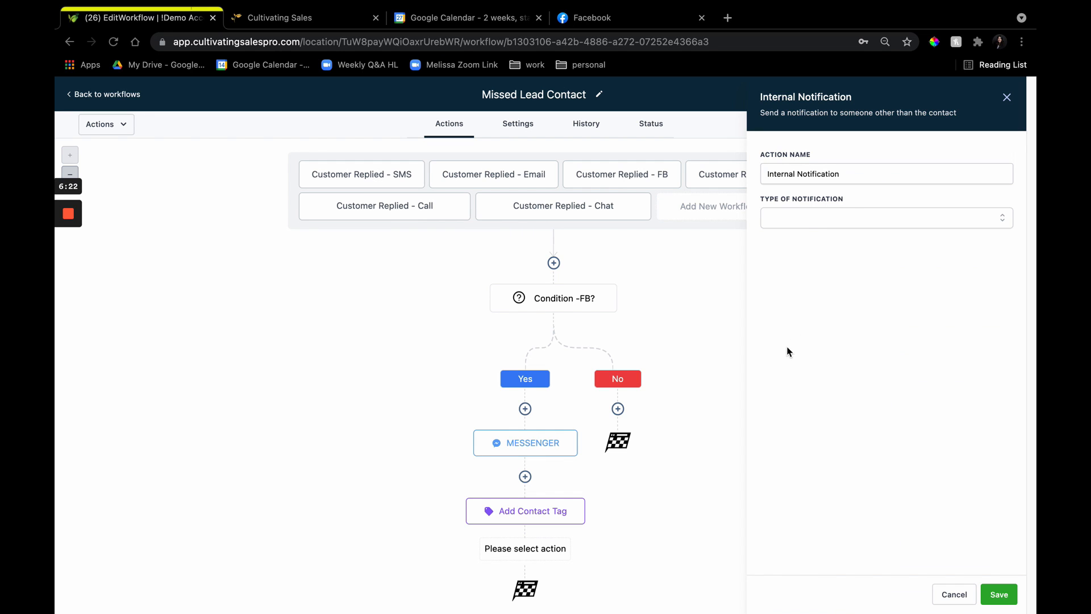
left_click(802, 222)
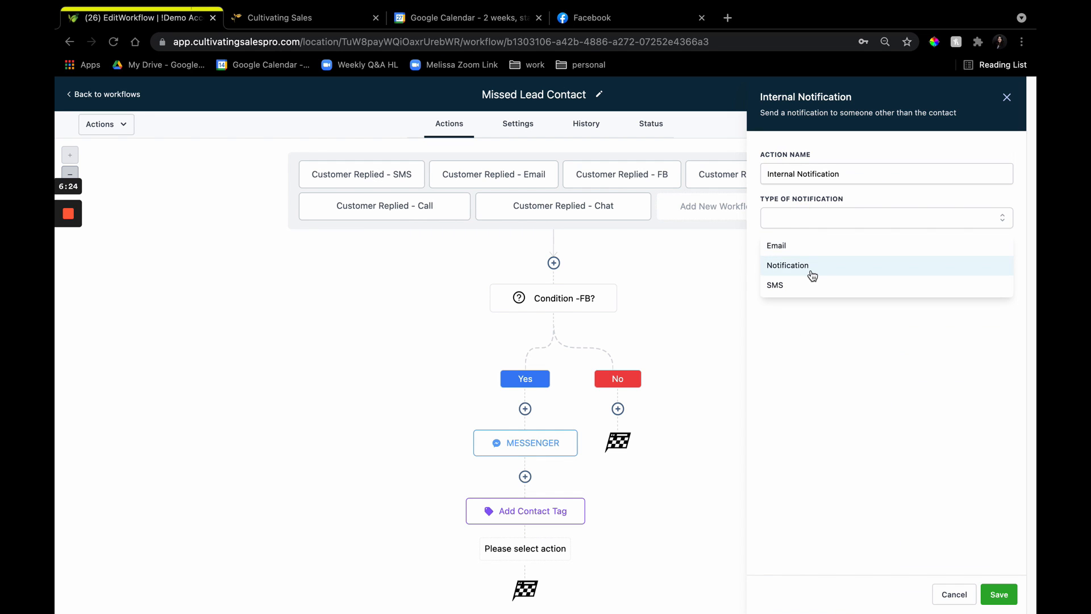
left_click(806, 265)
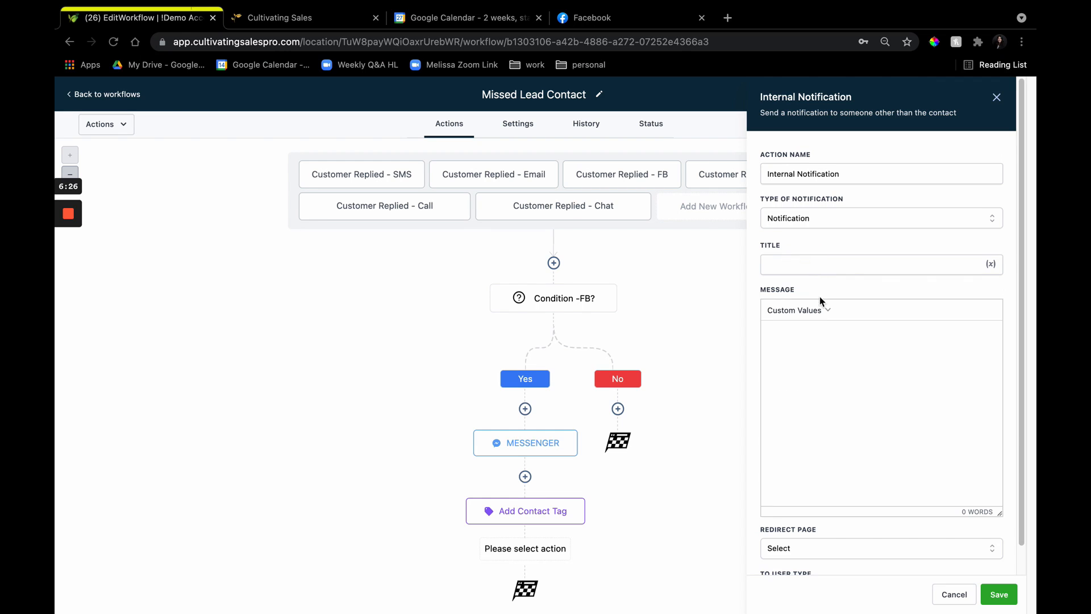
left_click(992, 263)
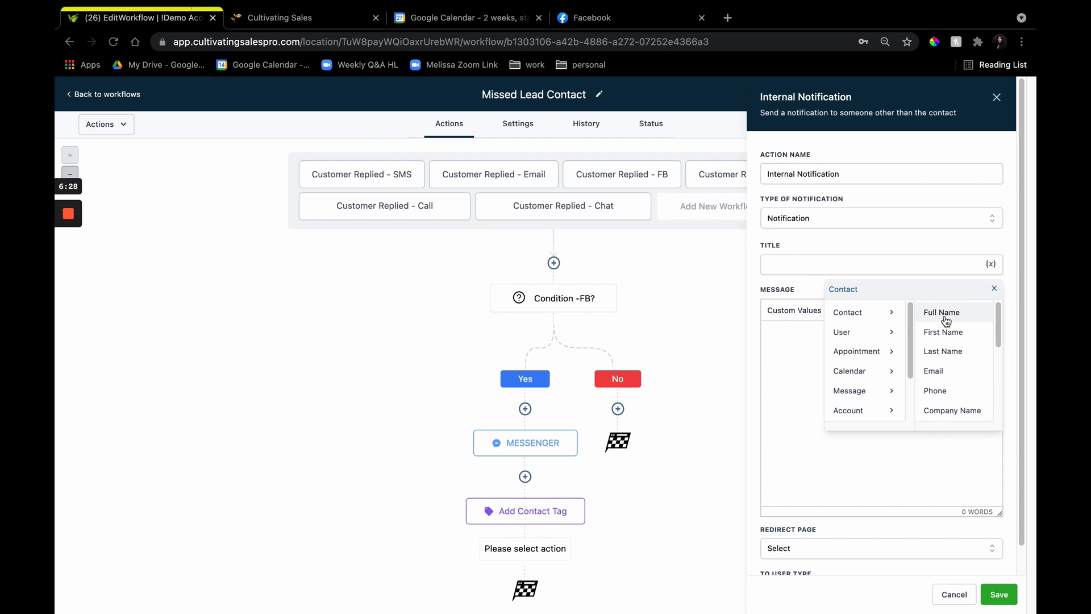
left_click(944, 314)
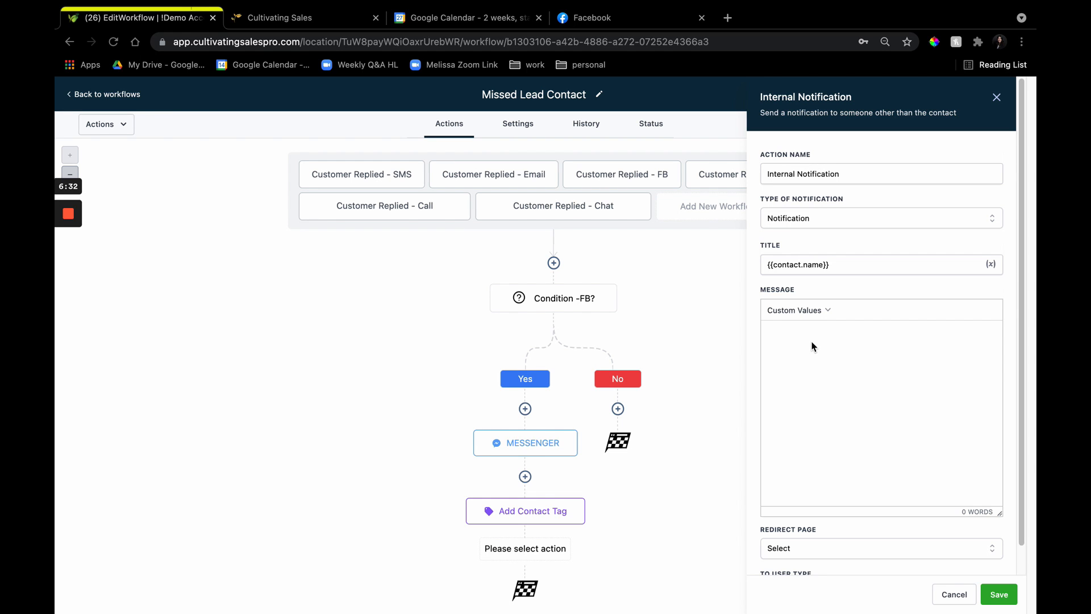
Write the notification message "{{contact.name}} has sent a FB message, make sure to keep up on that!" using the contact's Full Name custom value.
left_click(794, 310)
mouse_move(802, 336)
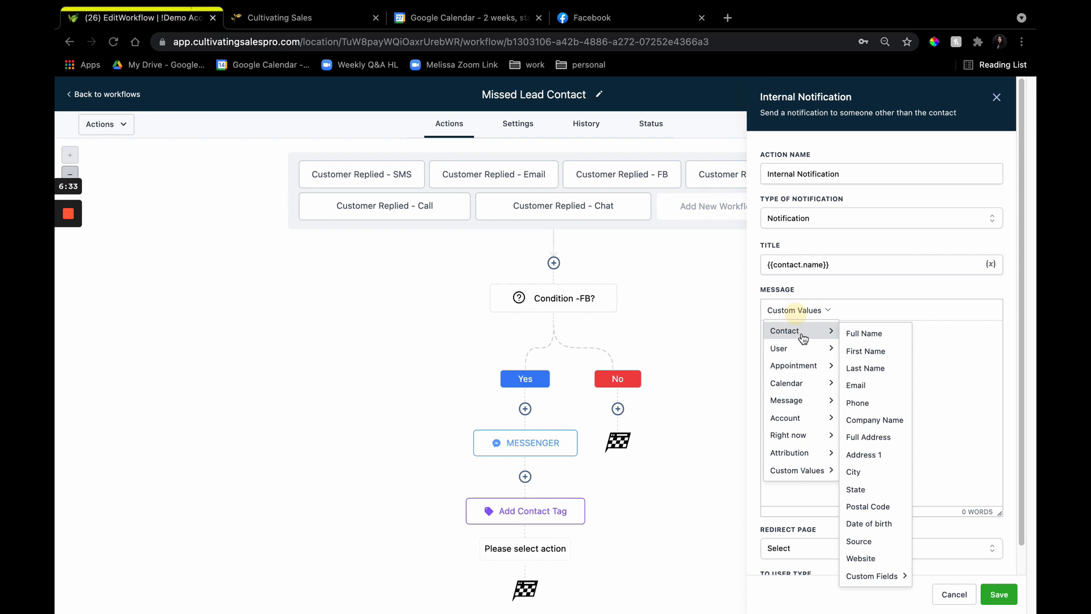
left_click(865, 334)
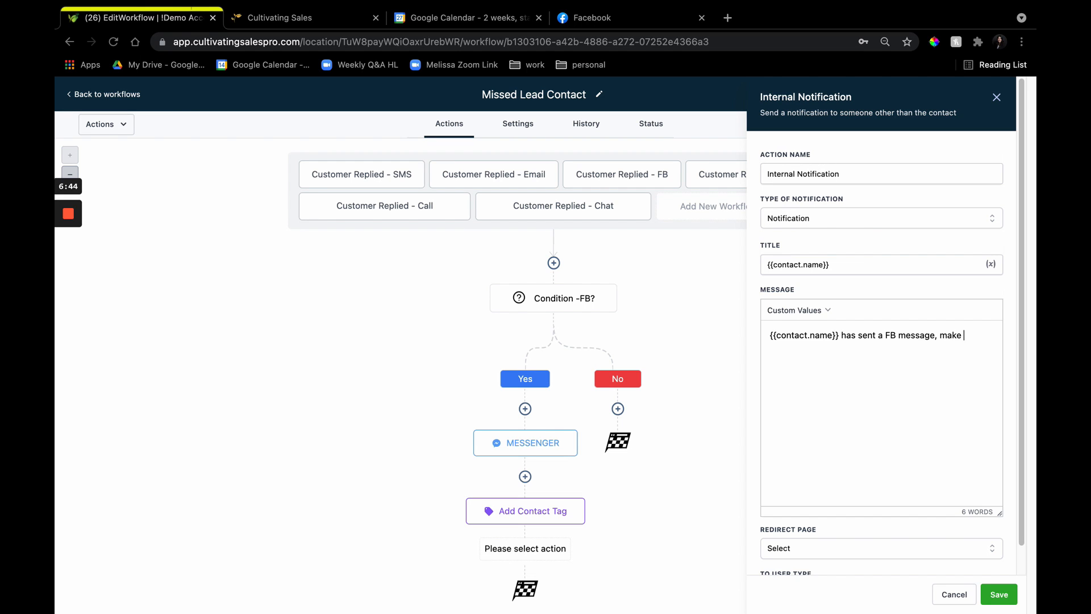
type("you")
type(" keep up on that!")
Send the notification to a Particular User, pick the third user listed and save the action.
scroll(960, 403, "down", 1)
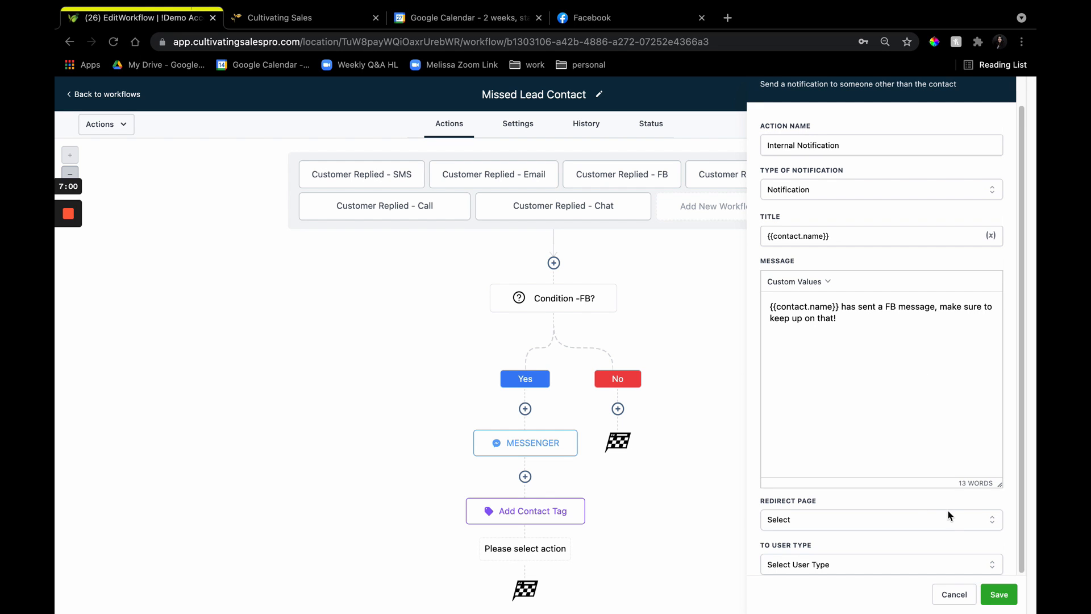
left_click(921, 562)
left_click(875, 539)
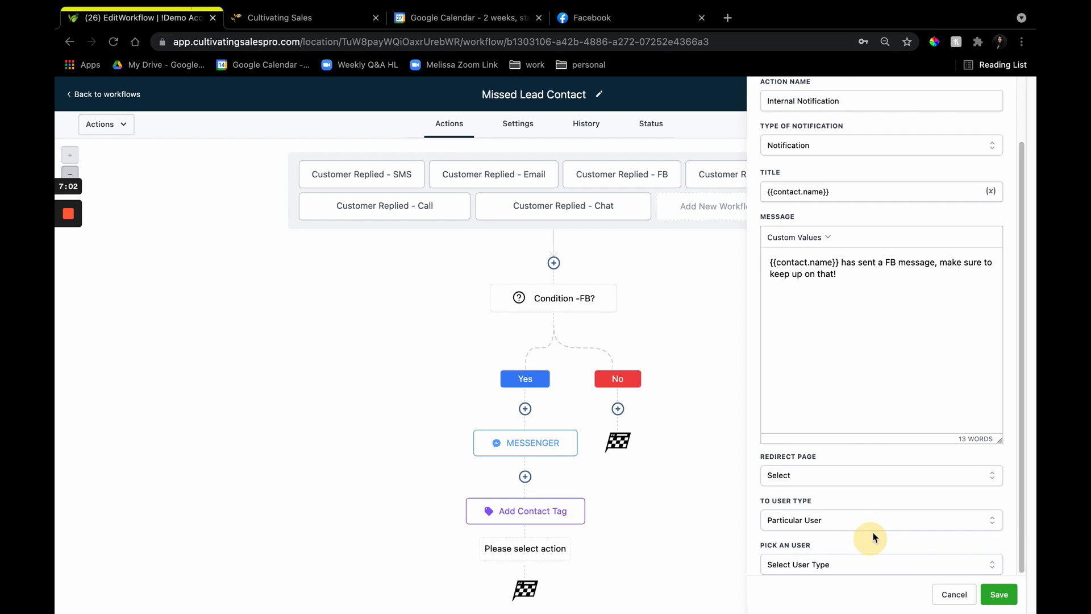
left_click(875, 562)
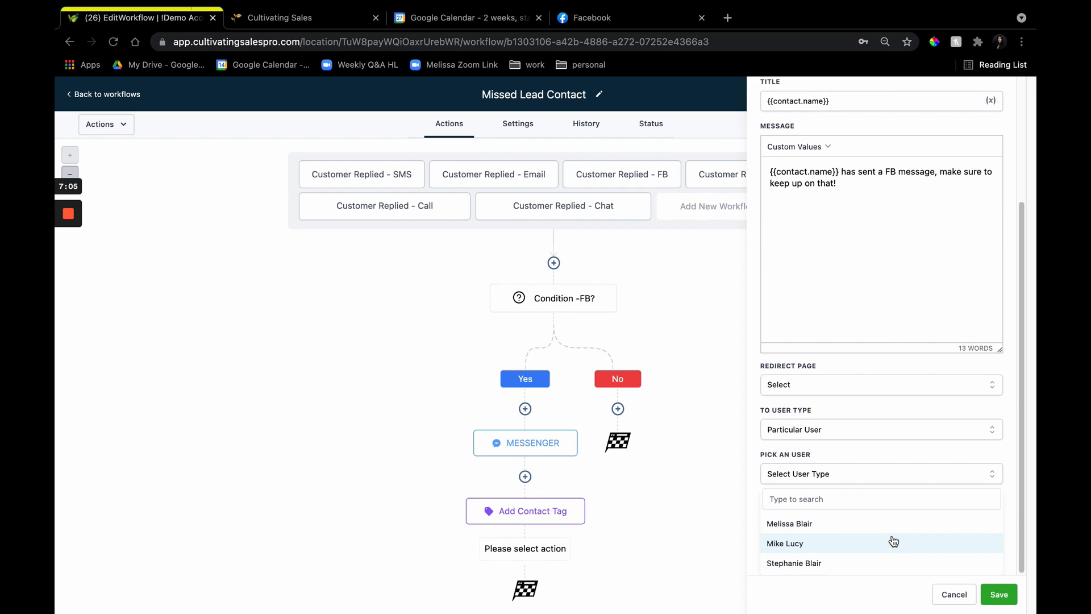
left_click(846, 562)
left_click(994, 592)
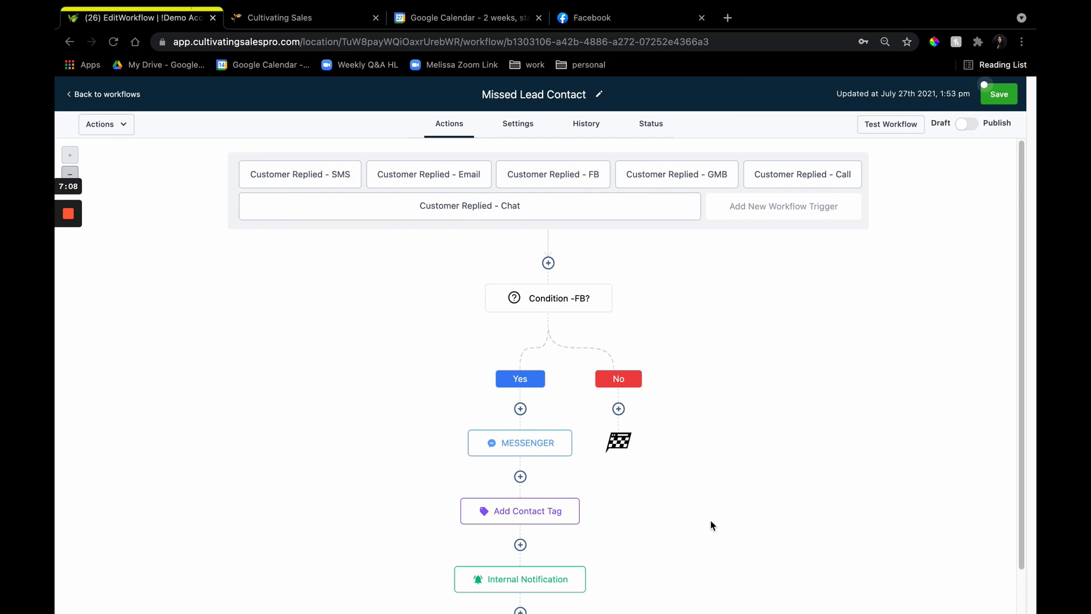
Review the settings of the Messenger, Add Contact Tag and Internal Notification actions in the Yes branch.
scroll(642, 489, "down", 2)
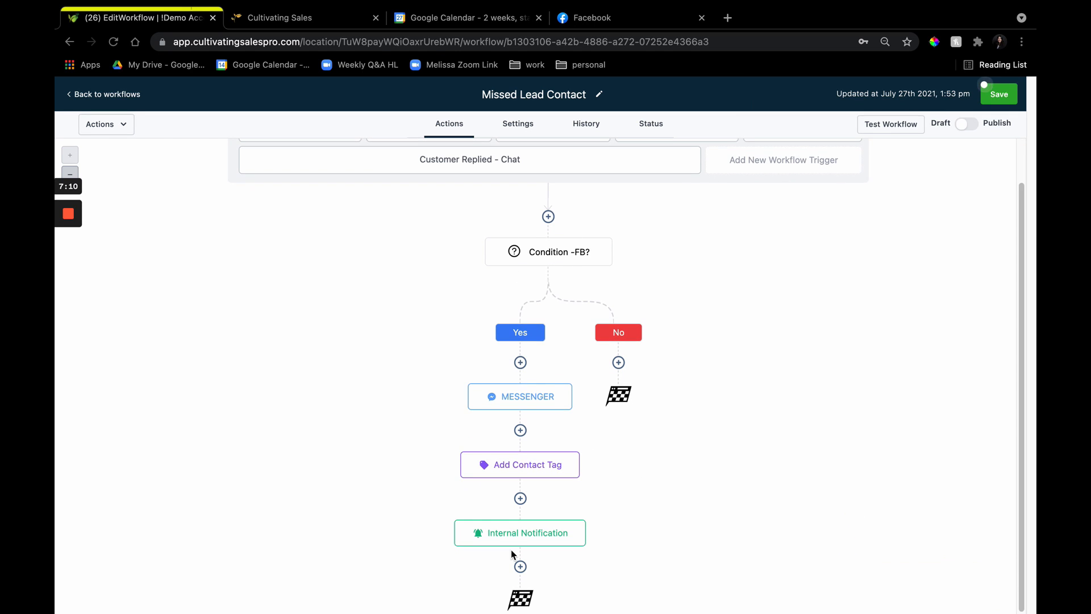
left_click(526, 405)
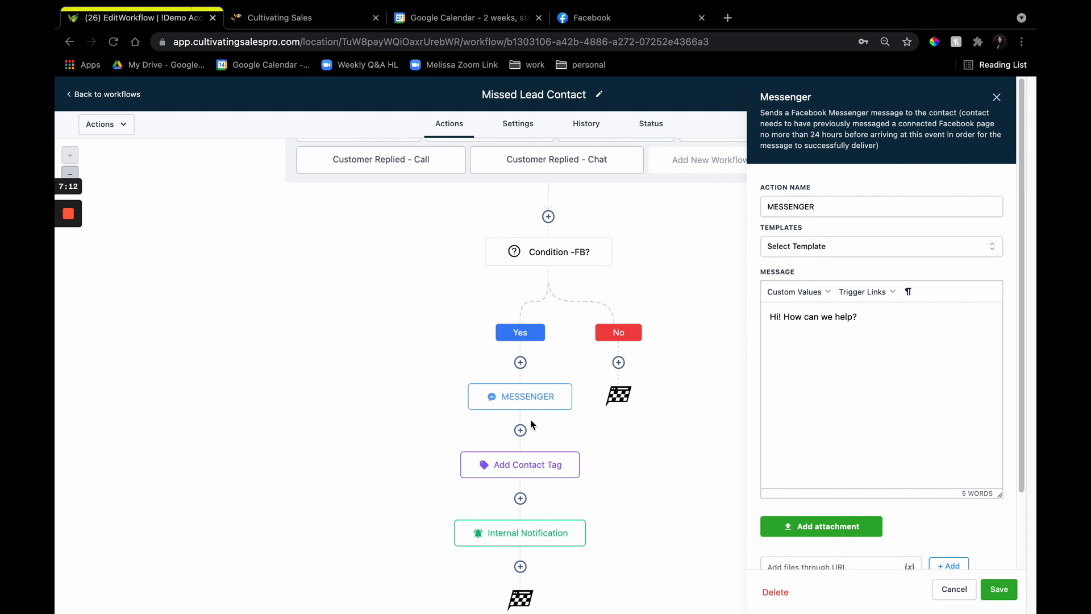
left_click(548, 465)
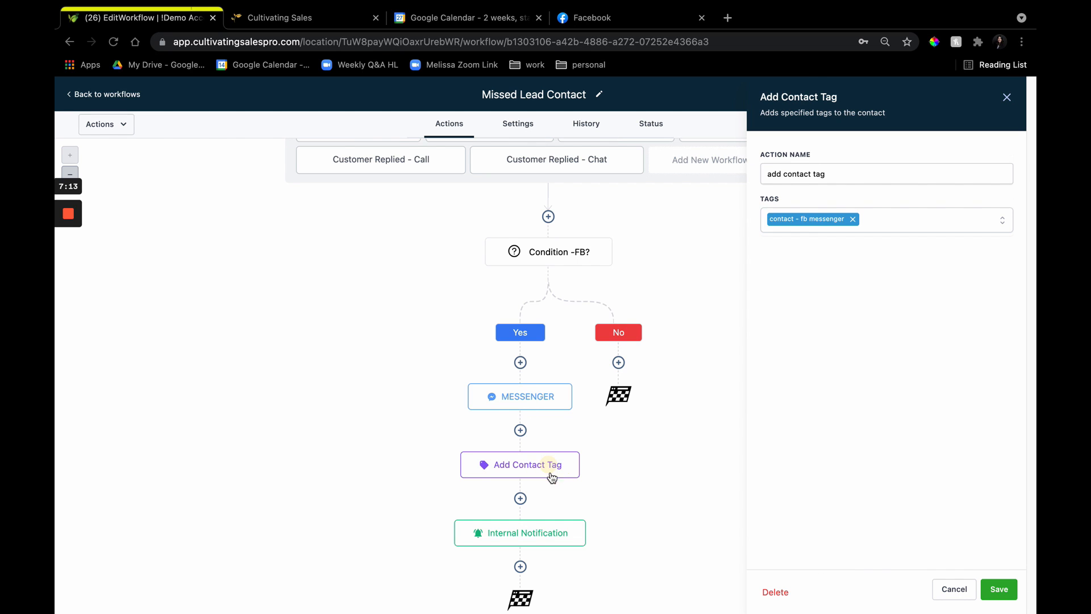
left_click(539, 532)
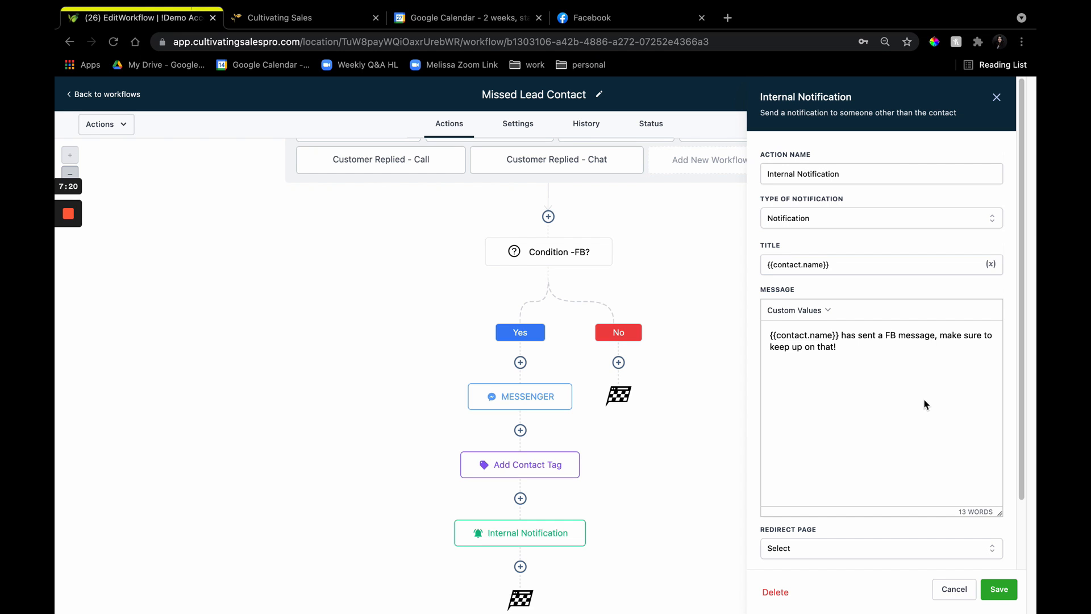
left_click(996, 98)
Add an If / Else condition to the No branch with the segment Workflow Trigger Is Customer Replied - GMB and save it.
left_click(619, 362)
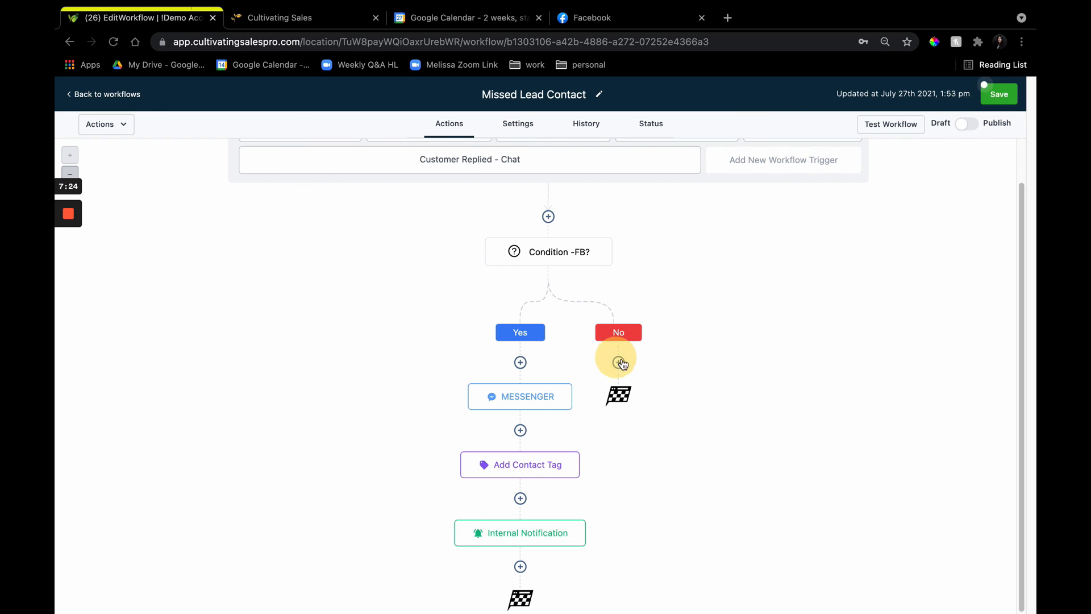
scroll(864, 419, "down", 10)
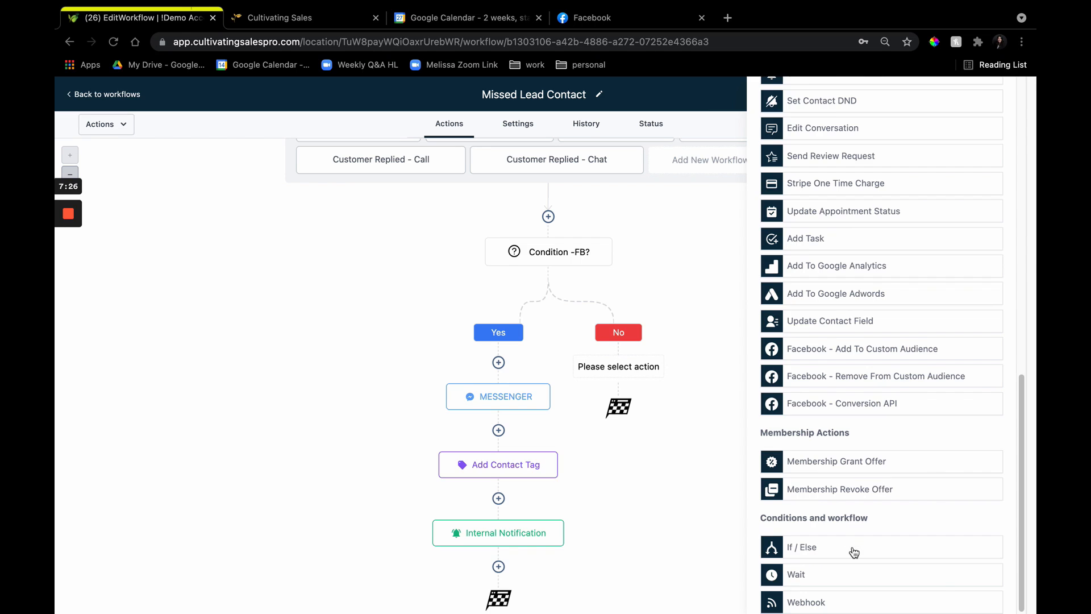
left_click(854, 552)
left_click(739, 242)
left_click(736, 319)
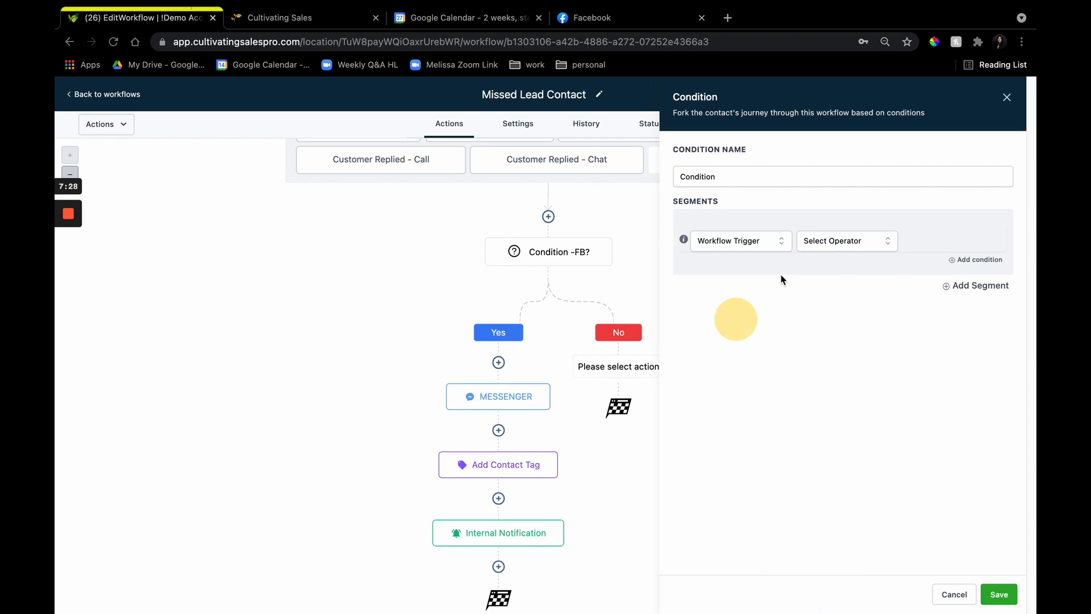
left_click(841, 242)
left_click(839, 265)
left_click(945, 243)
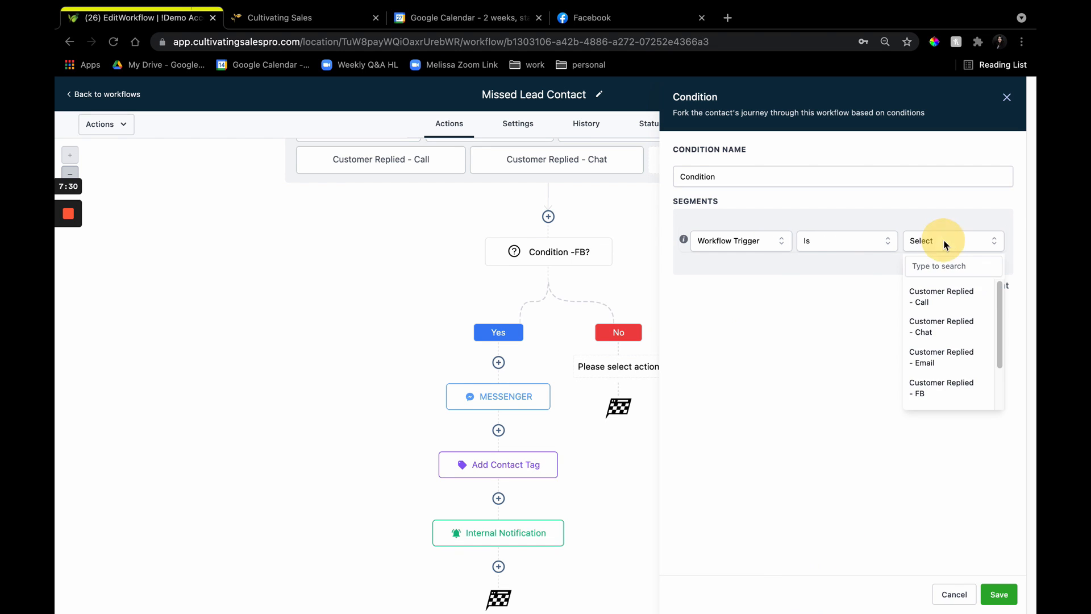
scroll(956, 381, "down", 2)
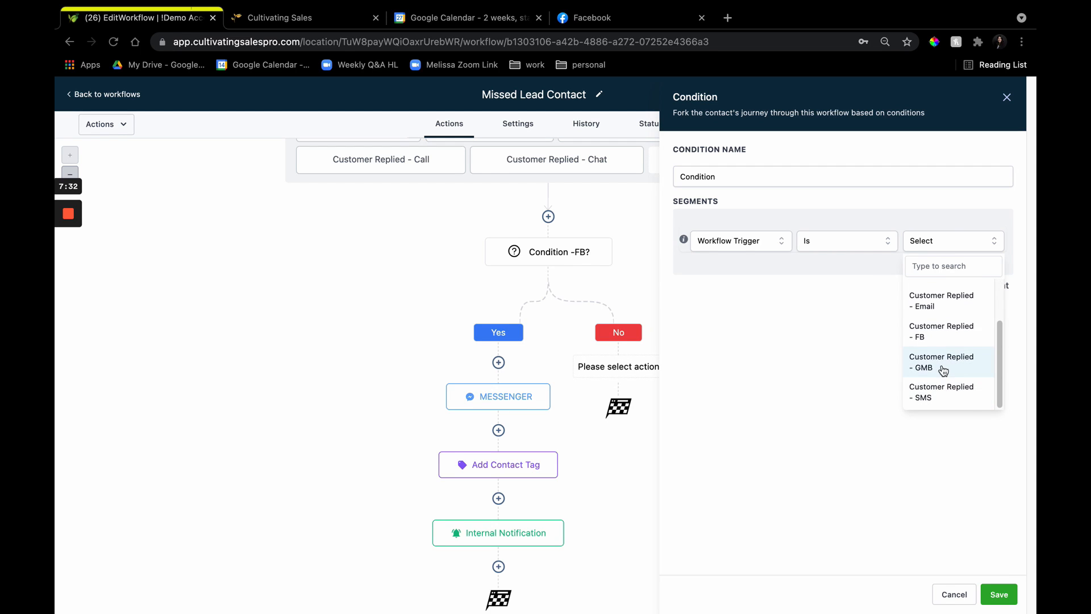
left_click(943, 370)
left_click(999, 594)
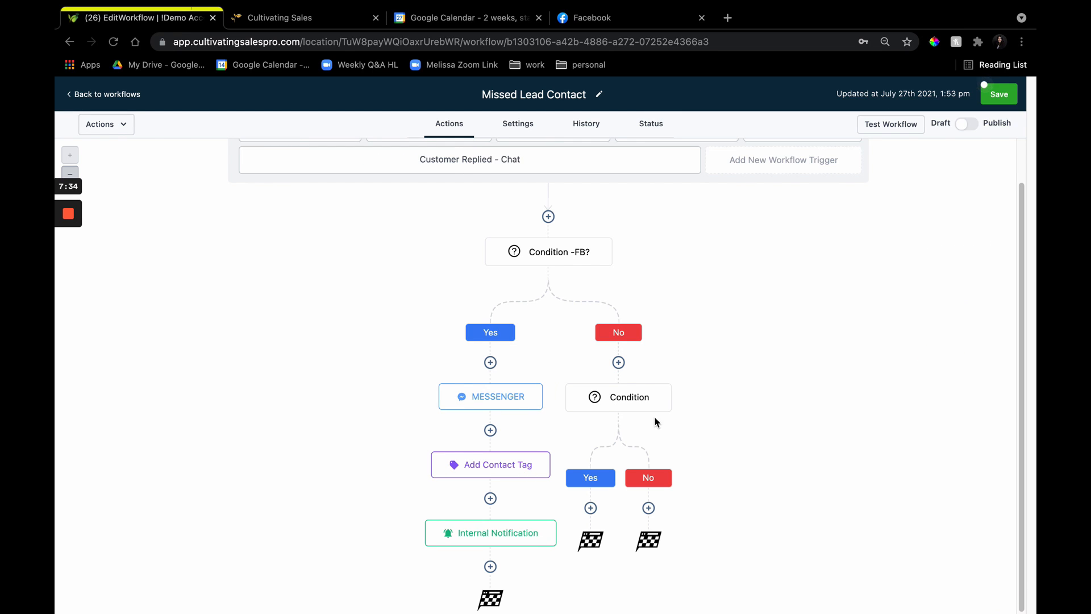
Reopen the condition in the No branch, rename it "Condition - GMB?" and save it.
left_click(651, 406)
left_click(857, 169)
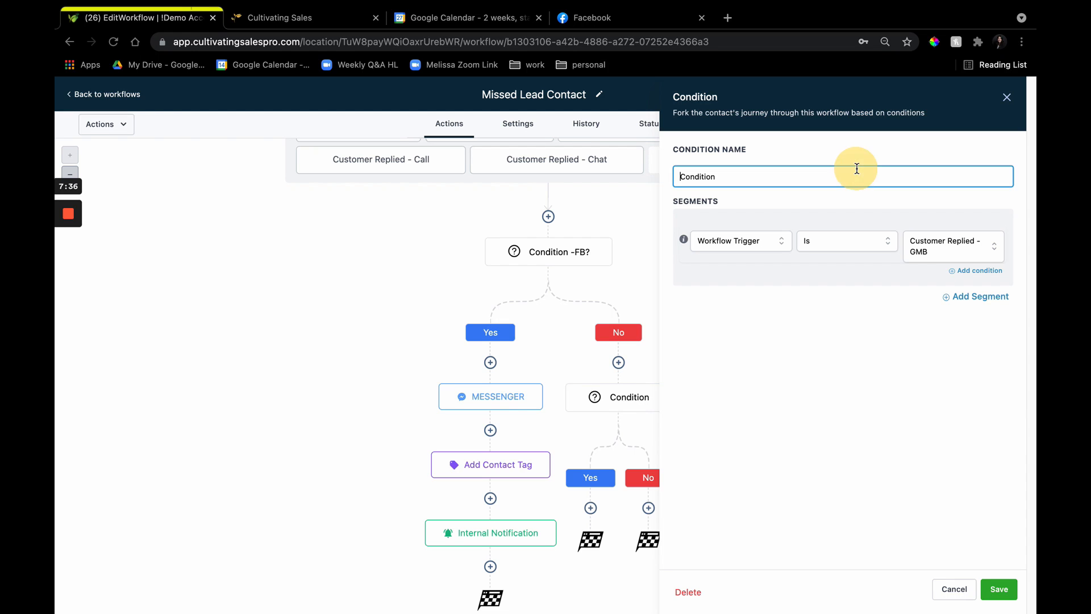
left_click(853, 168)
left_click(850, 174)
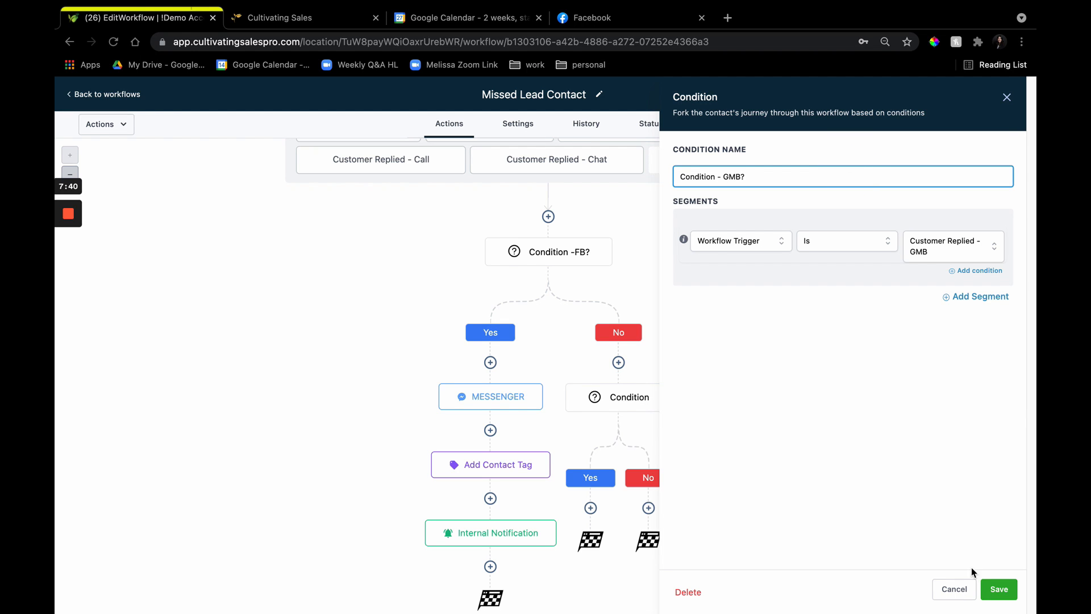
left_click(999, 589)
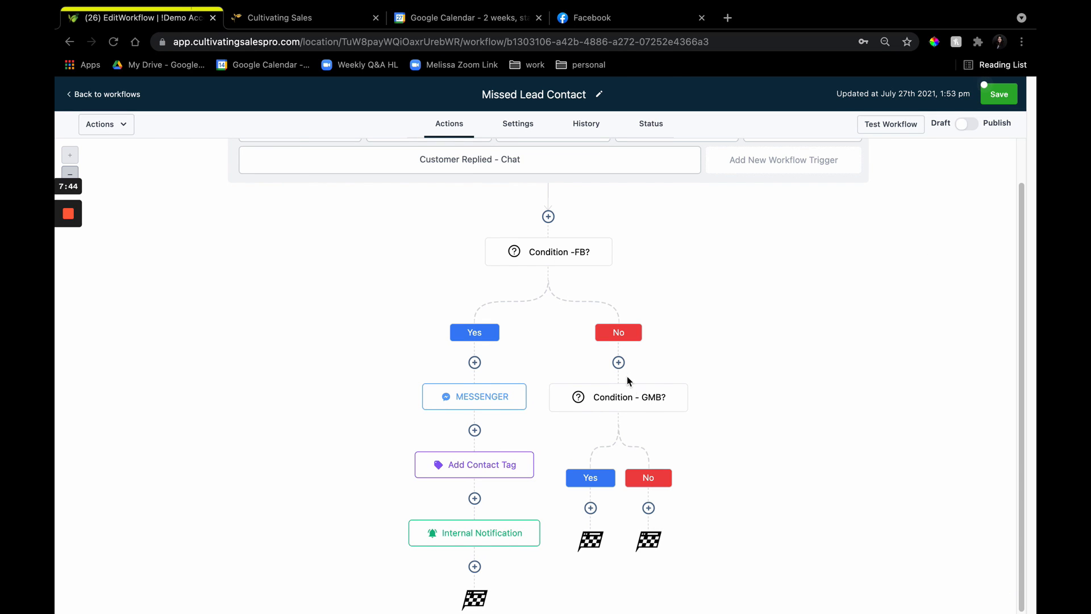
Add a GMB Messaging action with its message to the Yes branch of the GMB condition and save it.
left_click(590, 507)
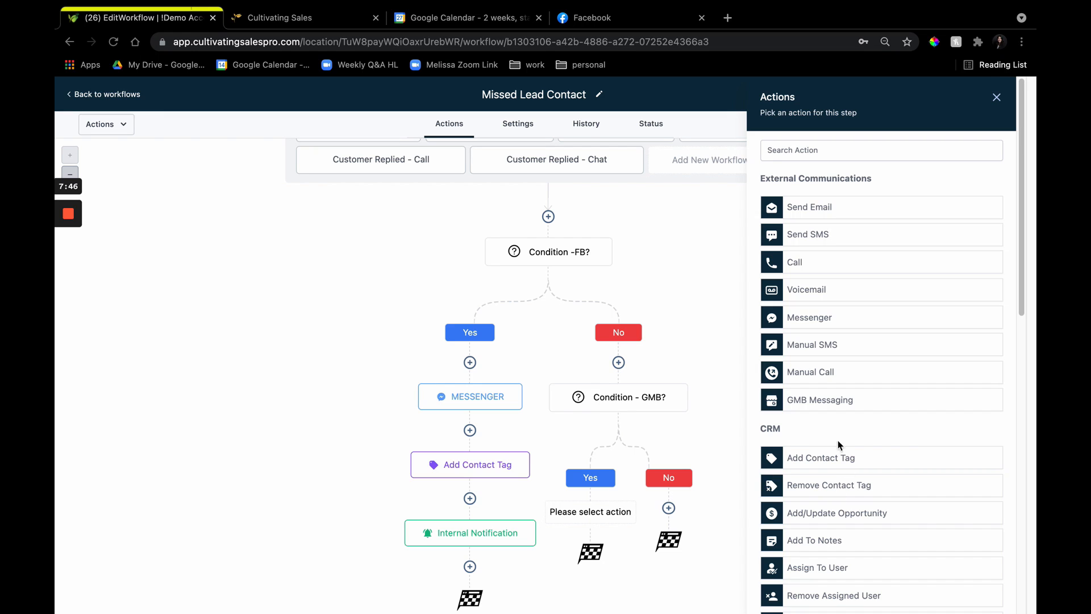
left_click(835, 406)
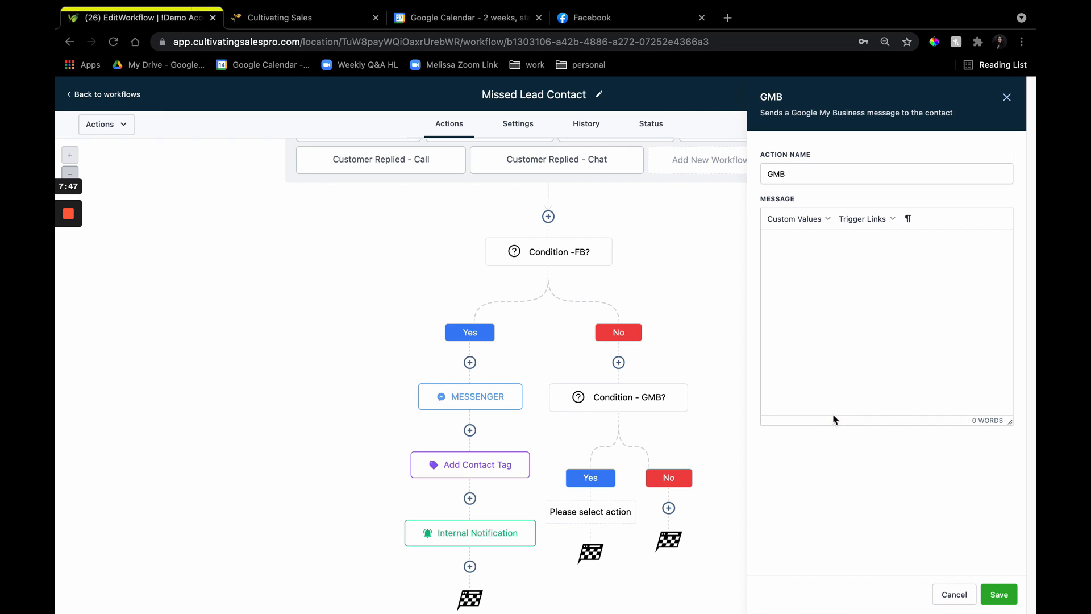
left_click(833, 356)
left_click(999, 594)
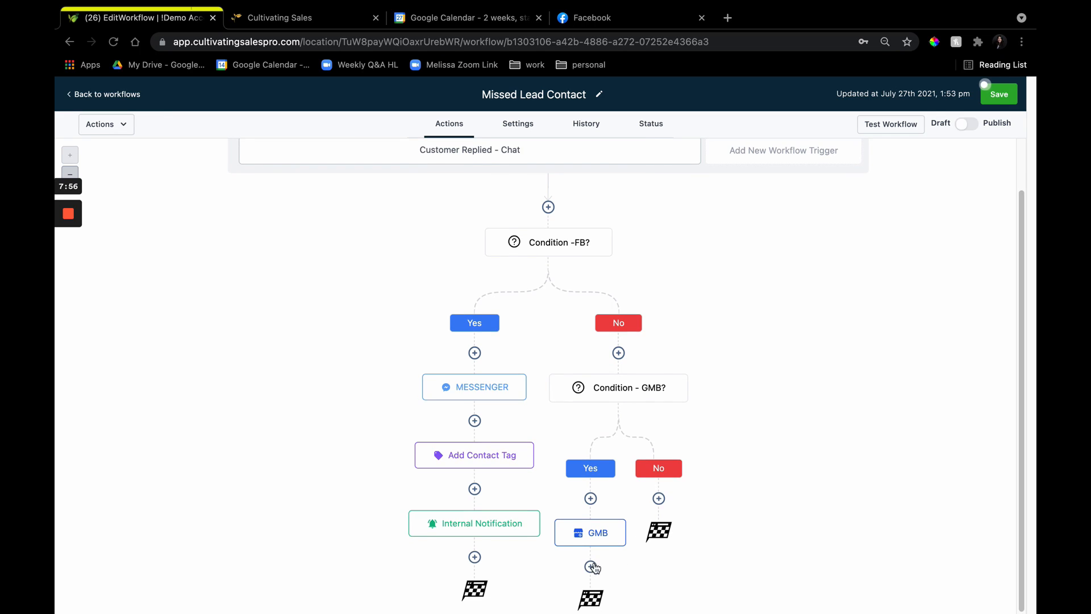
Add an Add Contact Tag action below the GMB message with the new tag "contact - GMB message" and save it.
left_click(592, 567)
left_click(863, 454)
left_click(825, 226)
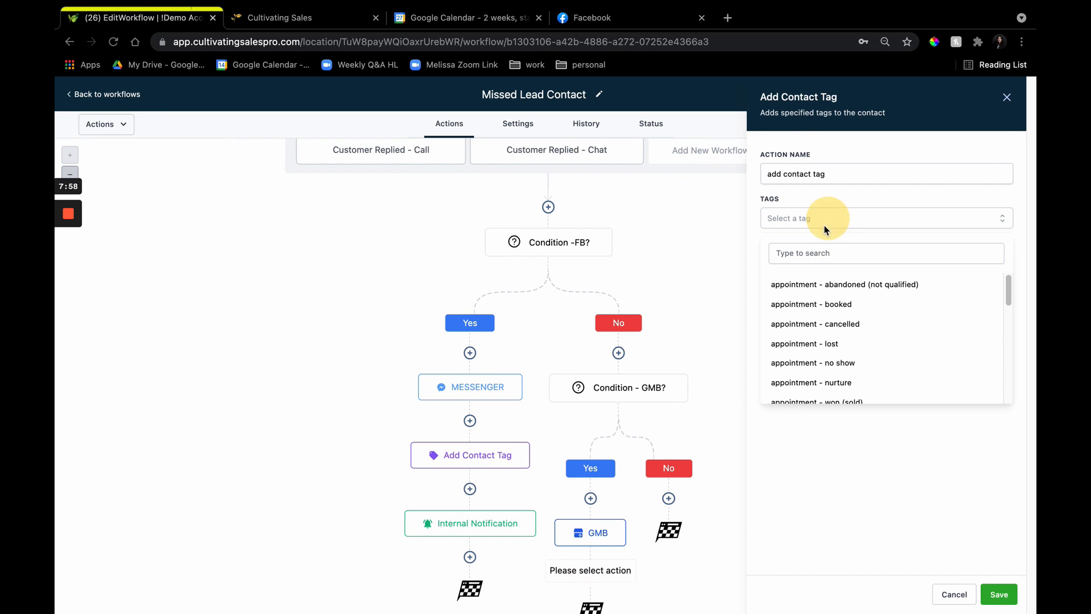
left_click(813, 250)
type("conta")
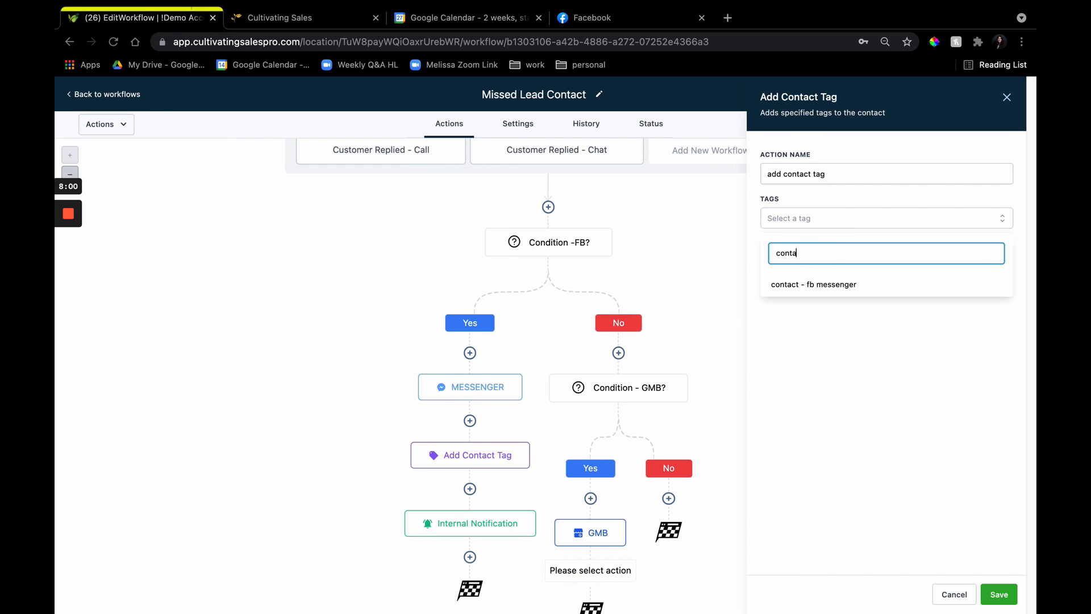
type("ct - GMB message")
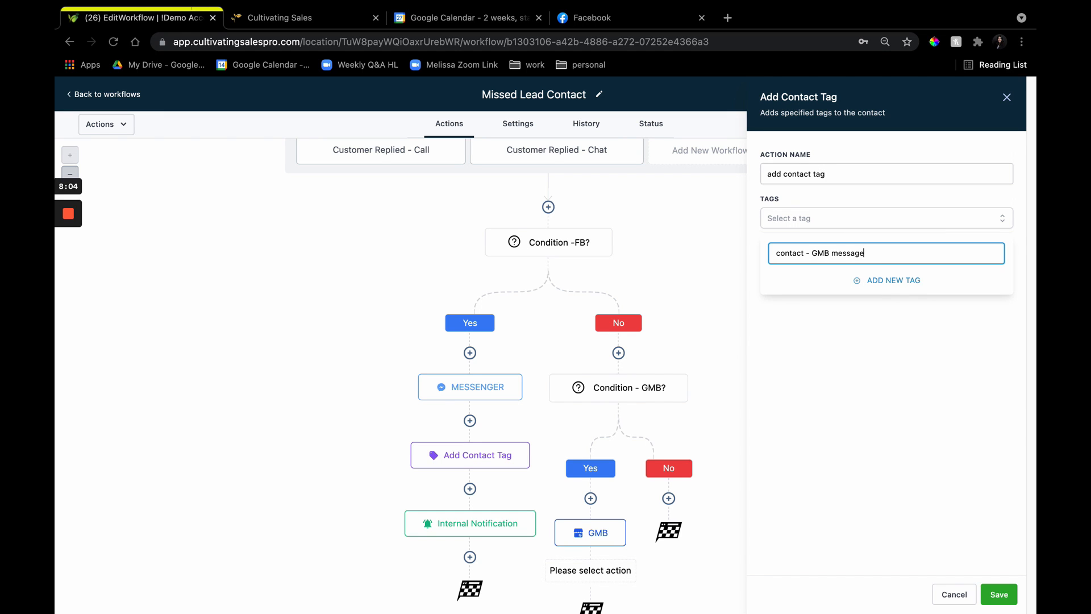
left_click(915, 278)
left_click(999, 594)
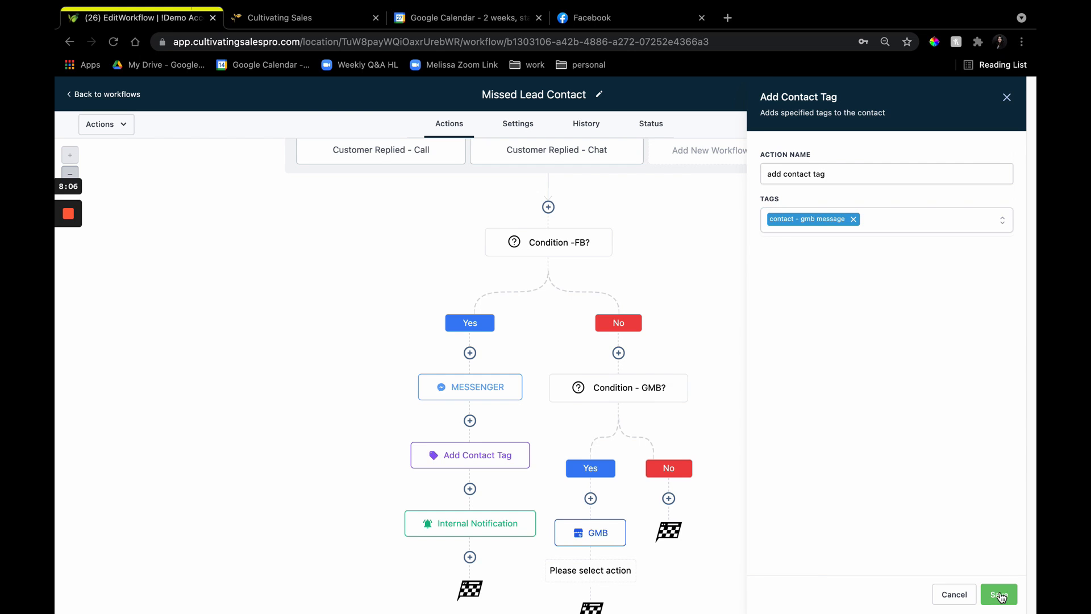
Add a Send Internal Notification action below the contact tag in the GMB branch, with the type Notification.
scroll(653, 545, "down", 2)
left_click(589, 567)
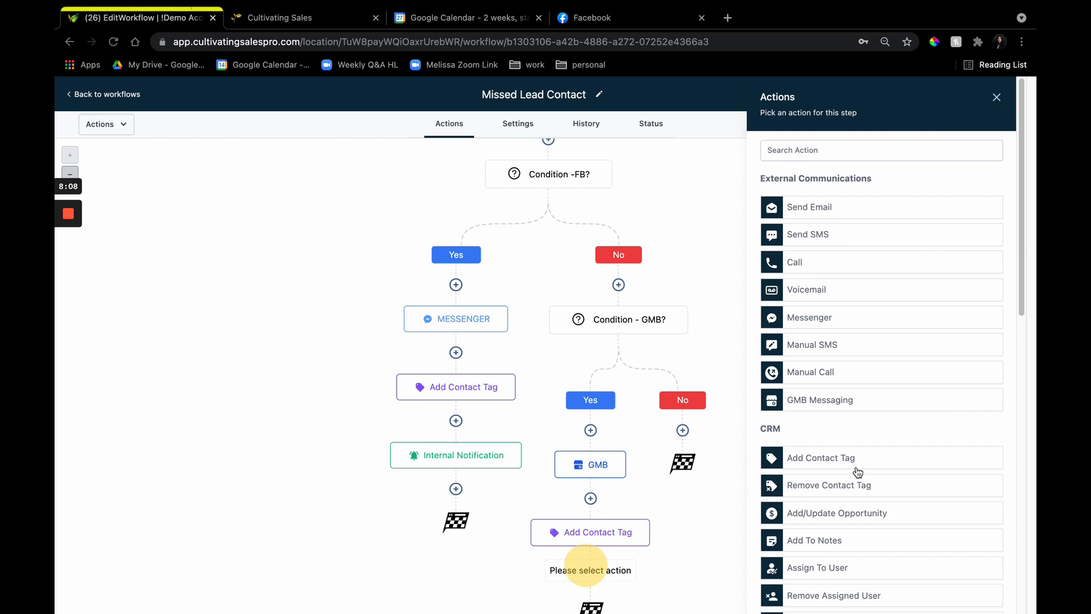
scroll(926, 496, "down", 5)
scroll(926, 497, "down", 3)
scroll(925, 496, "up", 2)
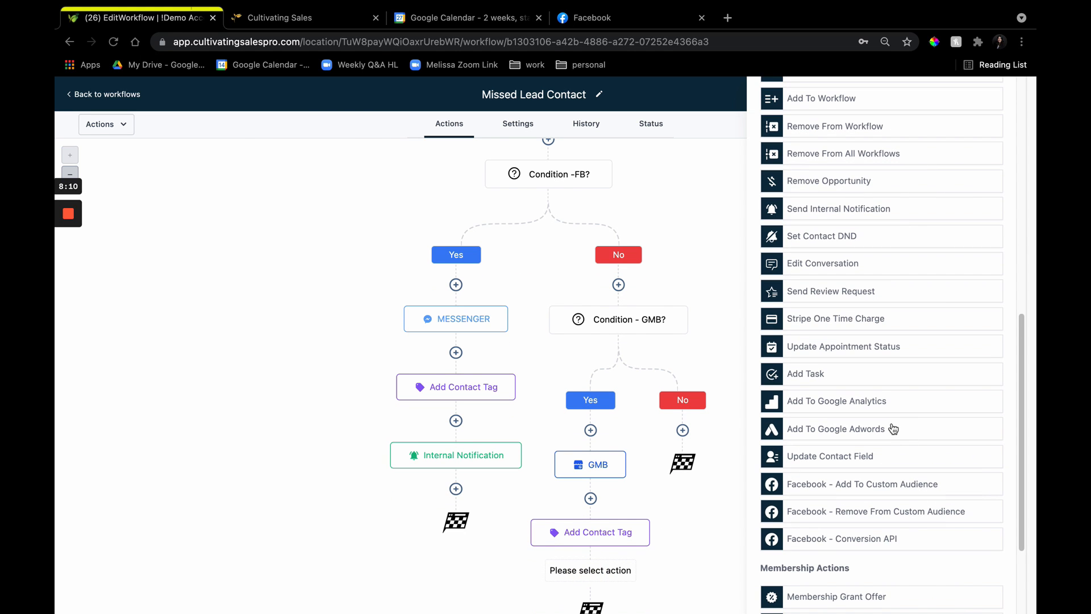
scroll(869, 398, "up", 1)
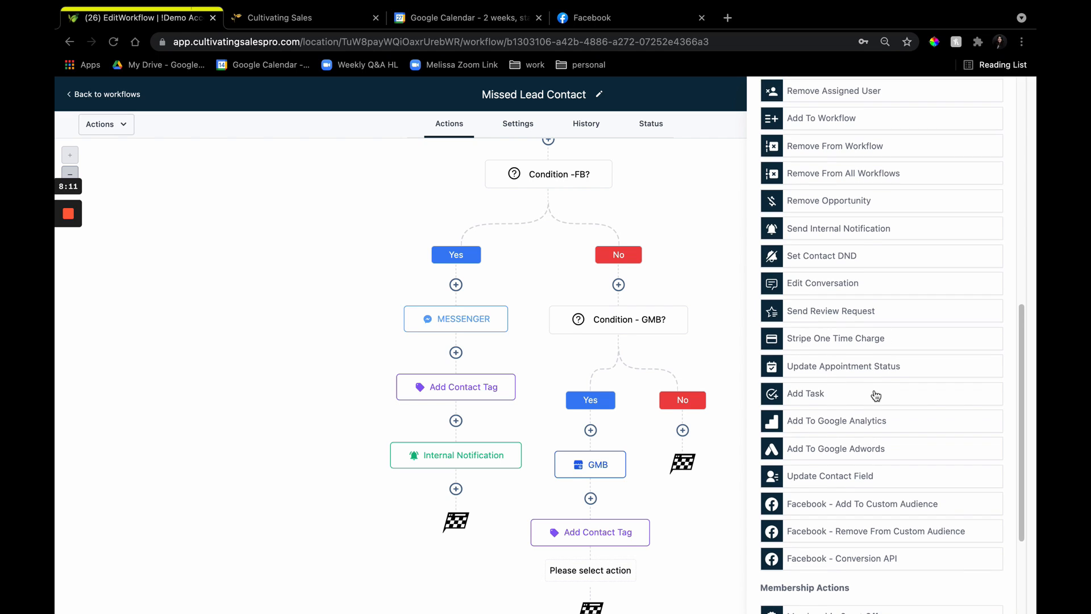
left_click(856, 237)
left_click(850, 223)
left_click(803, 263)
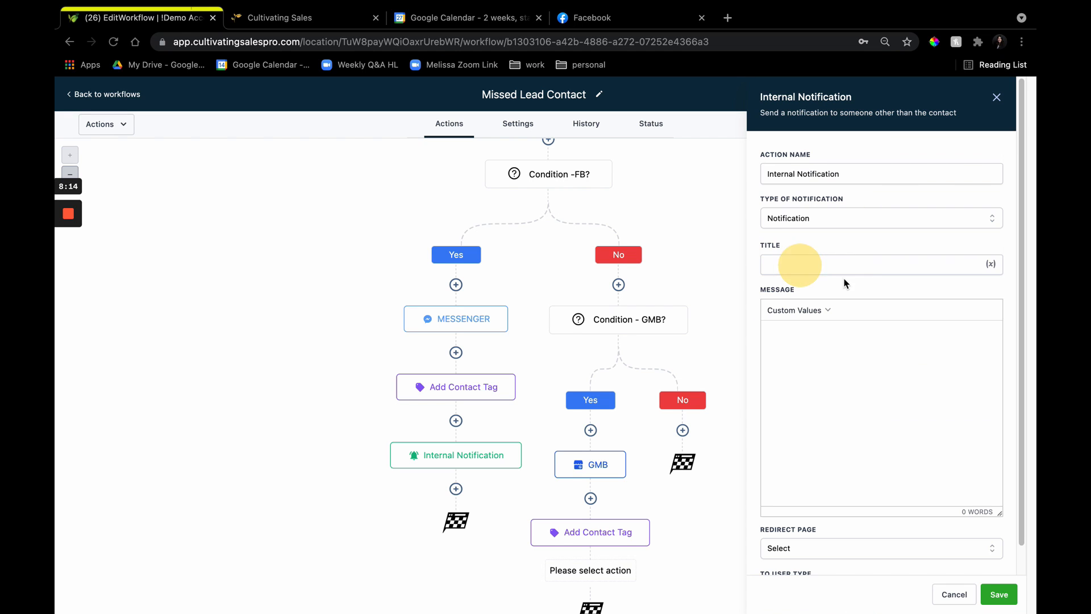
Title the notification with the contact's full-name custom value and write the message "{{contact.name}} has sent a GMB message, keep up on the convo!".
left_click(990, 264)
left_click(963, 312)
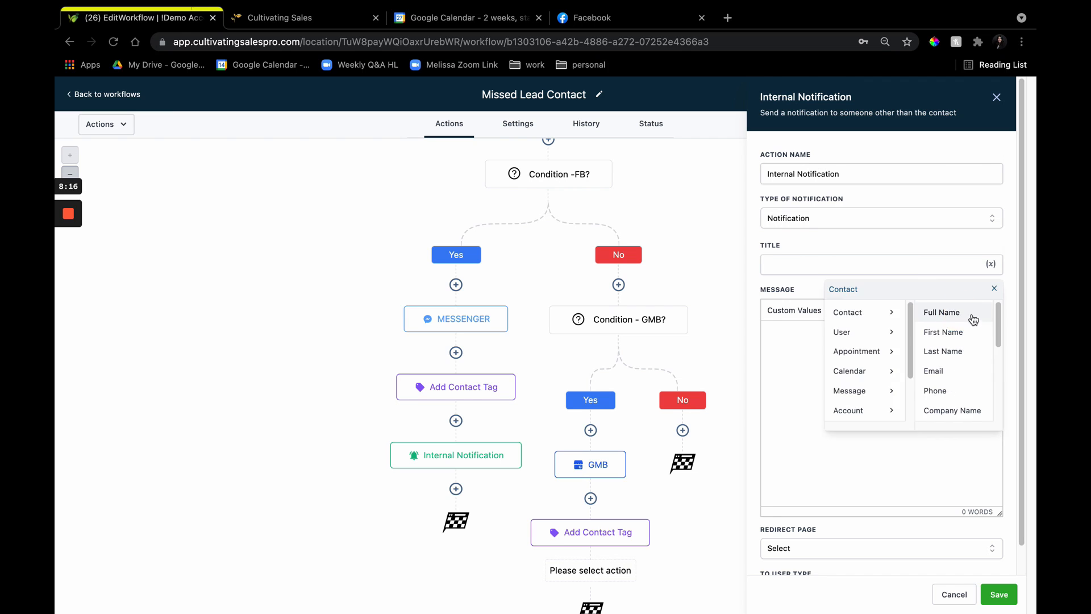
left_click(972, 316)
left_click(818, 318)
mouse_move(818, 325)
left_click(863, 340)
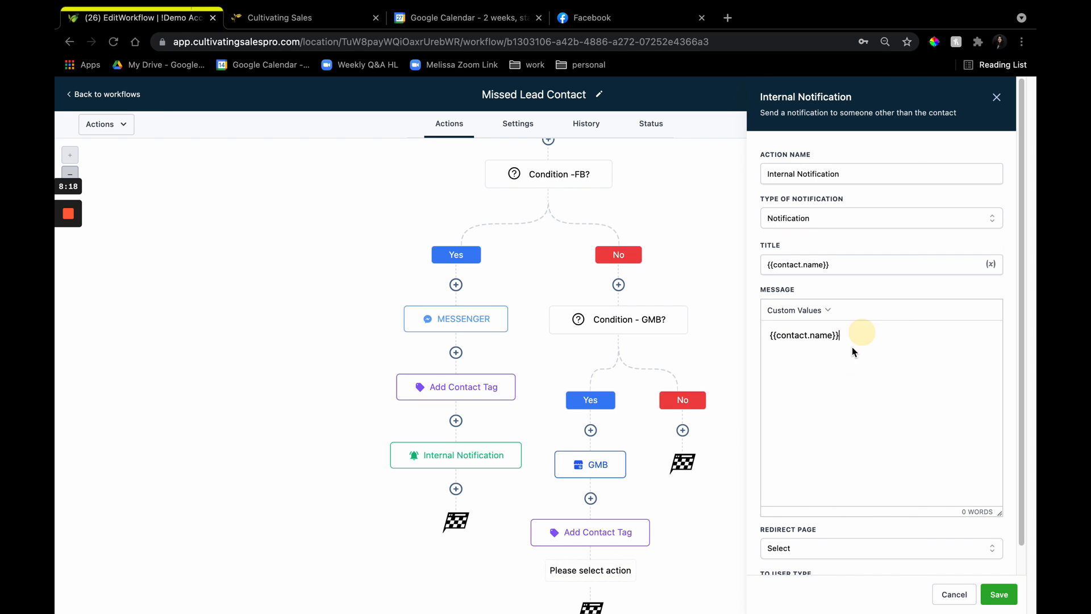
type("hass ent a GMB message, keep up on the convo!")
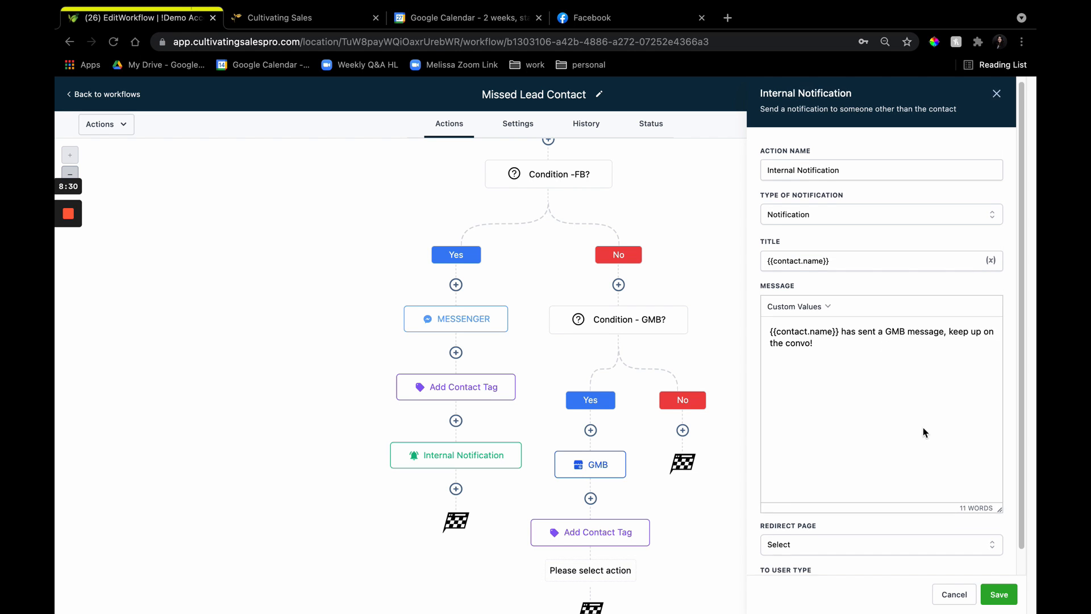
Address the GMB notification to a Particular User, choose the third user listed and save the action.
scroll(909, 454, "down", 1)
left_click(882, 561)
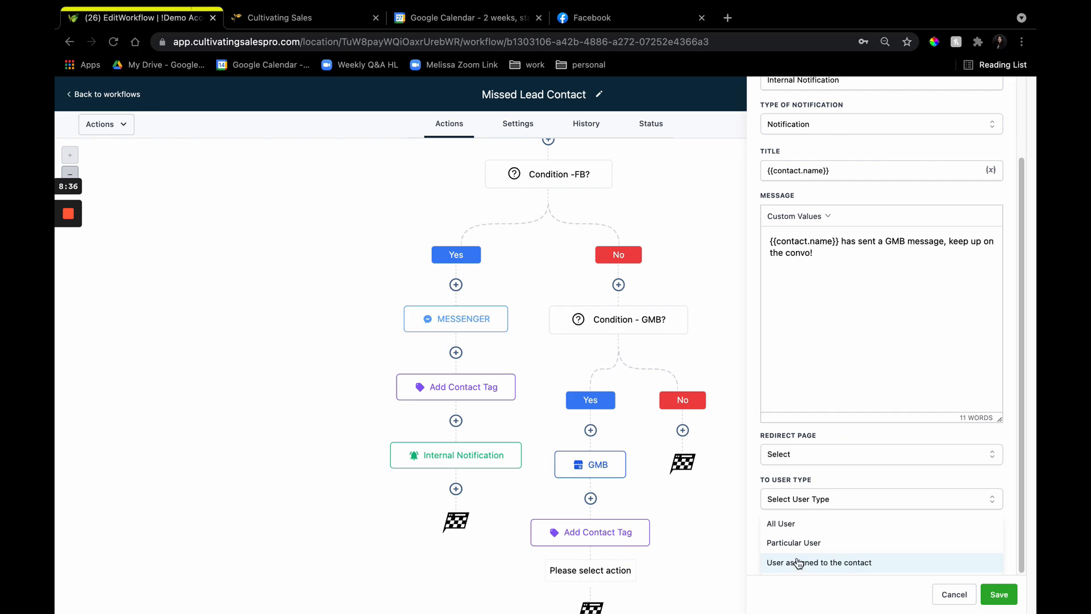
left_click(834, 543)
left_click(850, 559)
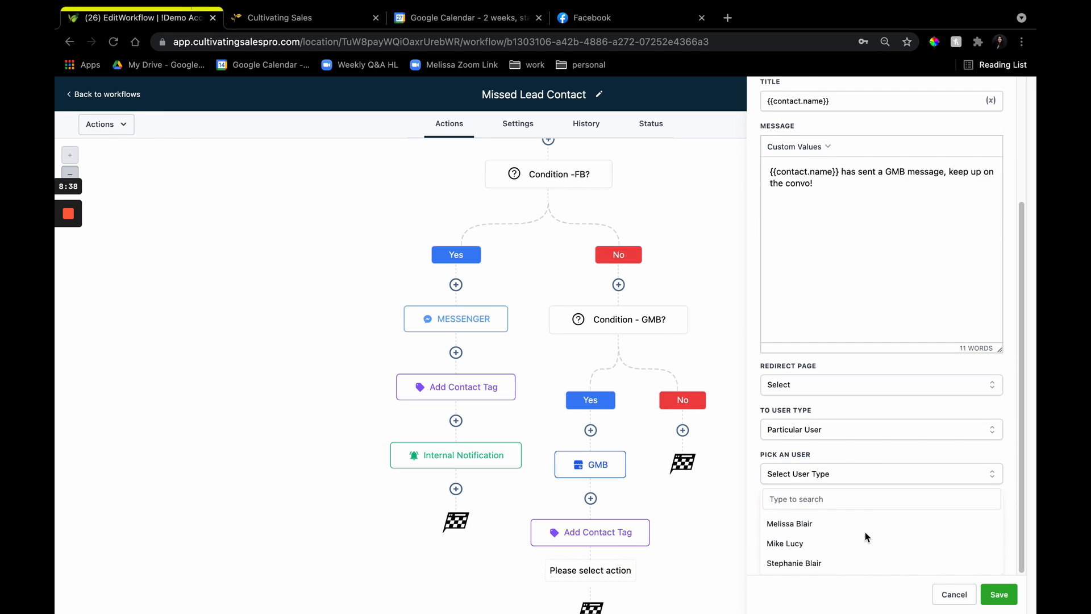
left_click(836, 561)
left_click(1001, 594)
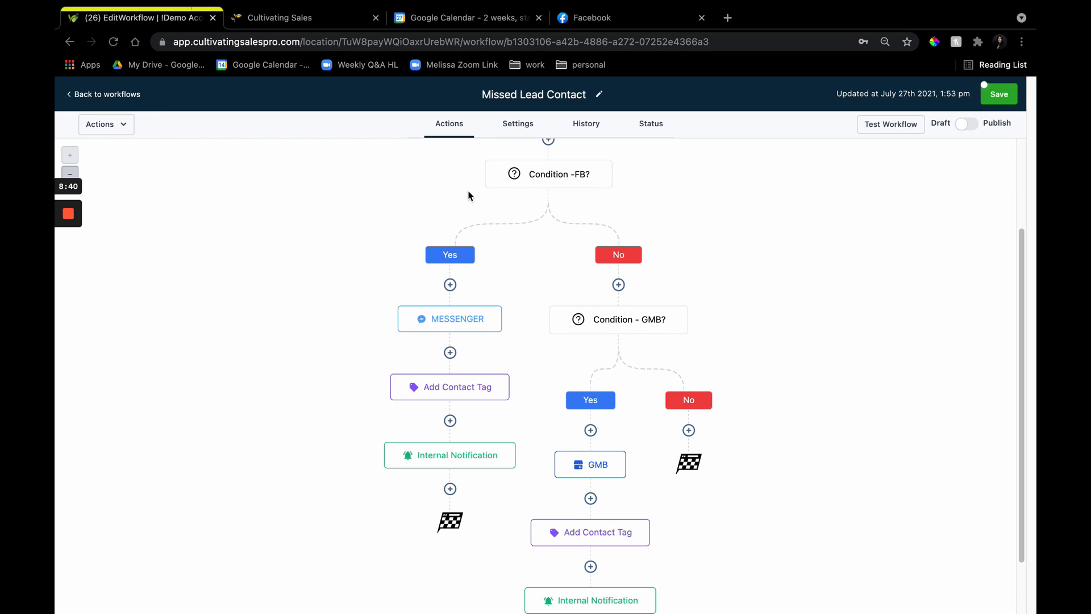
View the Add/Update Opportunity action's pipeline settings at the end of the Facebook Yes branch and close them without saving.
scroll(605, 486, "up", 3)
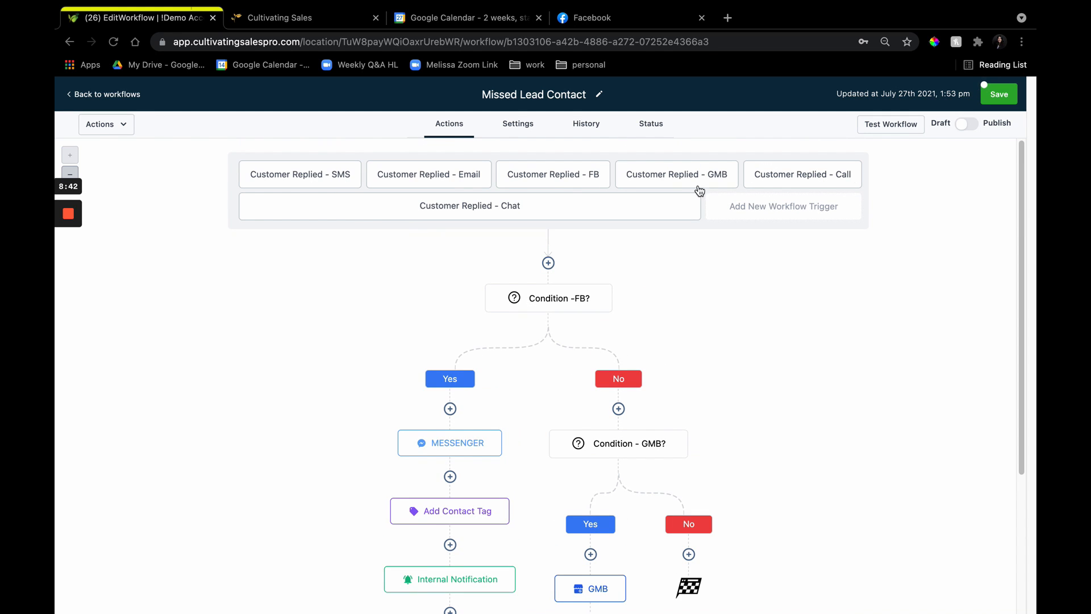
scroll(727, 430, "down", 3)
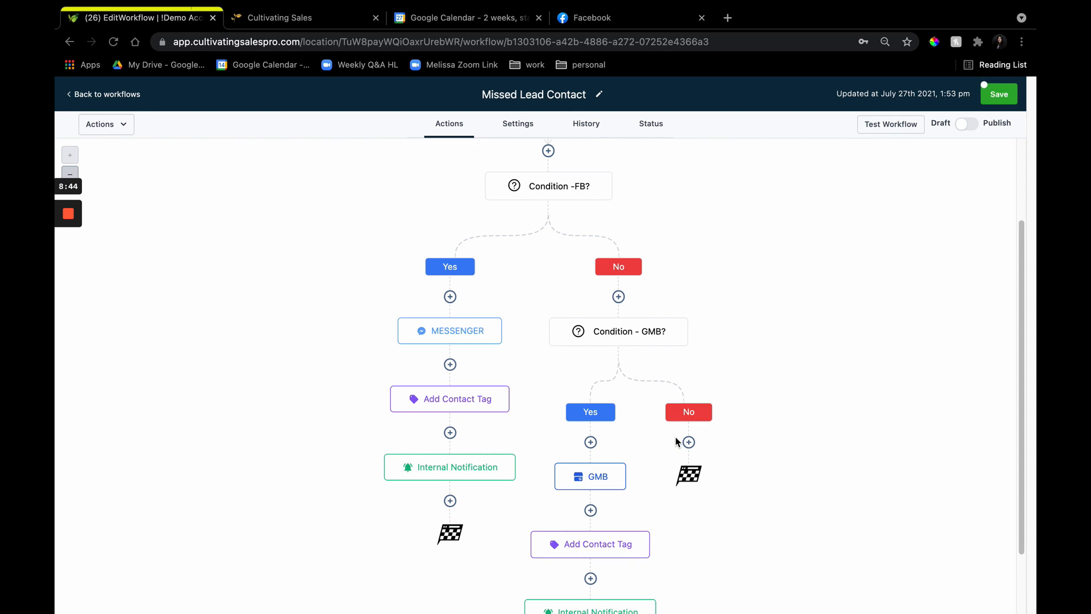
scroll(608, 434, "up", 2)
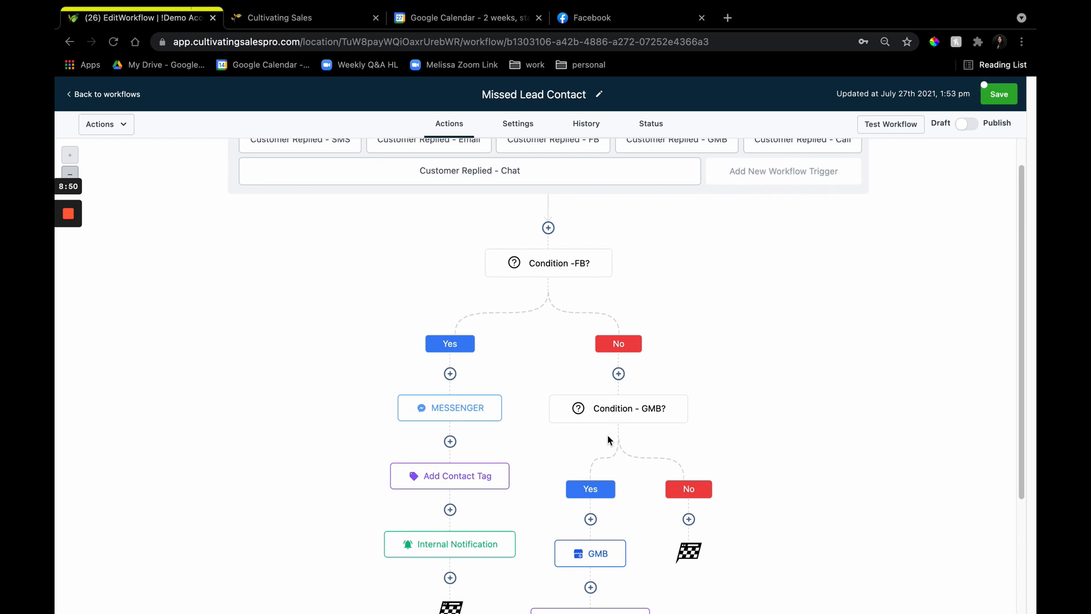
left_click(453, 575)
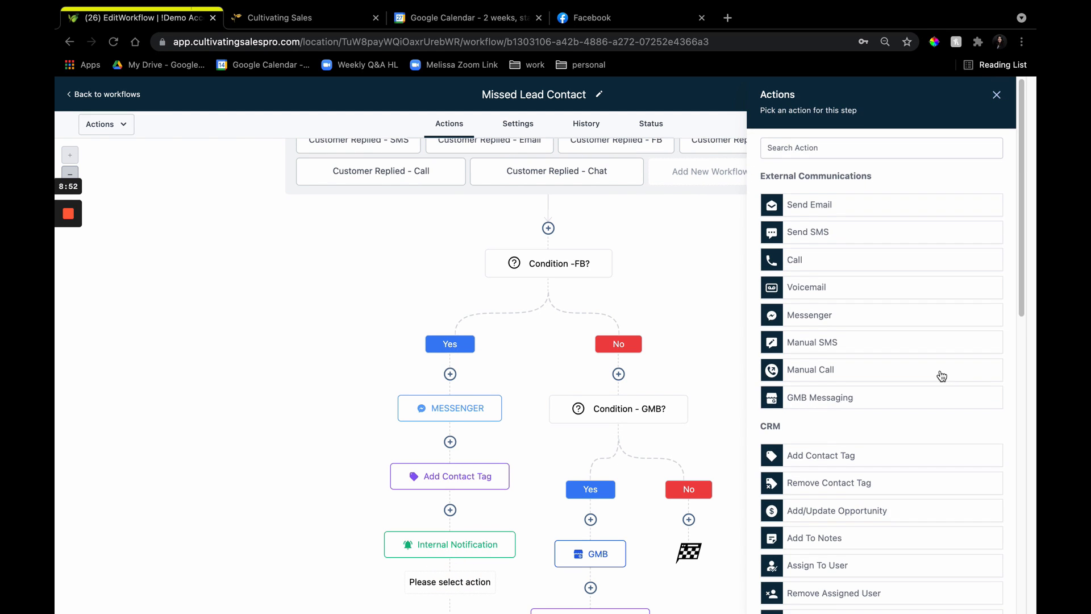
scroll(937, 375, "down", 1)
left_click(887, 472)
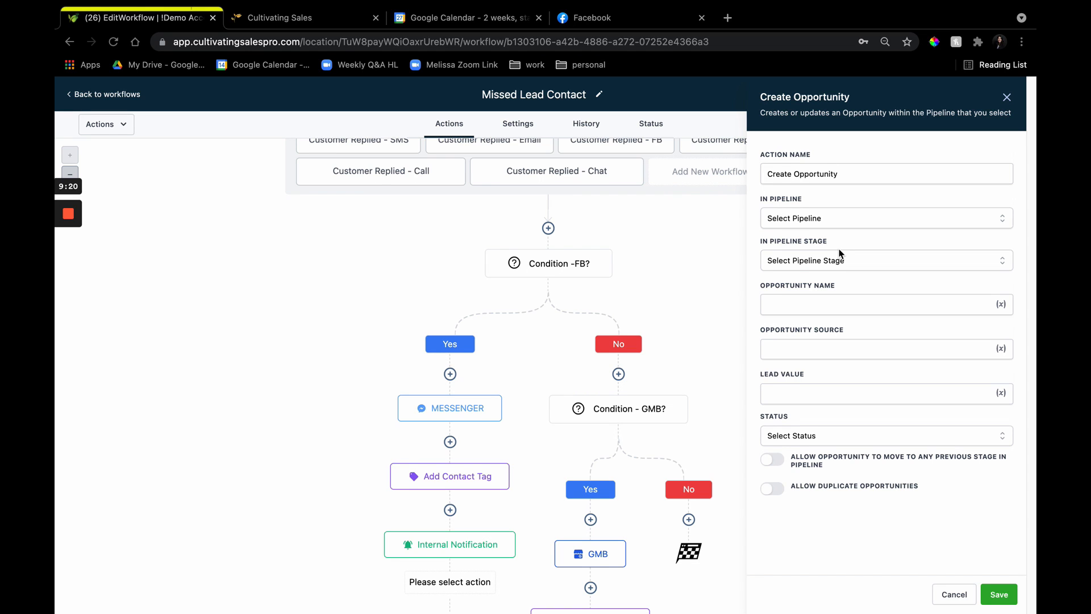
left_click(1006, 97)
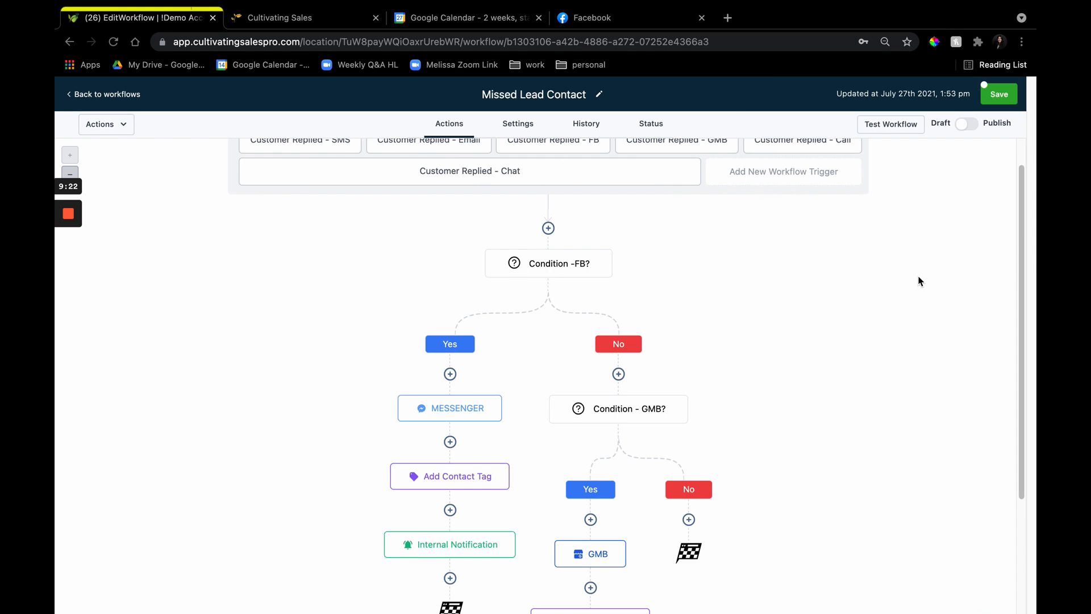
Review the message of the Messenger action in the Facebook Yes branch and close its settings.
scroll(919, 280, "down", 3)
scroll(803, 302, "up", 2)
scroll(568, 386, "down", 1)
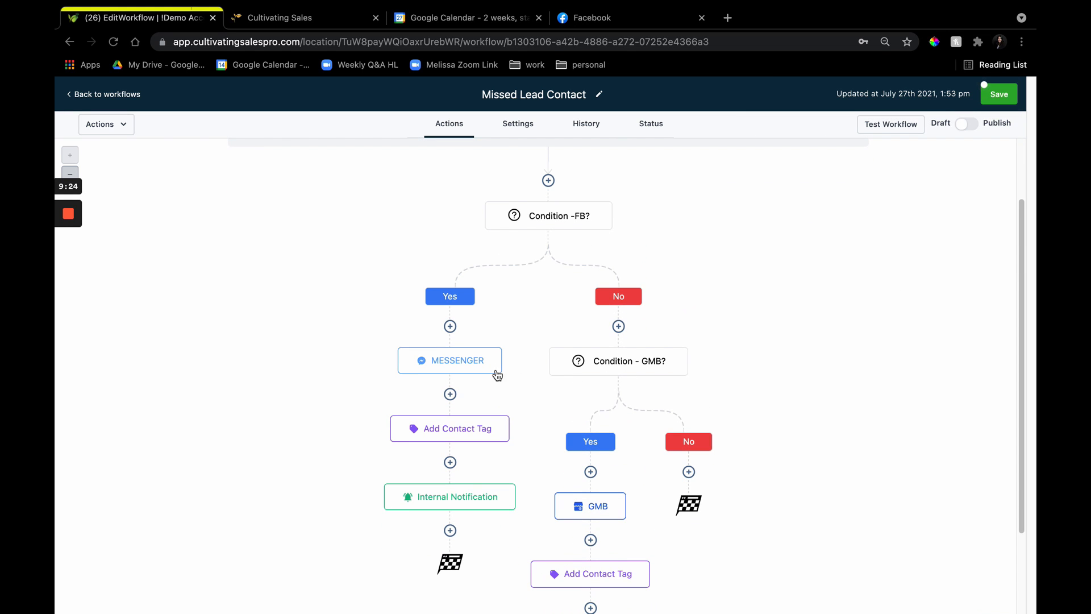
left_click(480, 360)
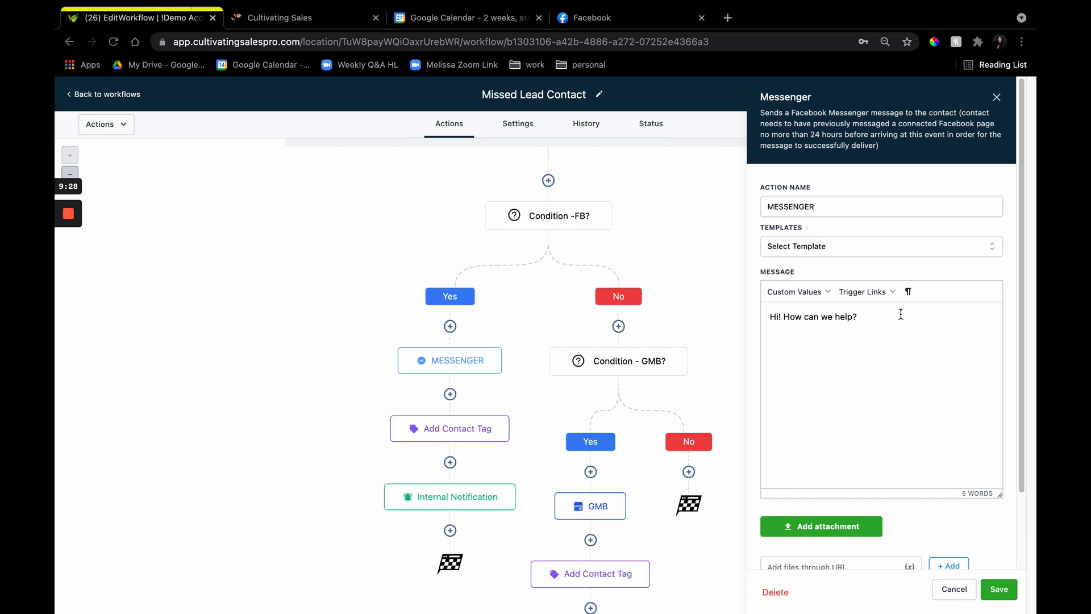
left_click(997, 98)
scroll(890, 294, "up", 1)
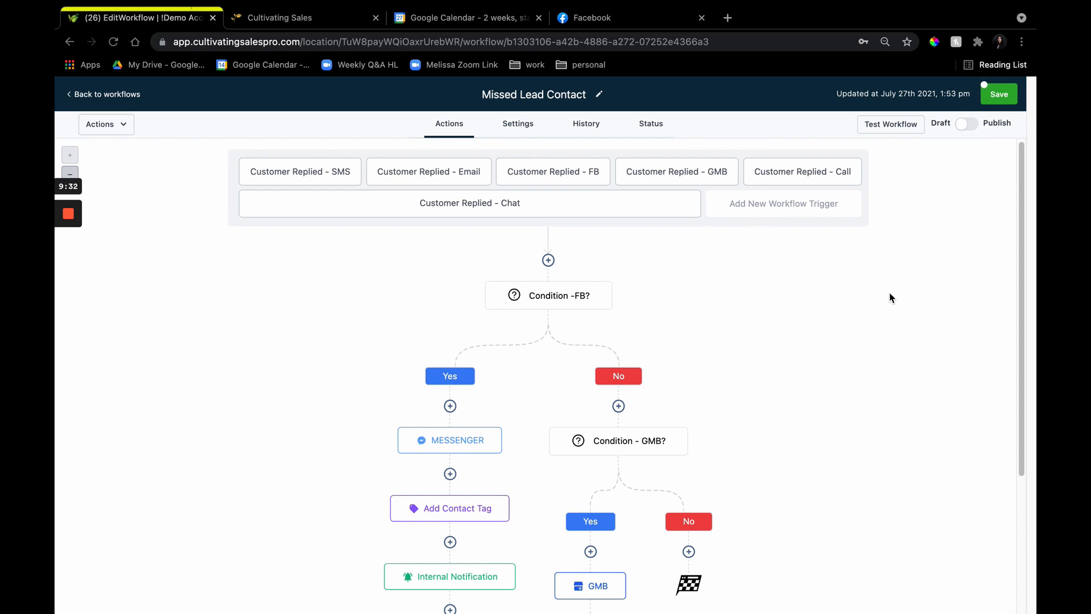
Add an If / Else condition to the GMB condition's No branch with the segment Workflow Trigger Is Customer Replied - SMS.
scroll(890, 298, "down", 3)
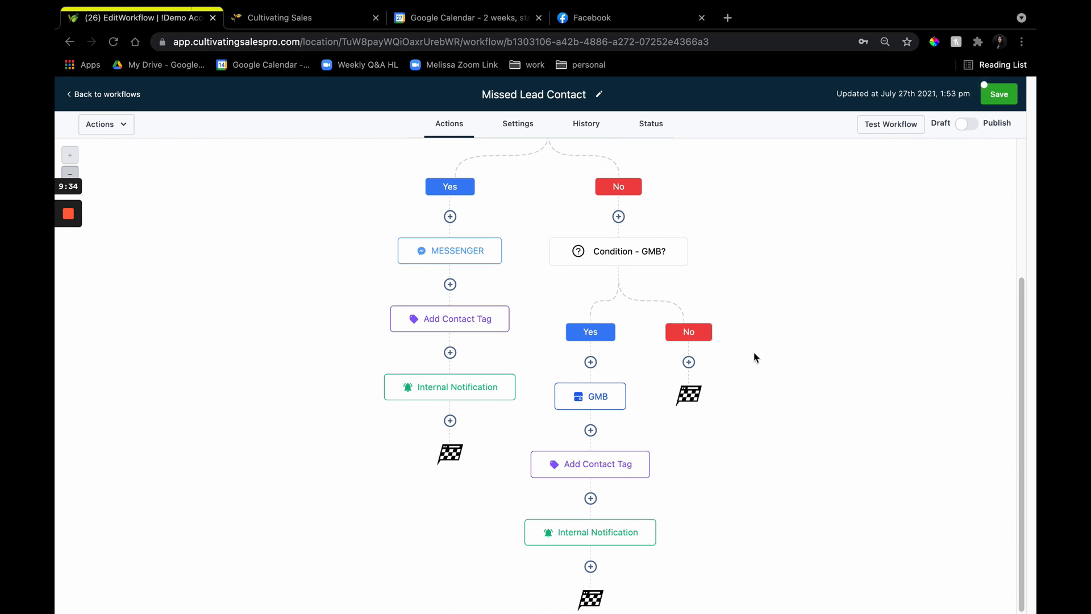
left_click(689, 362)
scroll(874, 458, "down", 10)
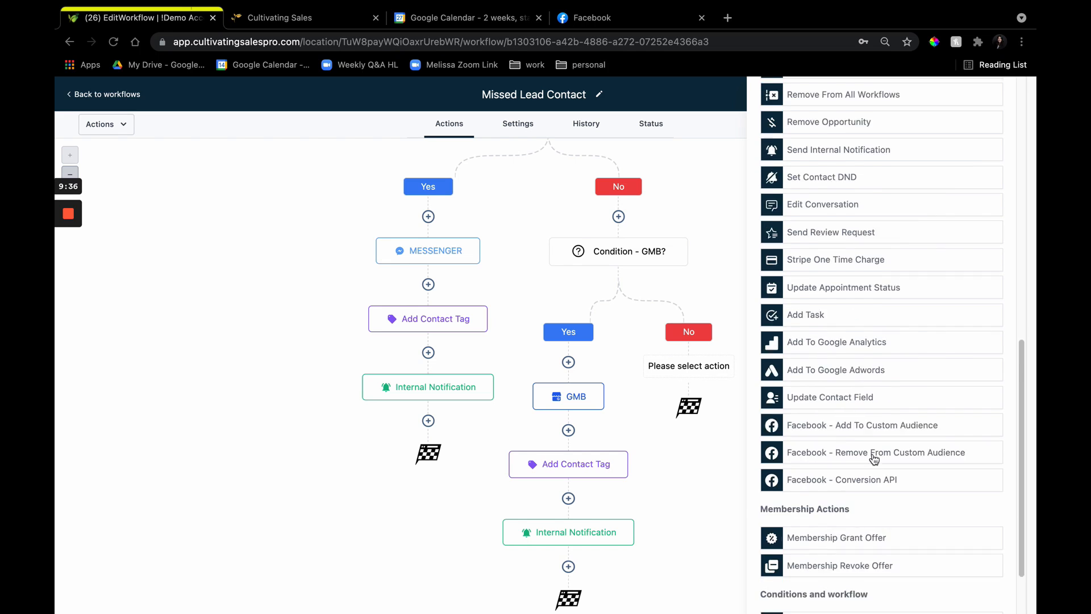
scroll(874, 458, "down", 2)
left_click(847, 544)
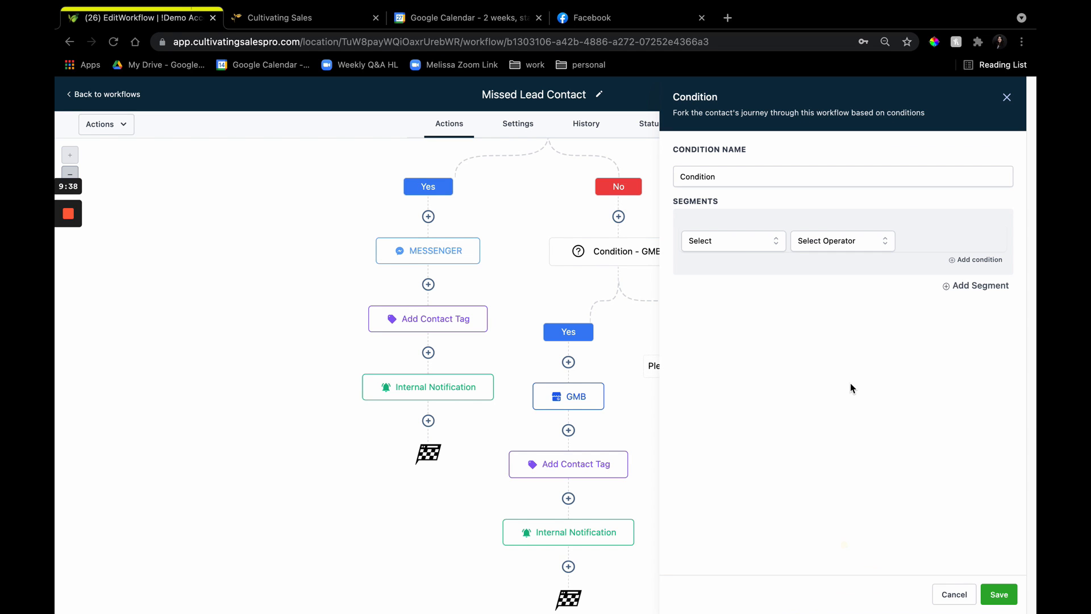
left_click(742, 242)
left_click(785, 332)
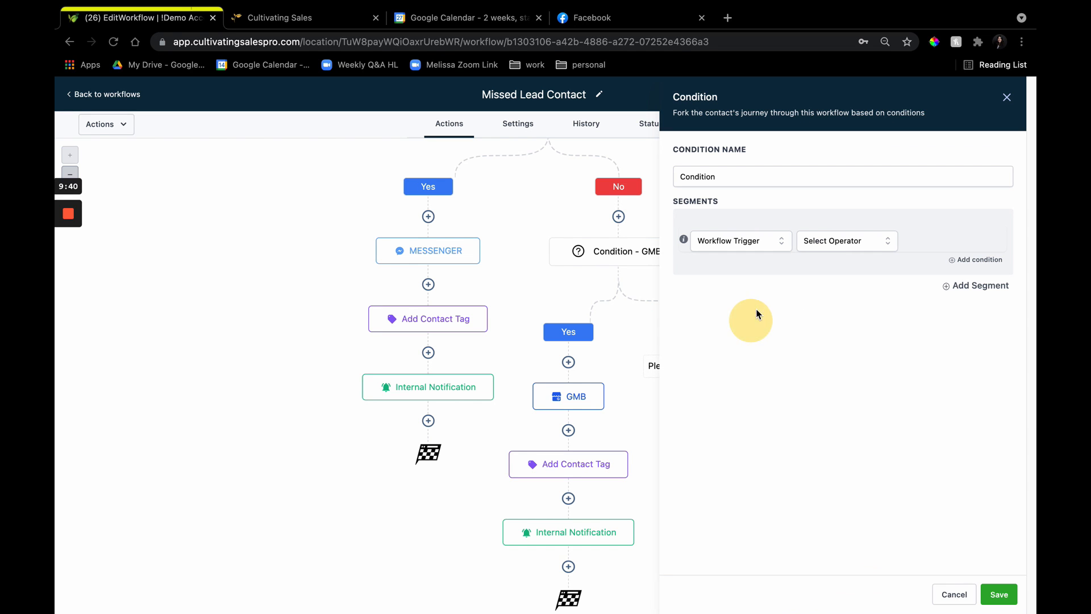
left_click(811, 249)
left_click(819, 271)
left_click(978, 241)
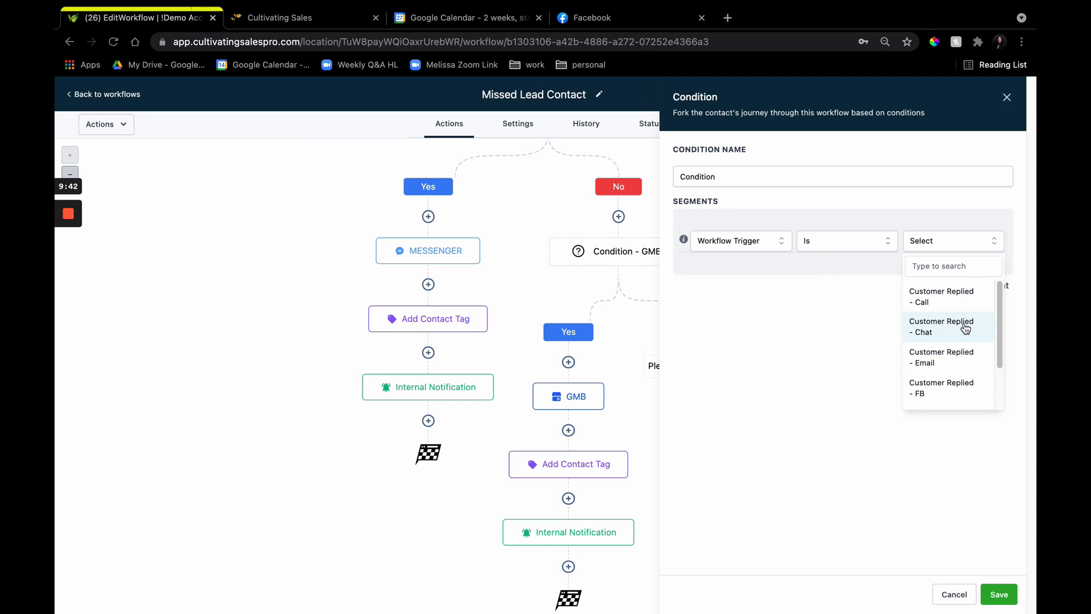
scroll(954, 375, "down", 2)
left_click(955, 391)
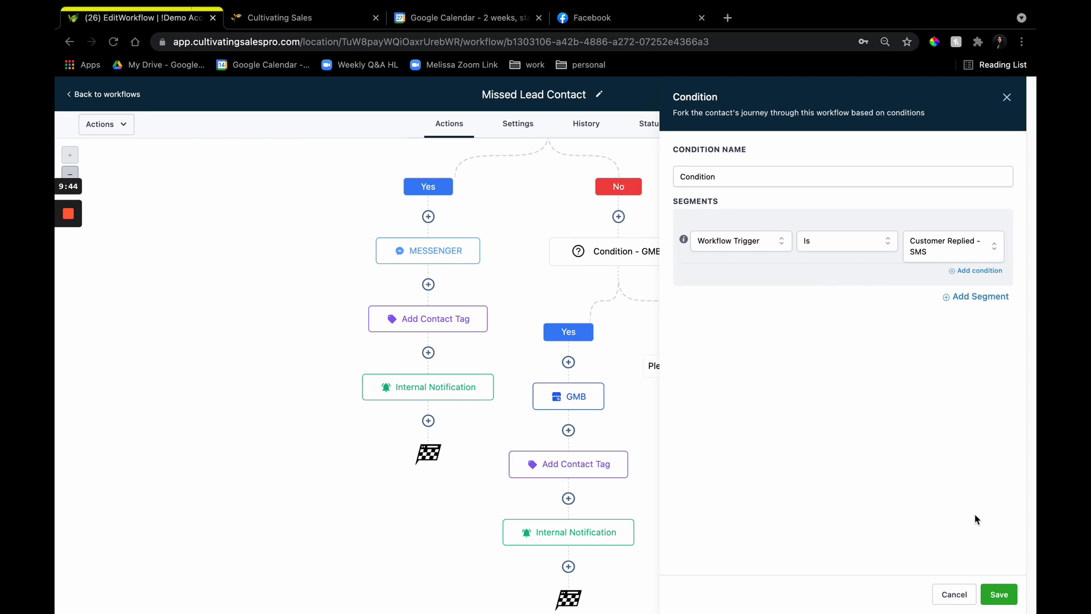
Name the new condition "Condition - SMS?" and save it.
left_click(763, 176)
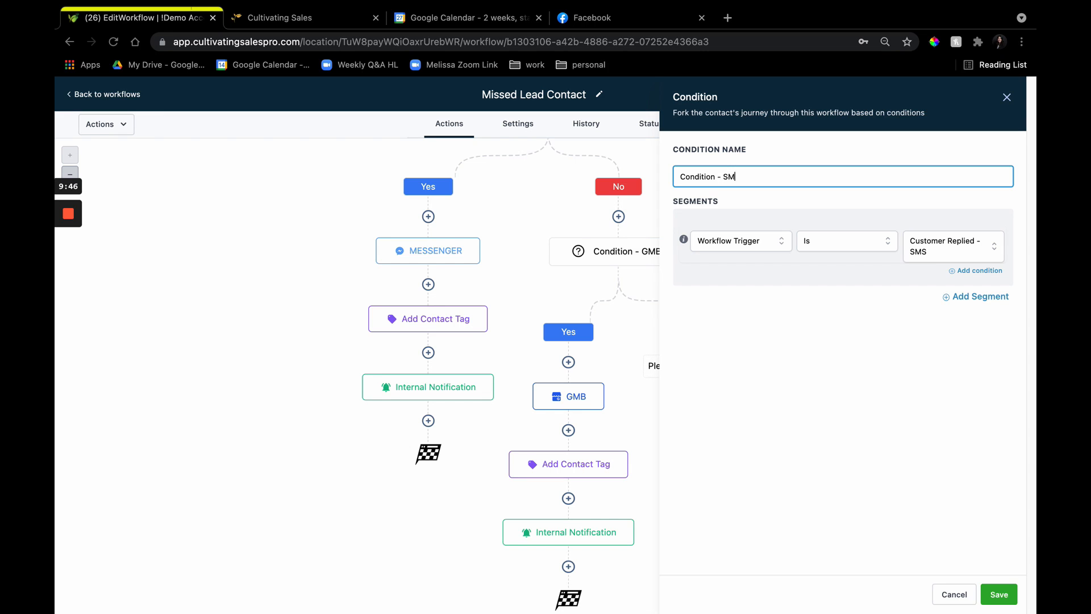
left_click(999, 594)
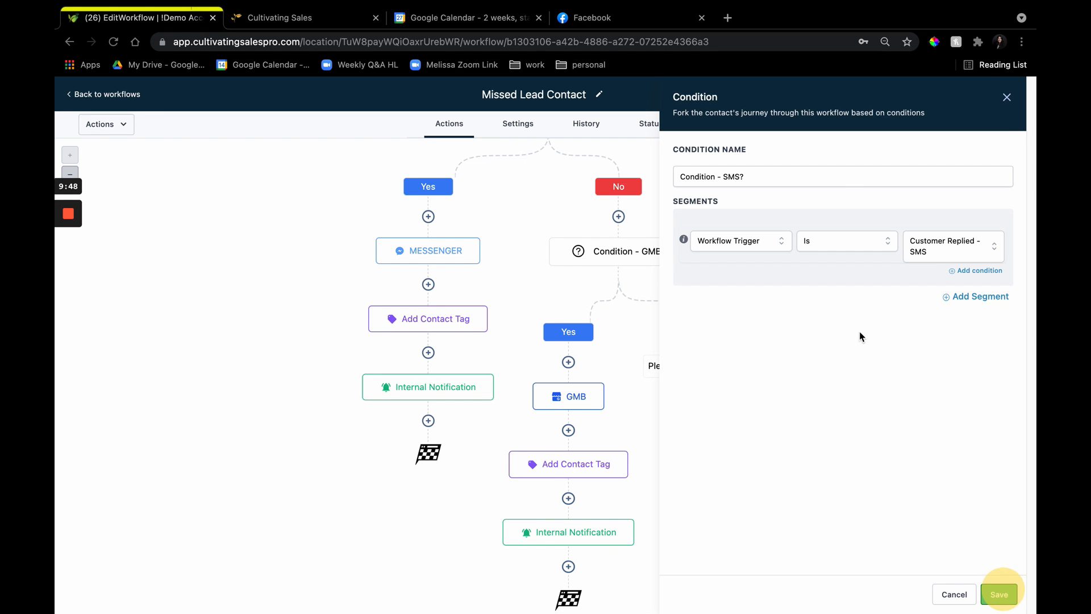
scroll(792, 289, "up", 3)
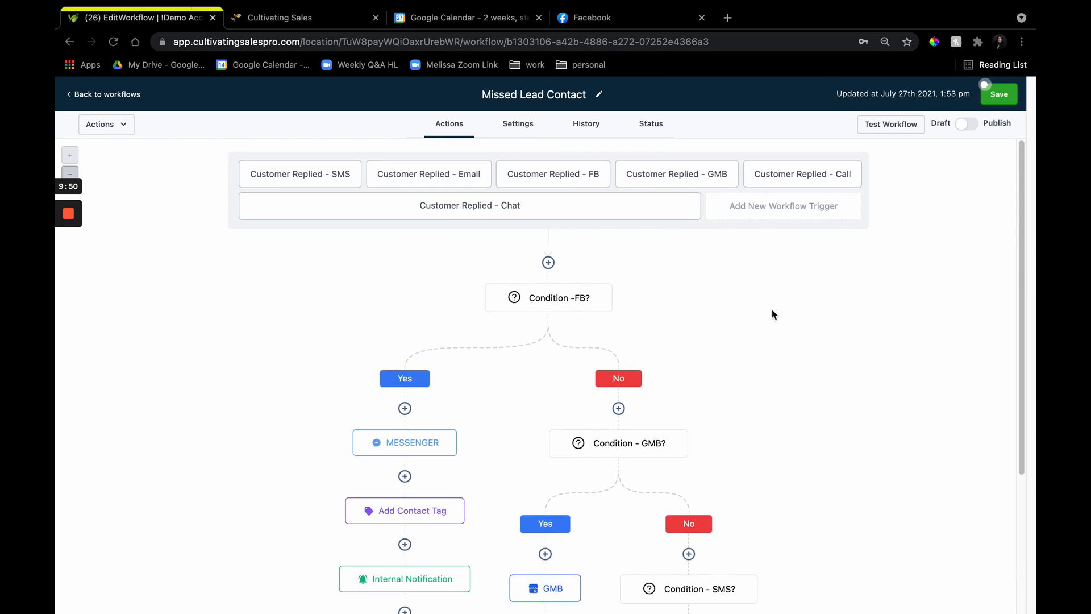
Review the workflow from its reply triggers through the FB, GMB and SMS conditions and the actions in their branches.
scroll(455, 254, "down", 2)
scroll(682, 382, "down", 1)
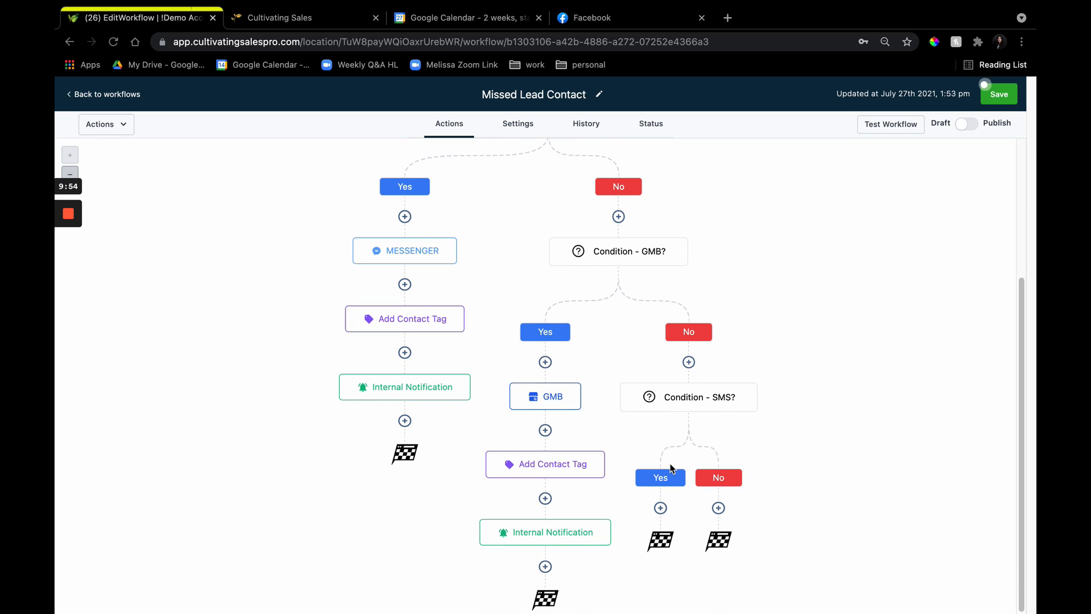
scroll(671, 467, "up", 3)
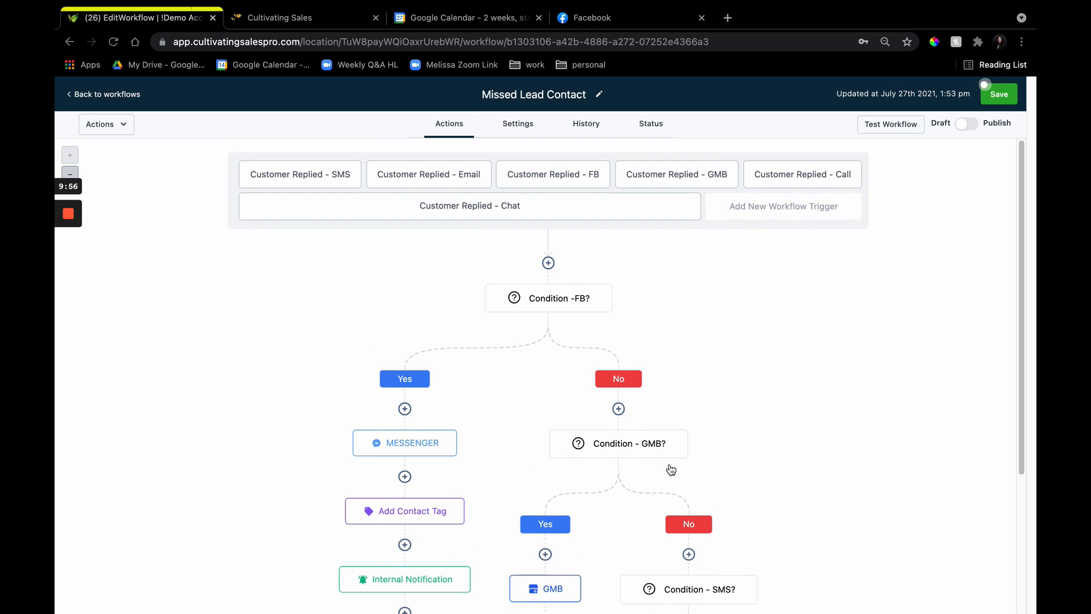
scroll(604, 411, "down", 1)
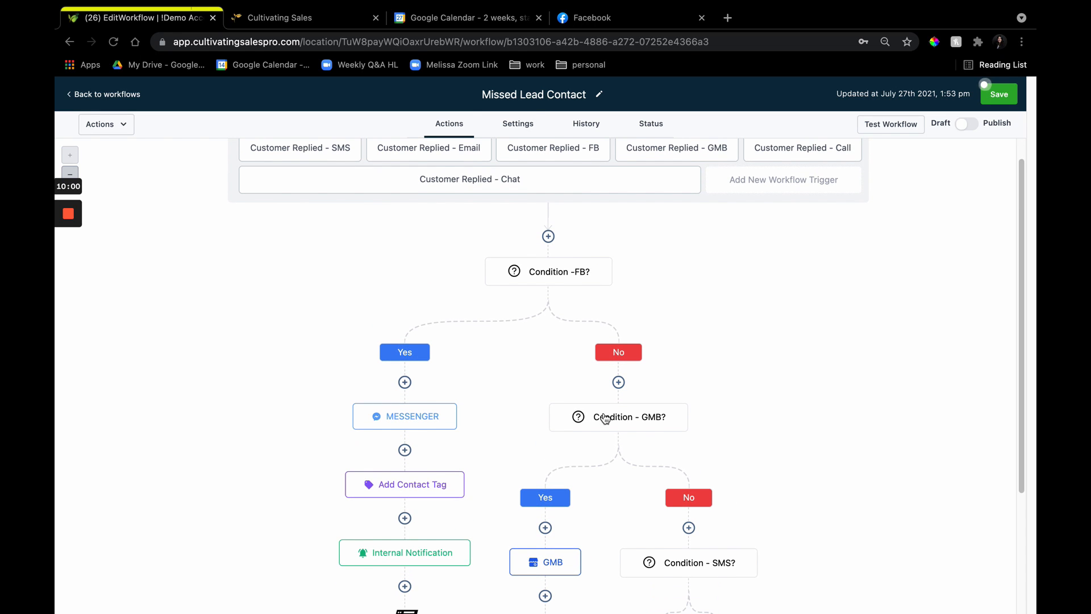
scroll(604, 411, "down", 3)
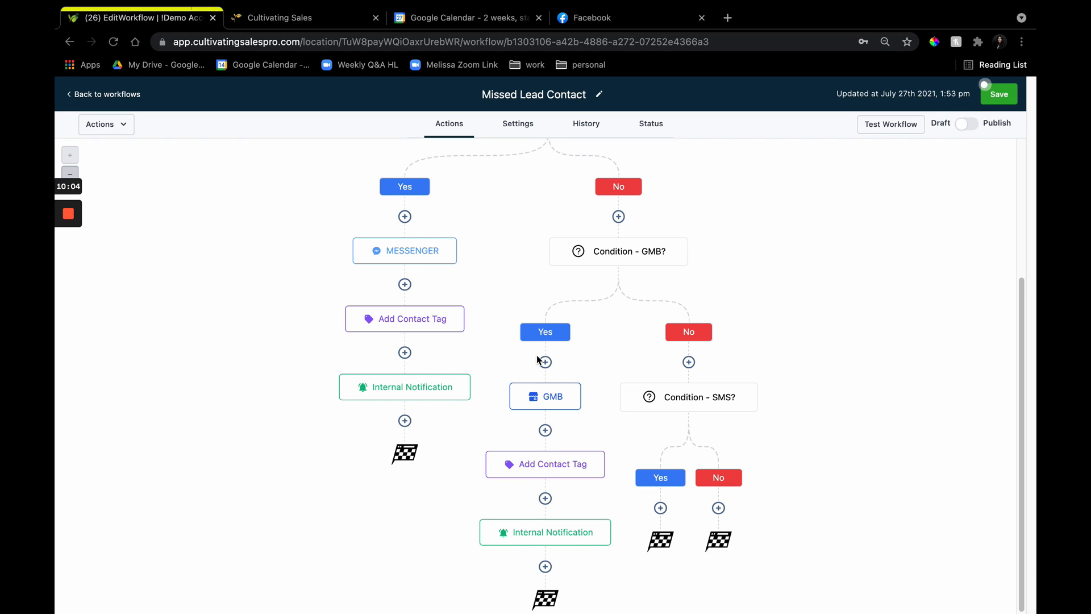
scroll(576, 390, "up", 1)
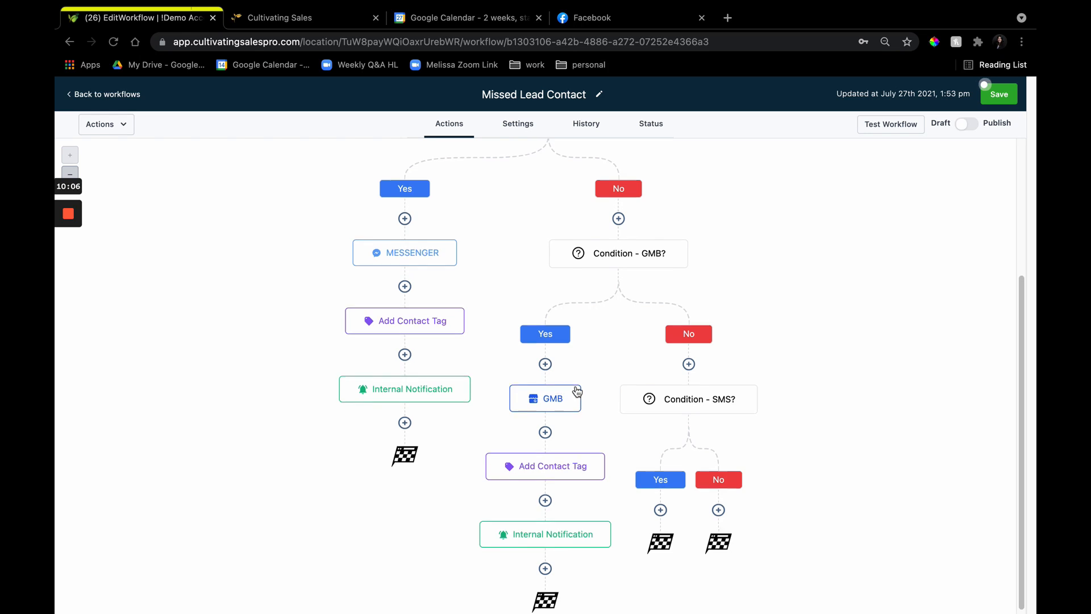
scroll(576, 387, "up", 4)
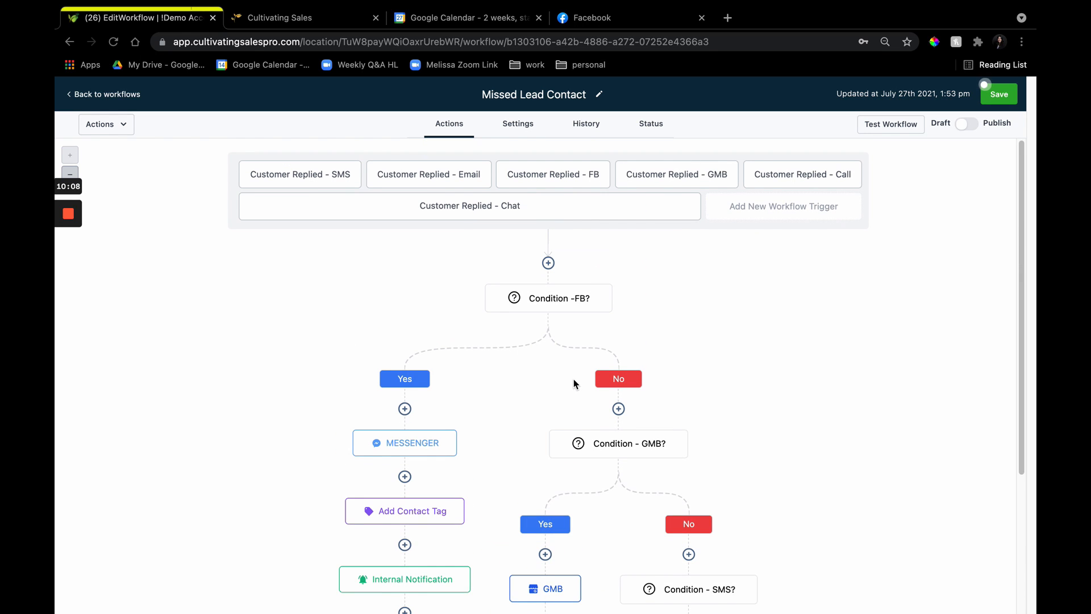
scroll(575, 384, "down", 4)
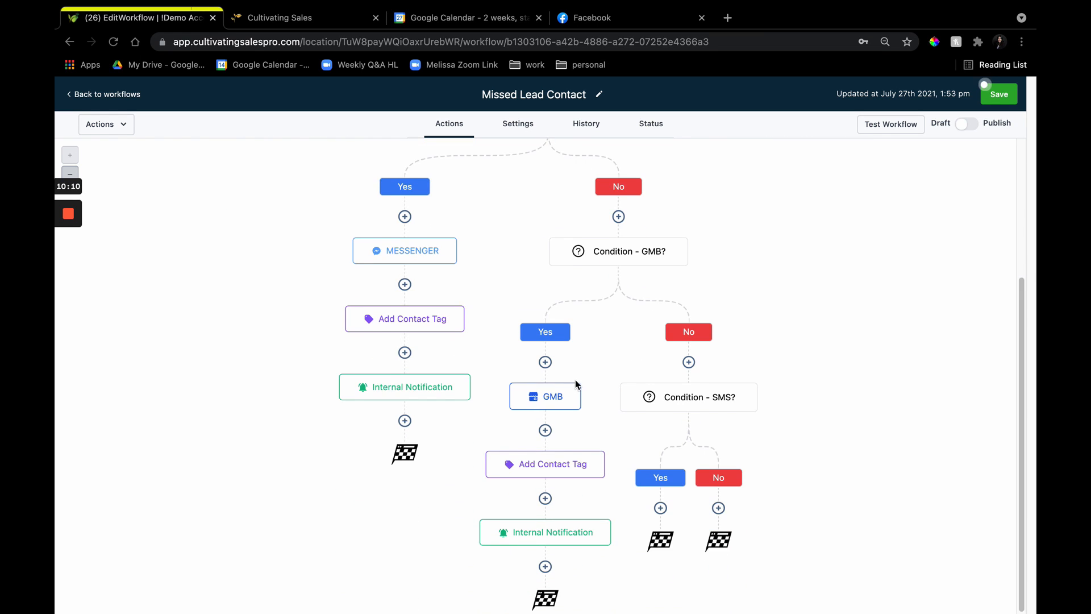
scroll(576, 385, "up", 4)
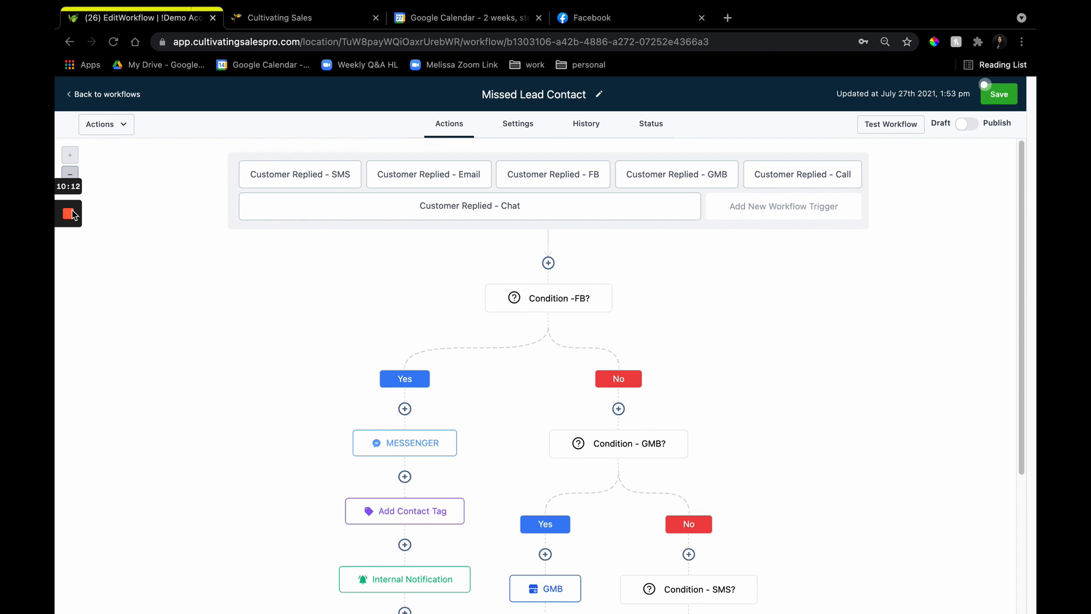